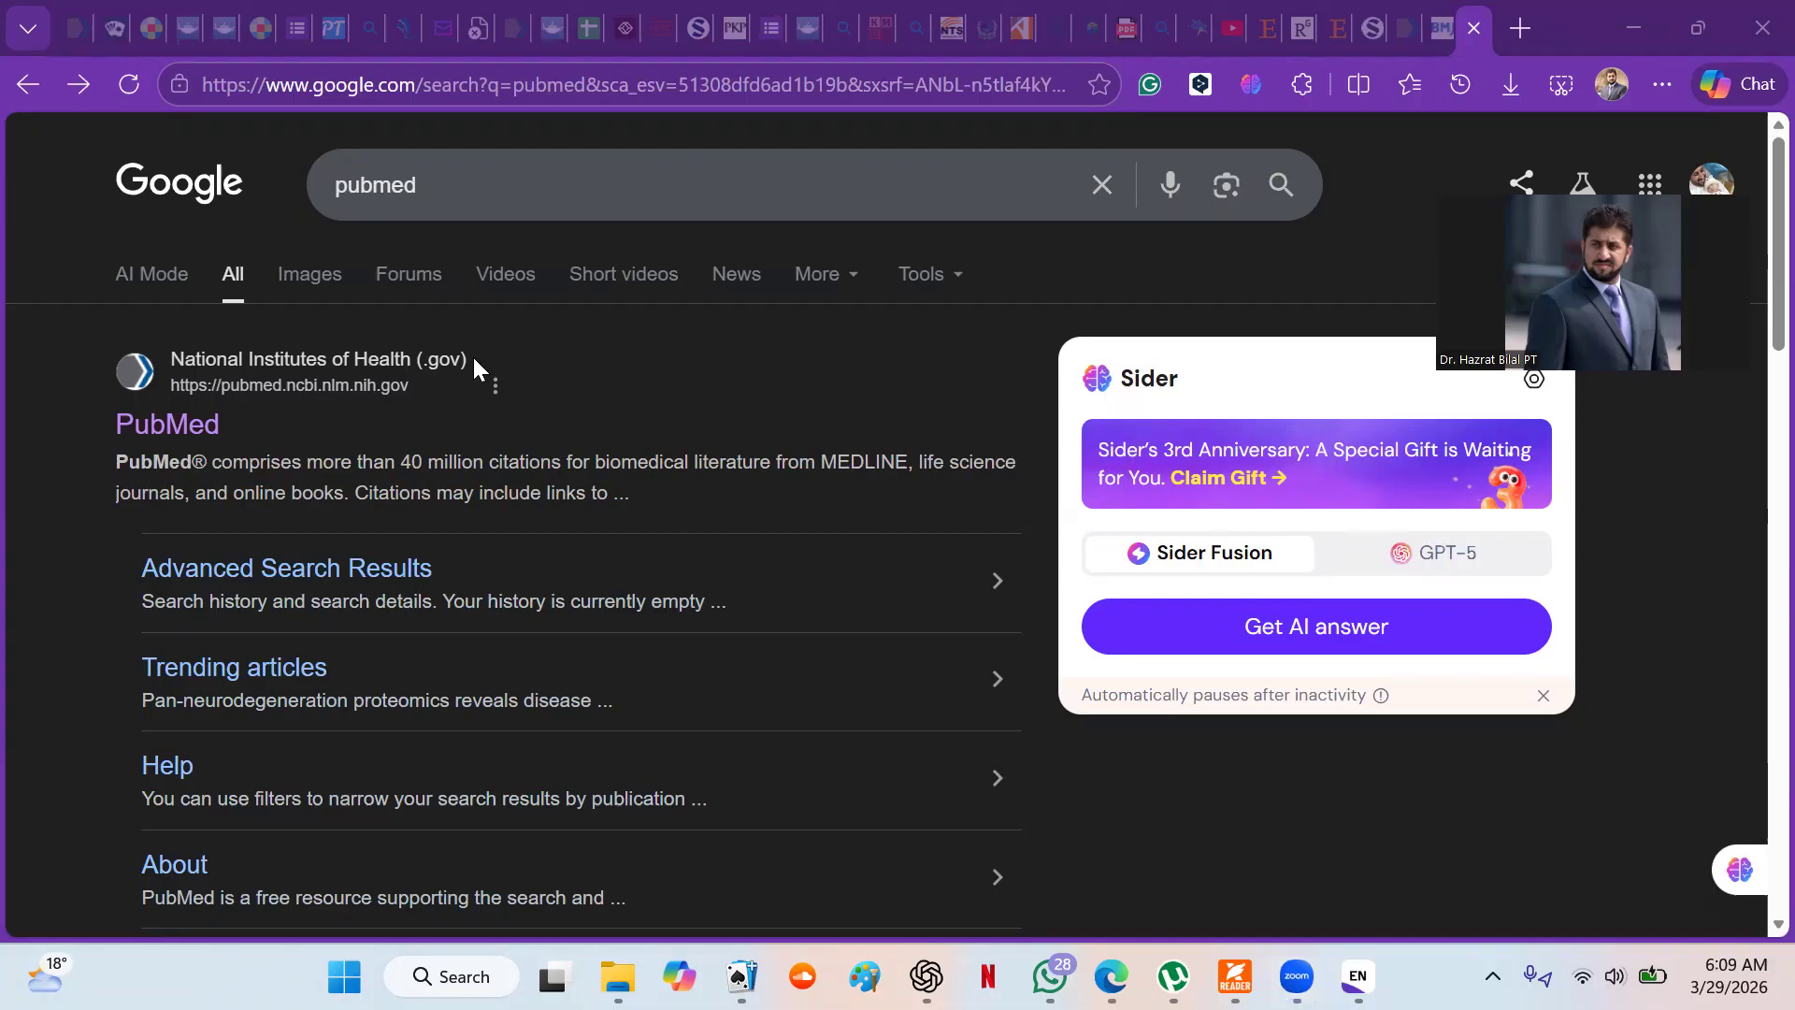
- Open PubMed's Advanced Search Builder and view the operators available for adding terms
{"action": "left_click", "coordinate": [176, 436]}
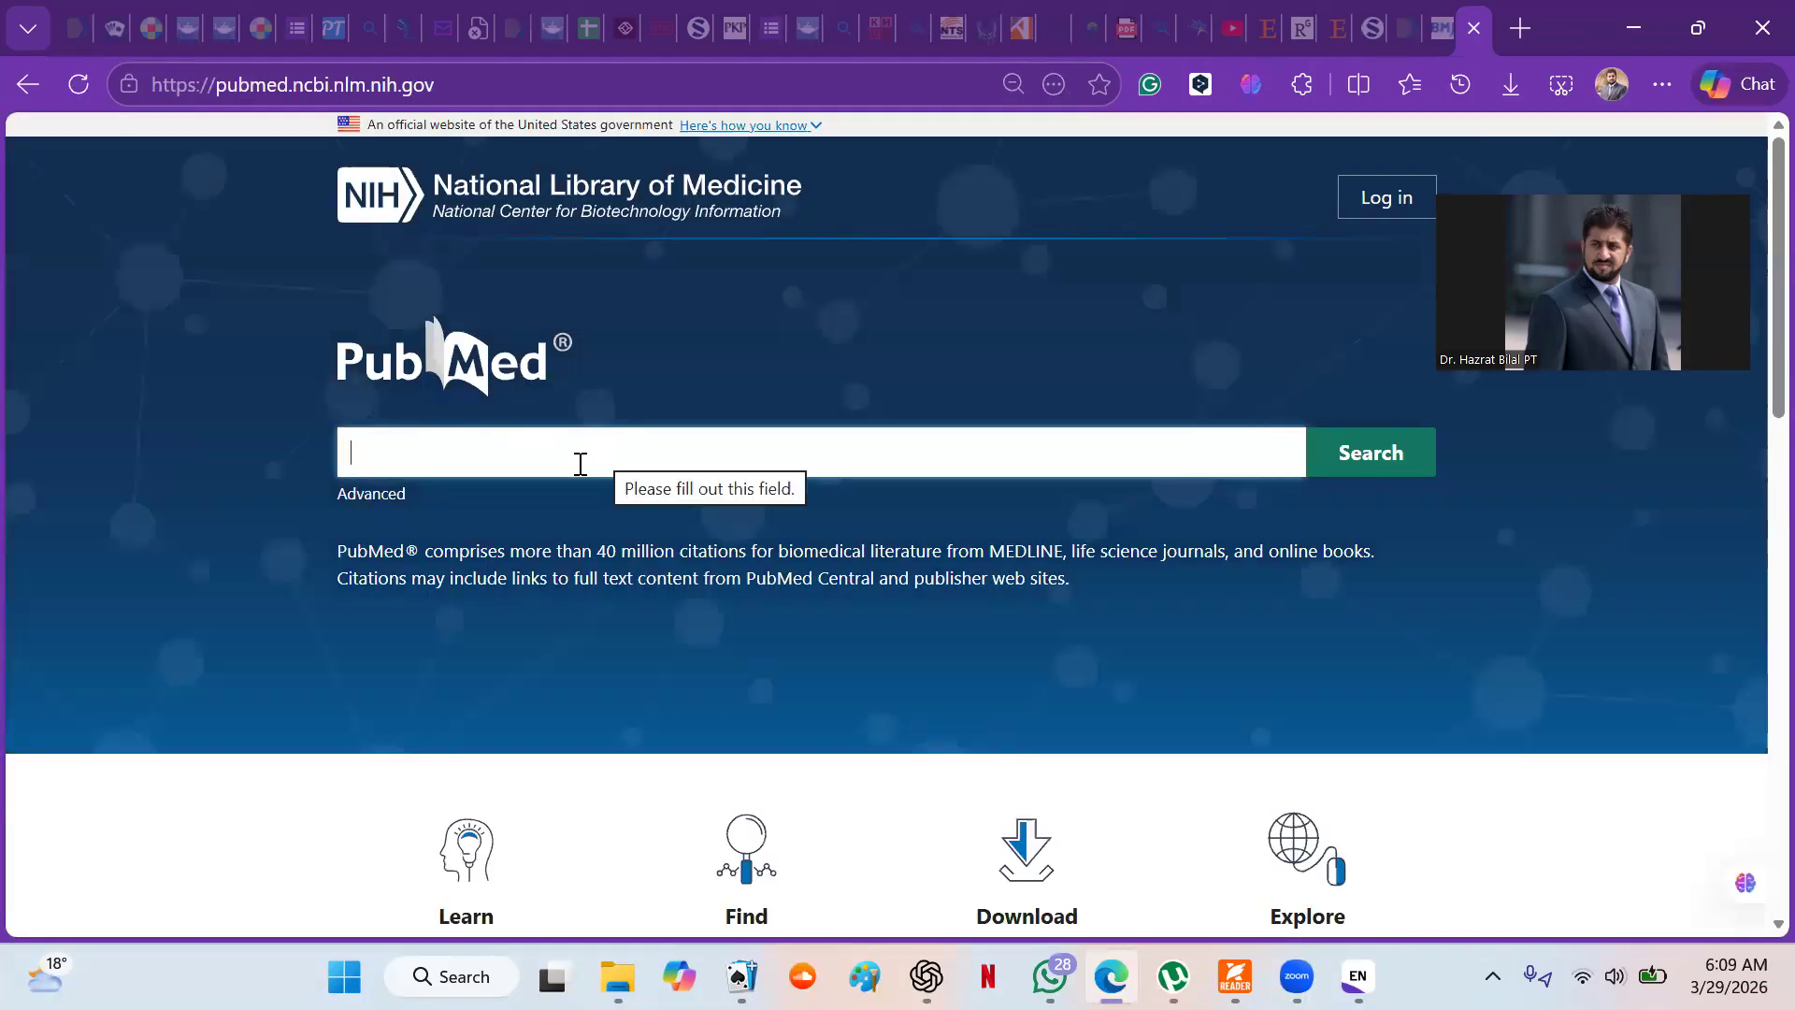
{"action": "left_click", "coordinate": [372, 500]}
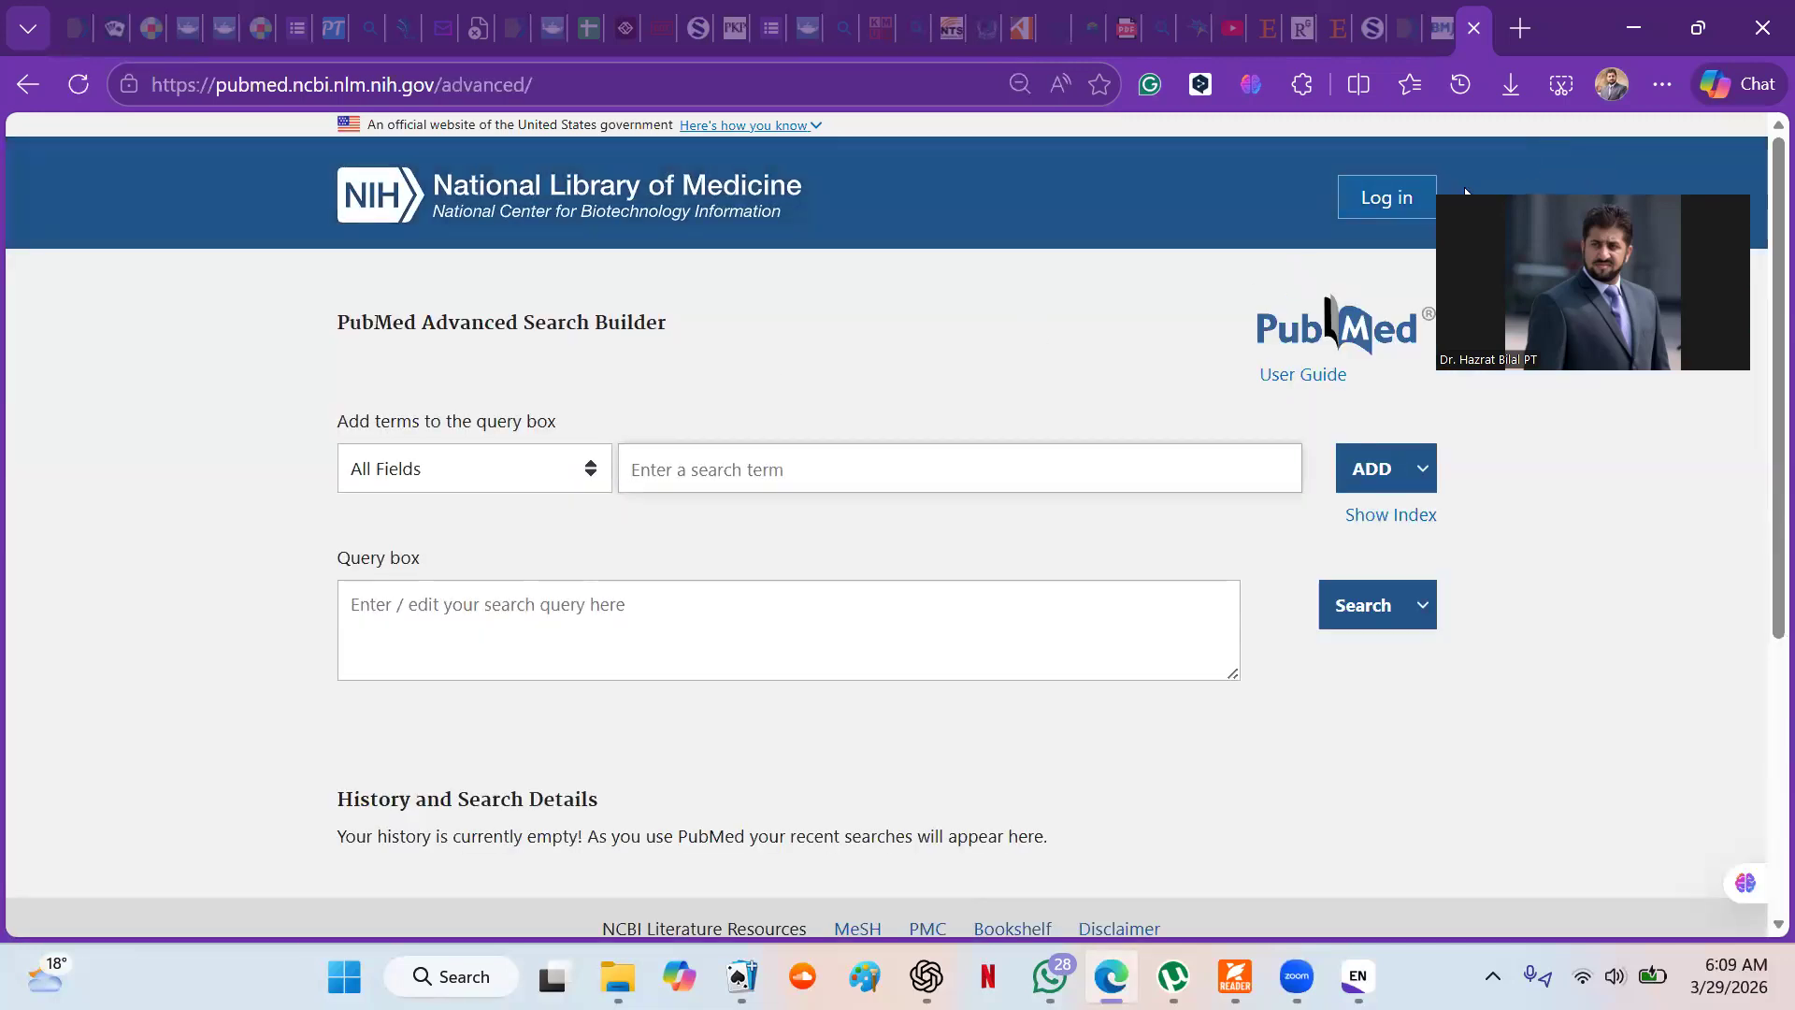
{"action": "left_click", "coordinate": [1425, 469]}
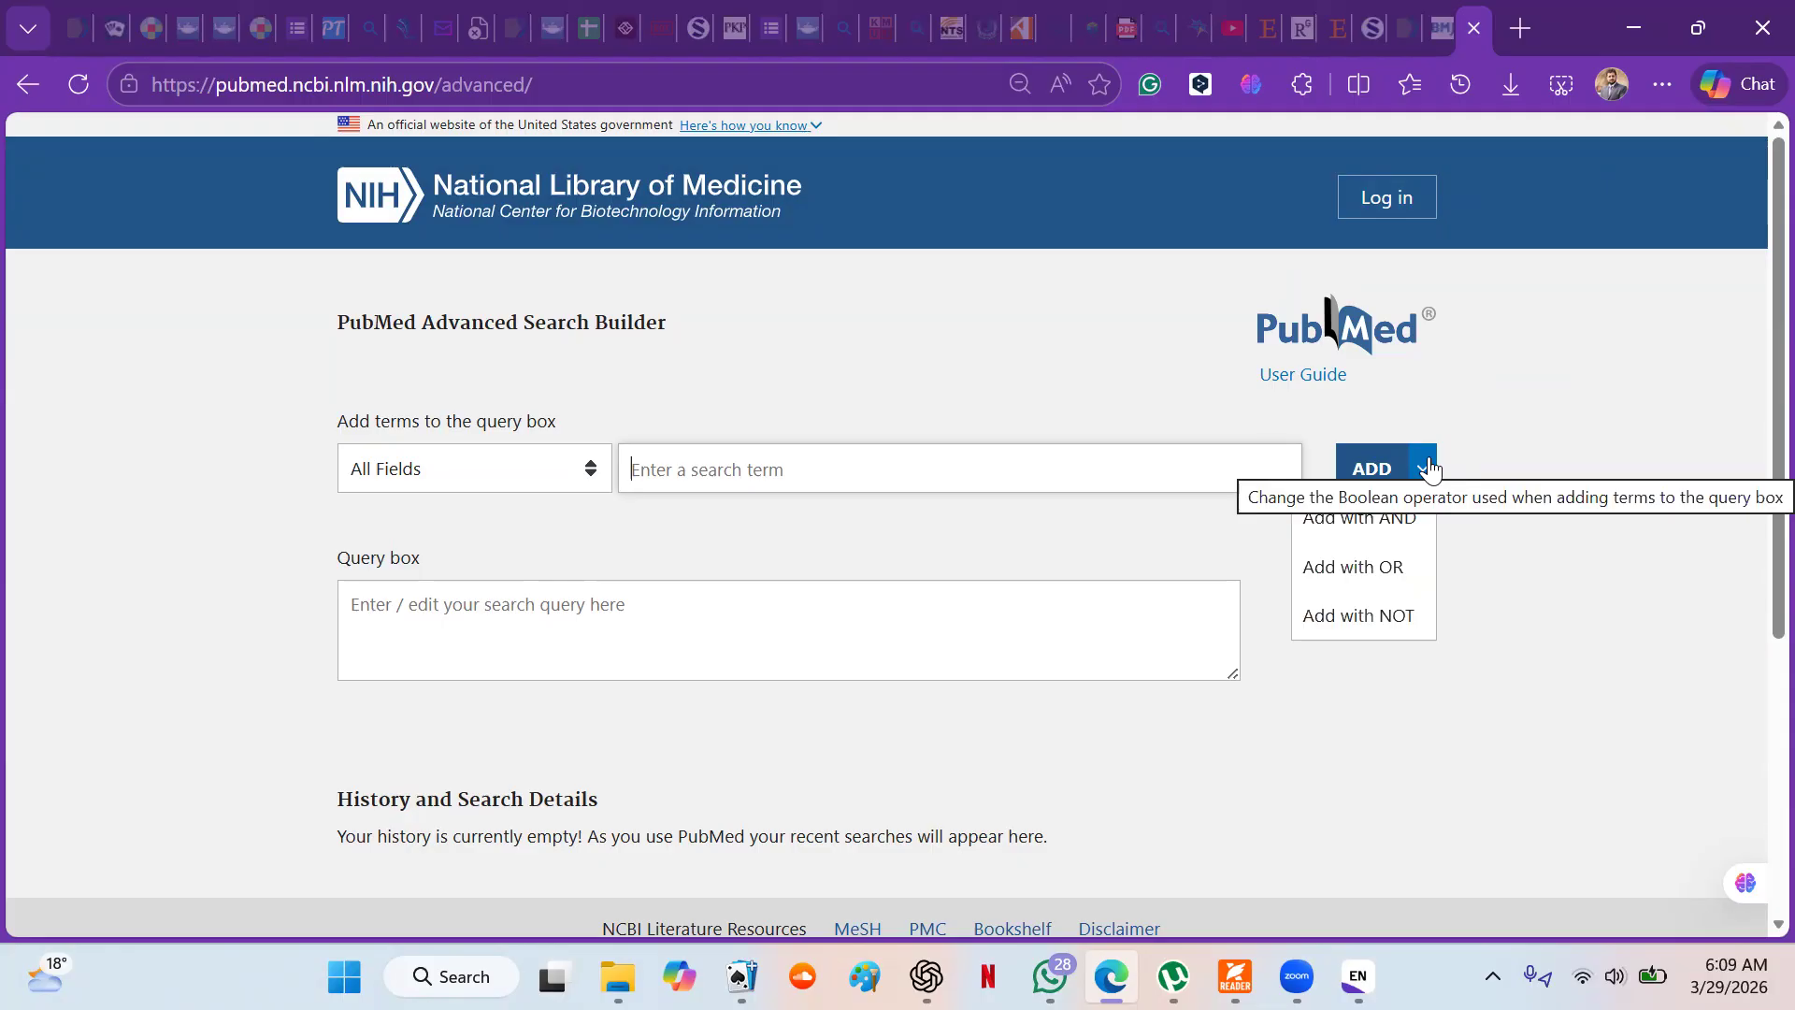
{"action": "left_click", "coordinate": [1399, 615]}
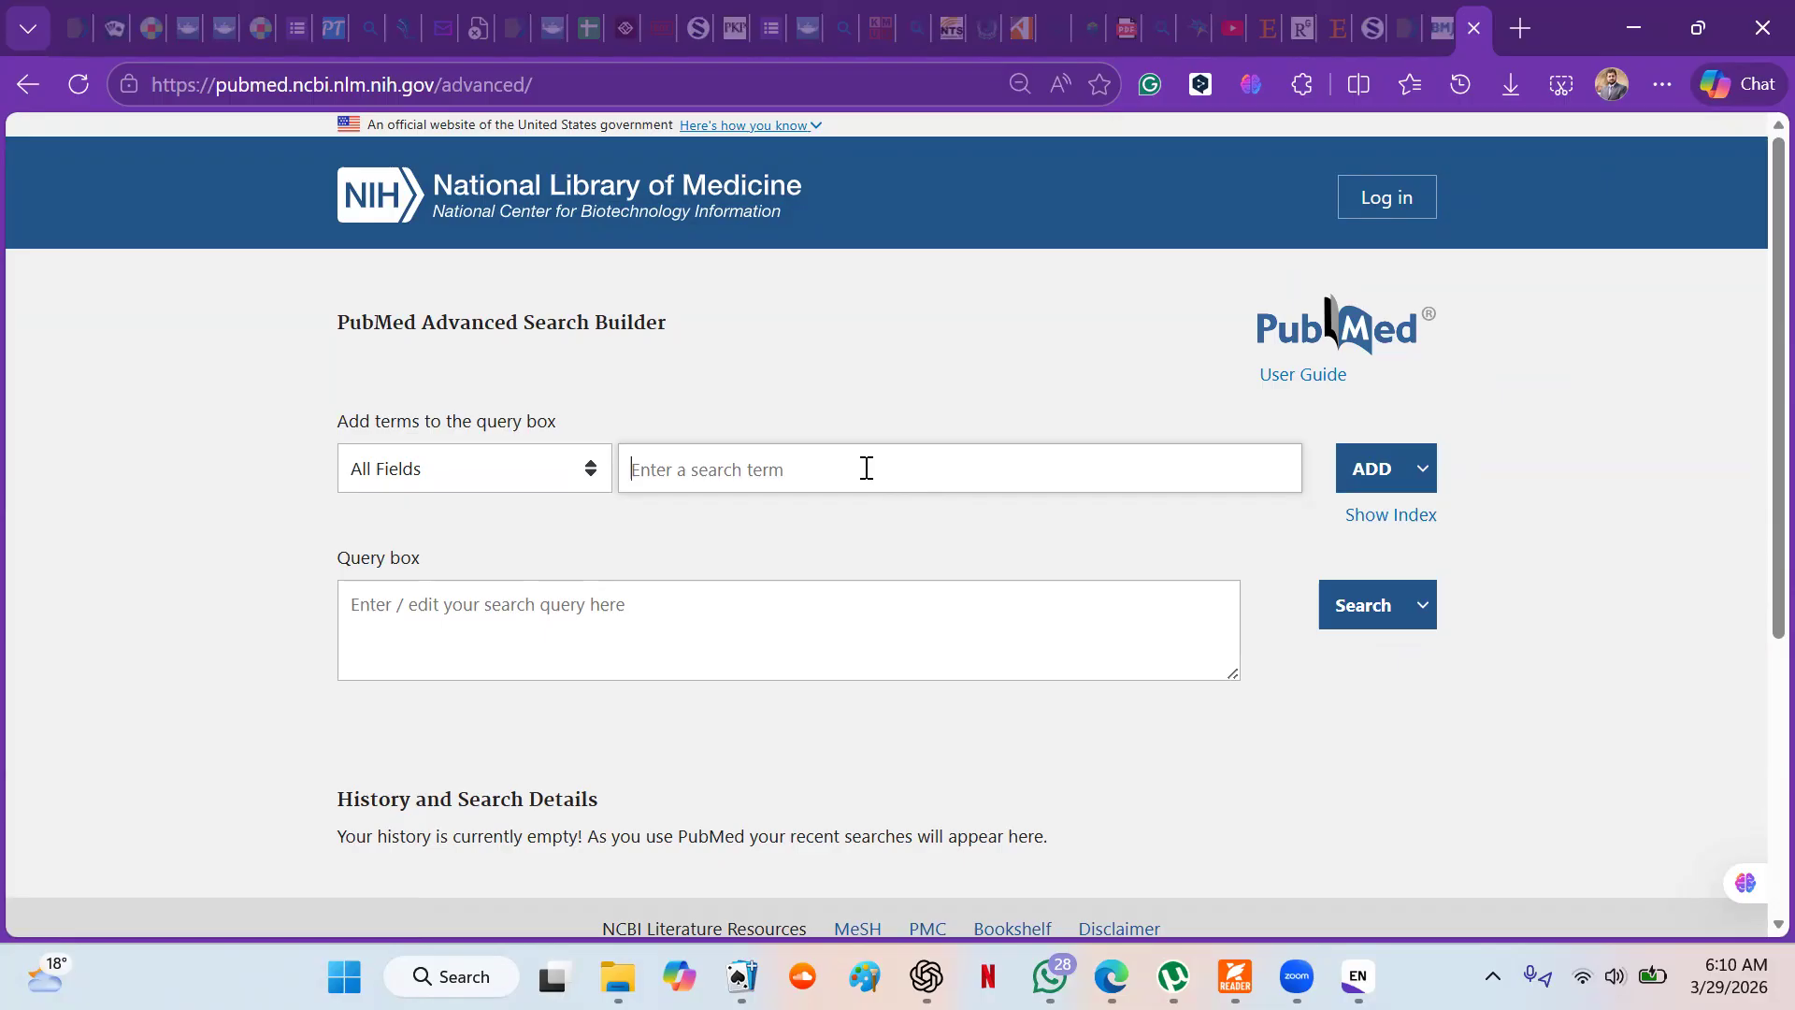
- Add the terms Stroke and CVS to the query, joined with OR
{"action": "type", "text": "Stroke"}
{"action": "left_click", "coordinate": [1416, 477]}
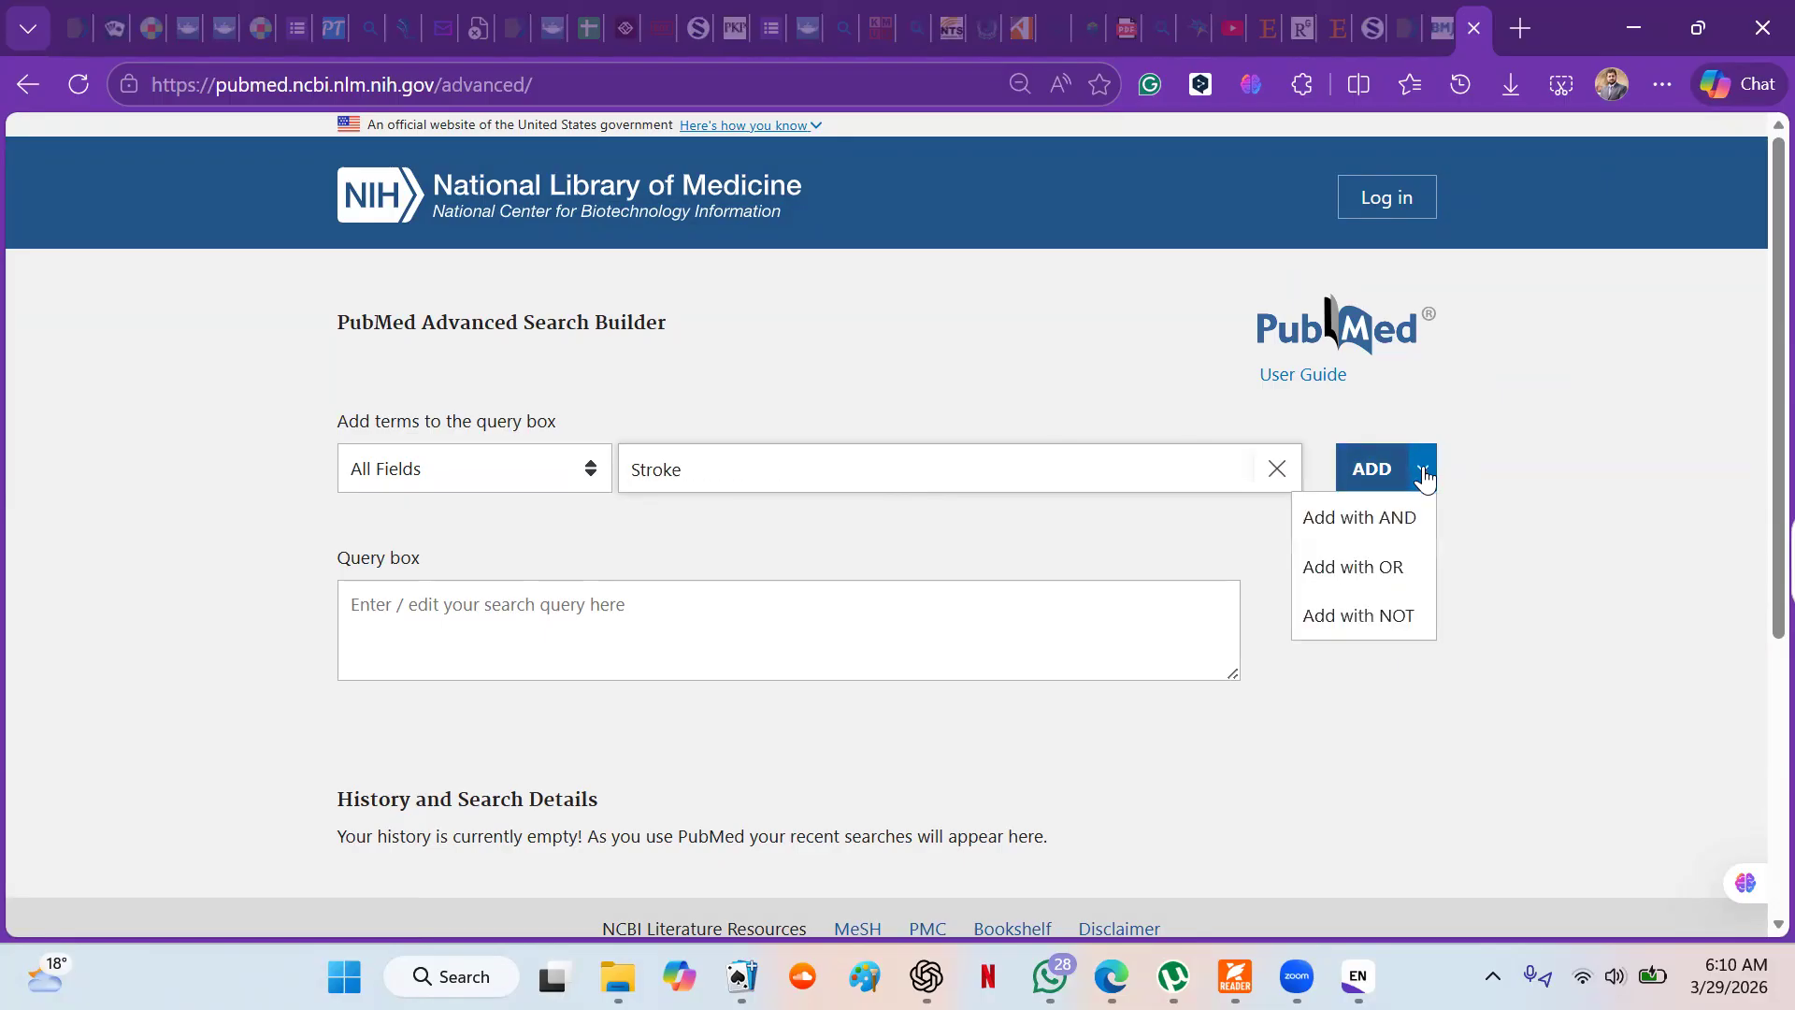
{"action": "left_click", "coordinate": [1383, 565]}
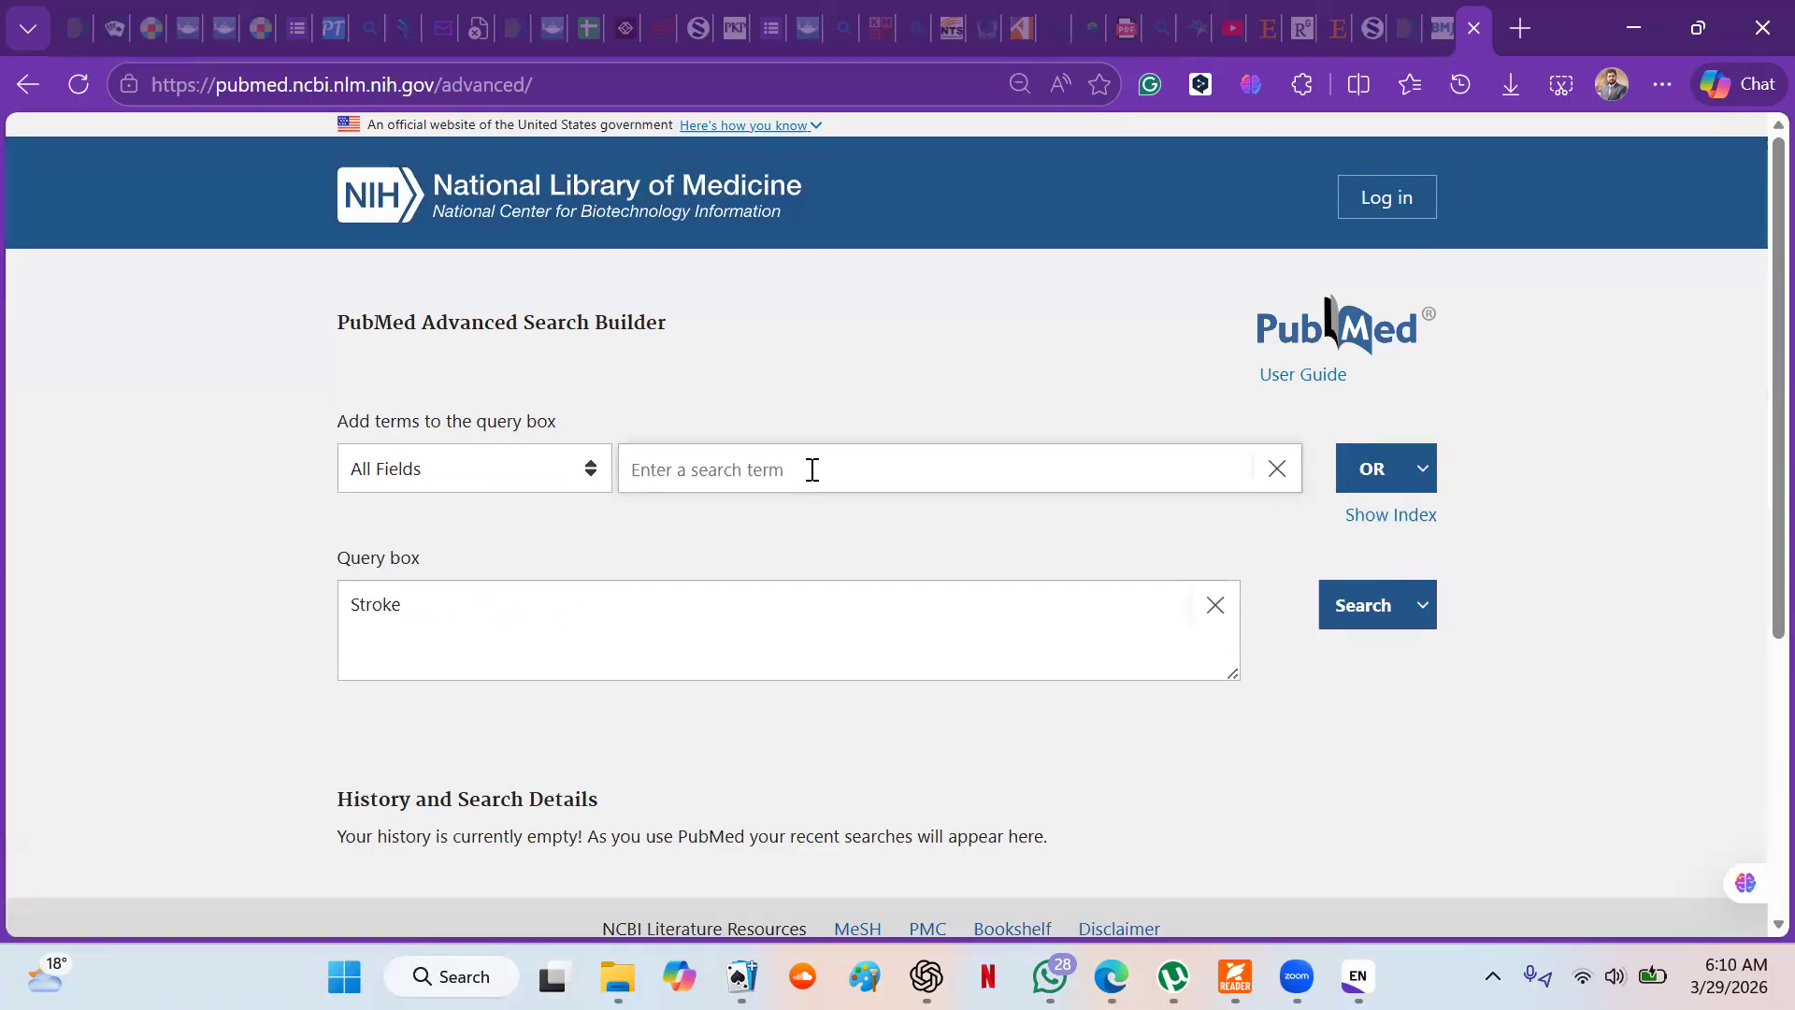
{"action": "type", "text": "CVS"}
{"action": "left_click", "coordinate": [1373, 469]}
- Add "cerebrovascular accident" to the query with OR and run the search
{"action": "type", "text": "cer"}
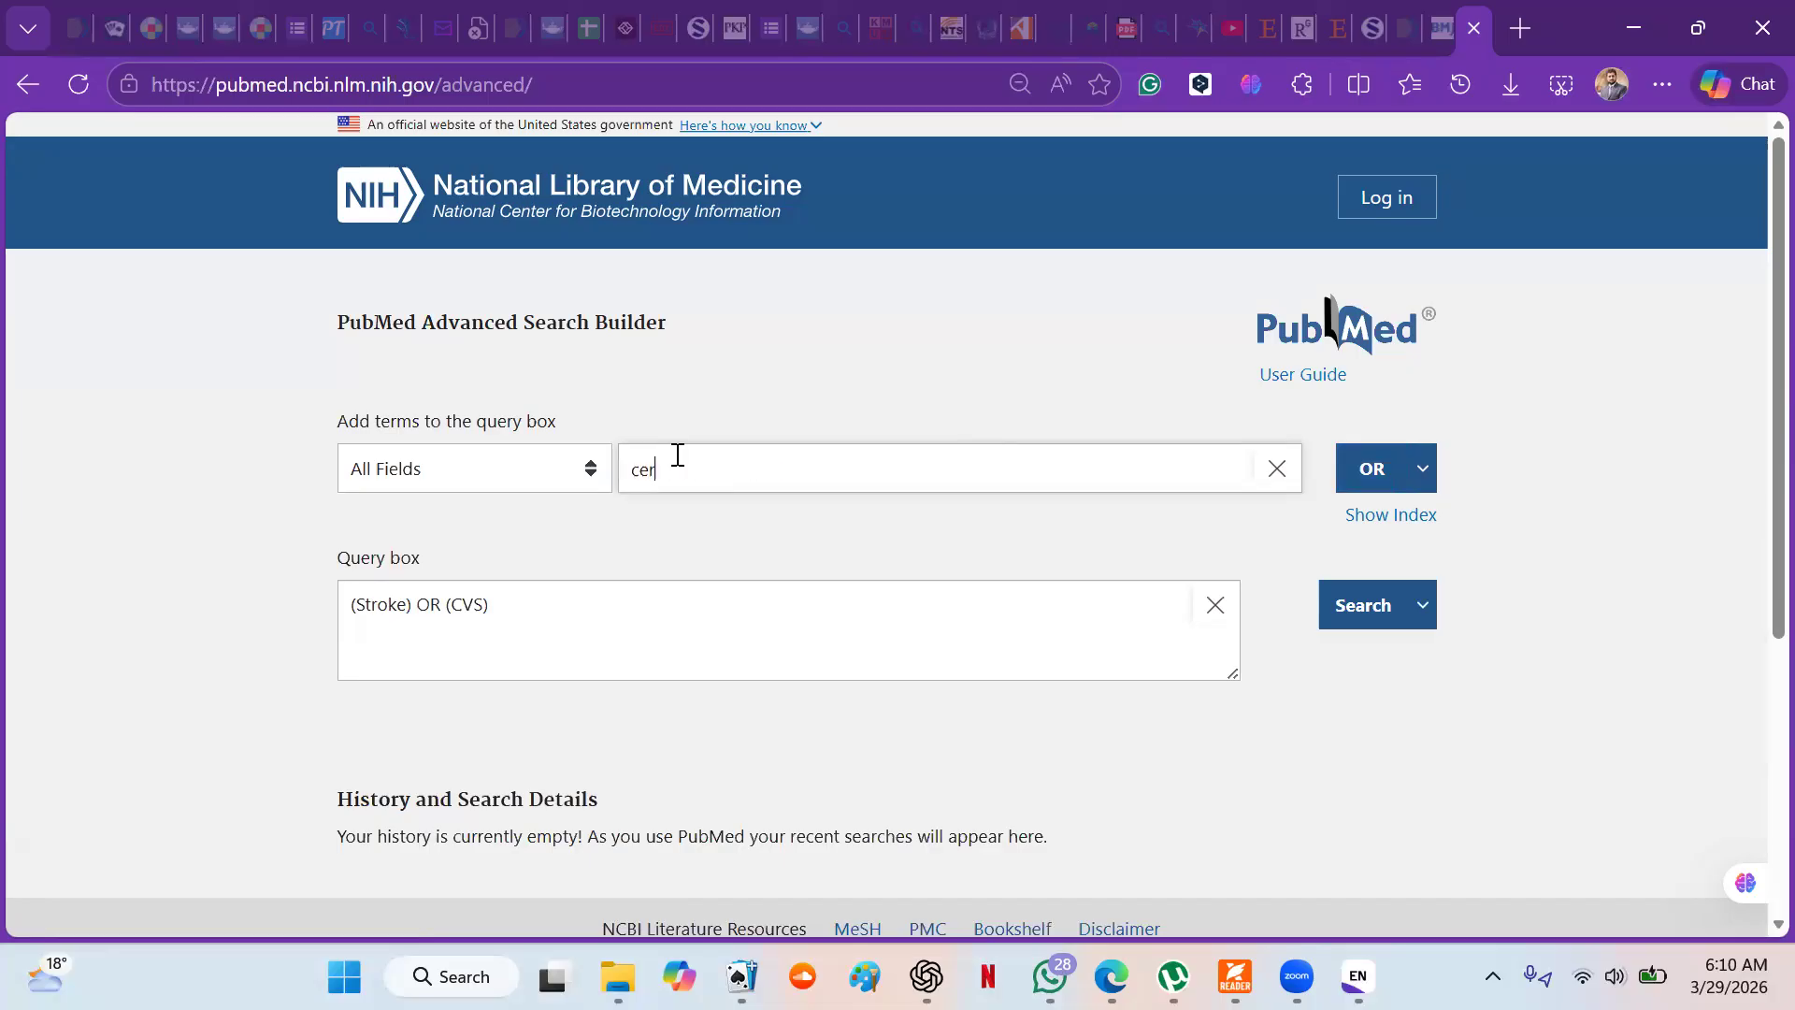
{"action": "type", "text": "ebrovascular accident"}
{"action": "left_click", "coordinate": [1372, 493]}
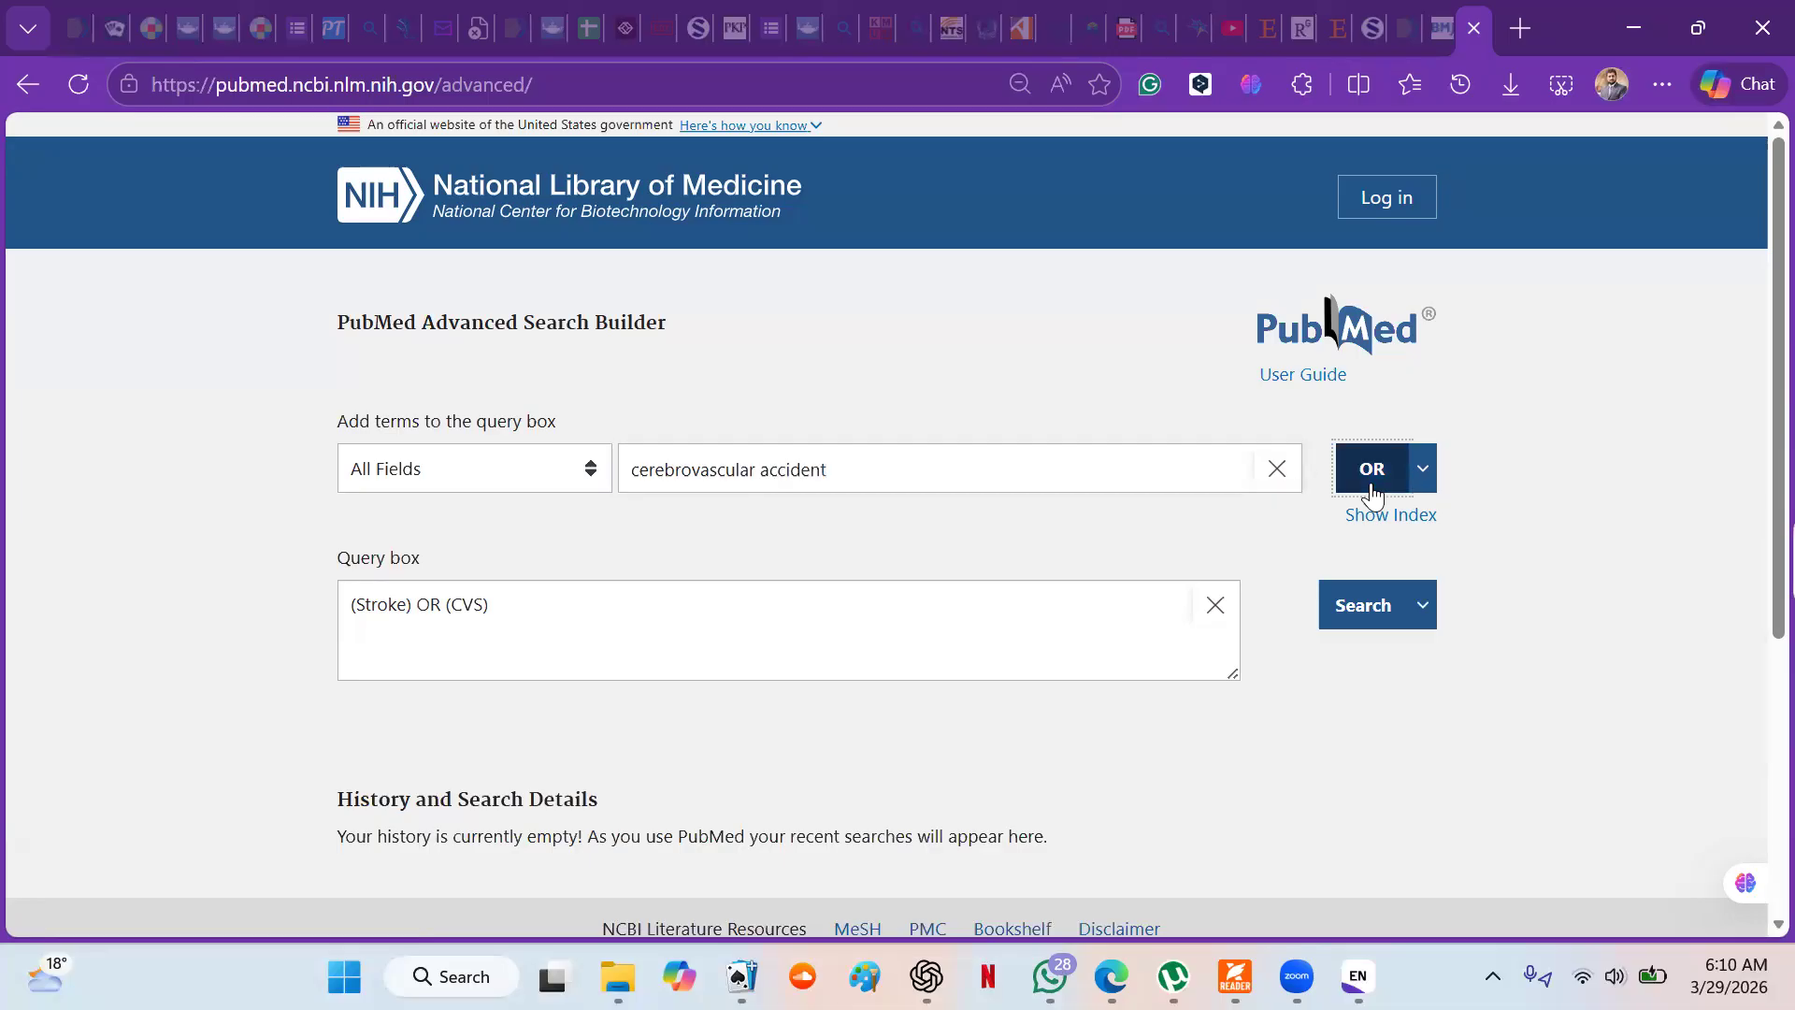
{"action": "left_click", "coordinate": [1373, 607]}
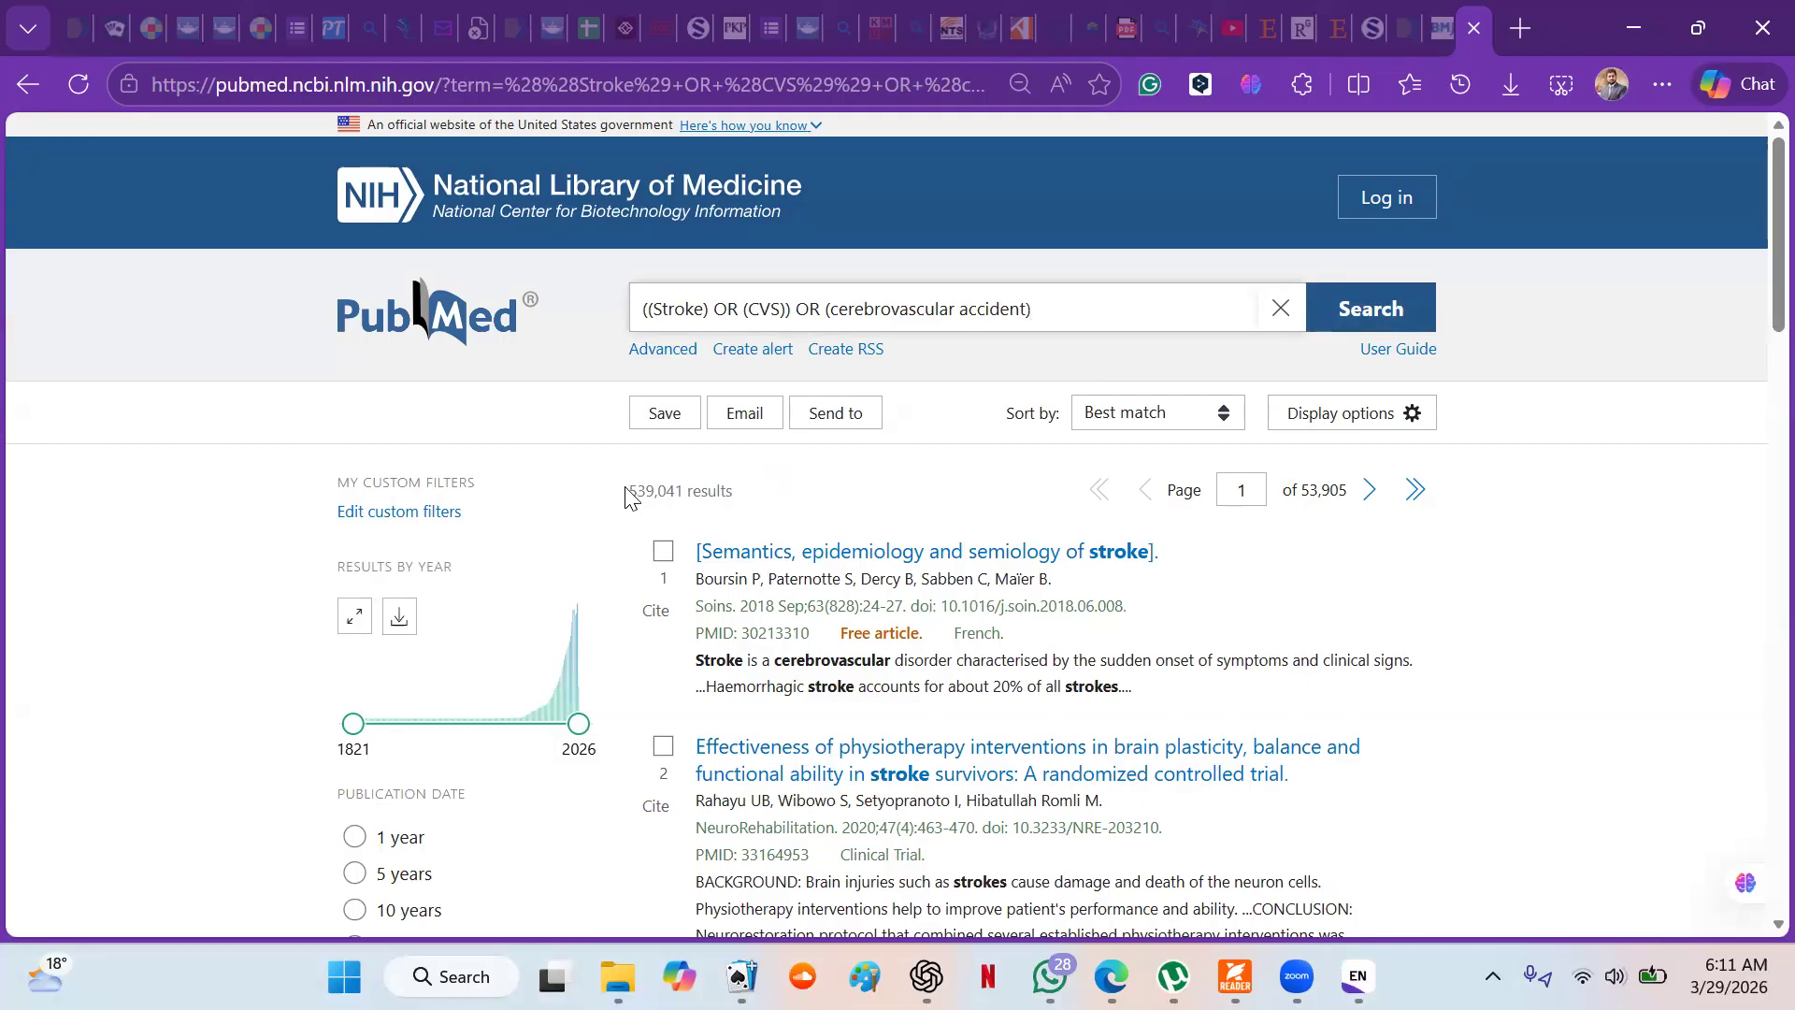
- Return to the Advanced Search Builder and start a new query with Rehabilitation, using the OR operator
{"action": "left_click", "coordinate": [672, 354]}
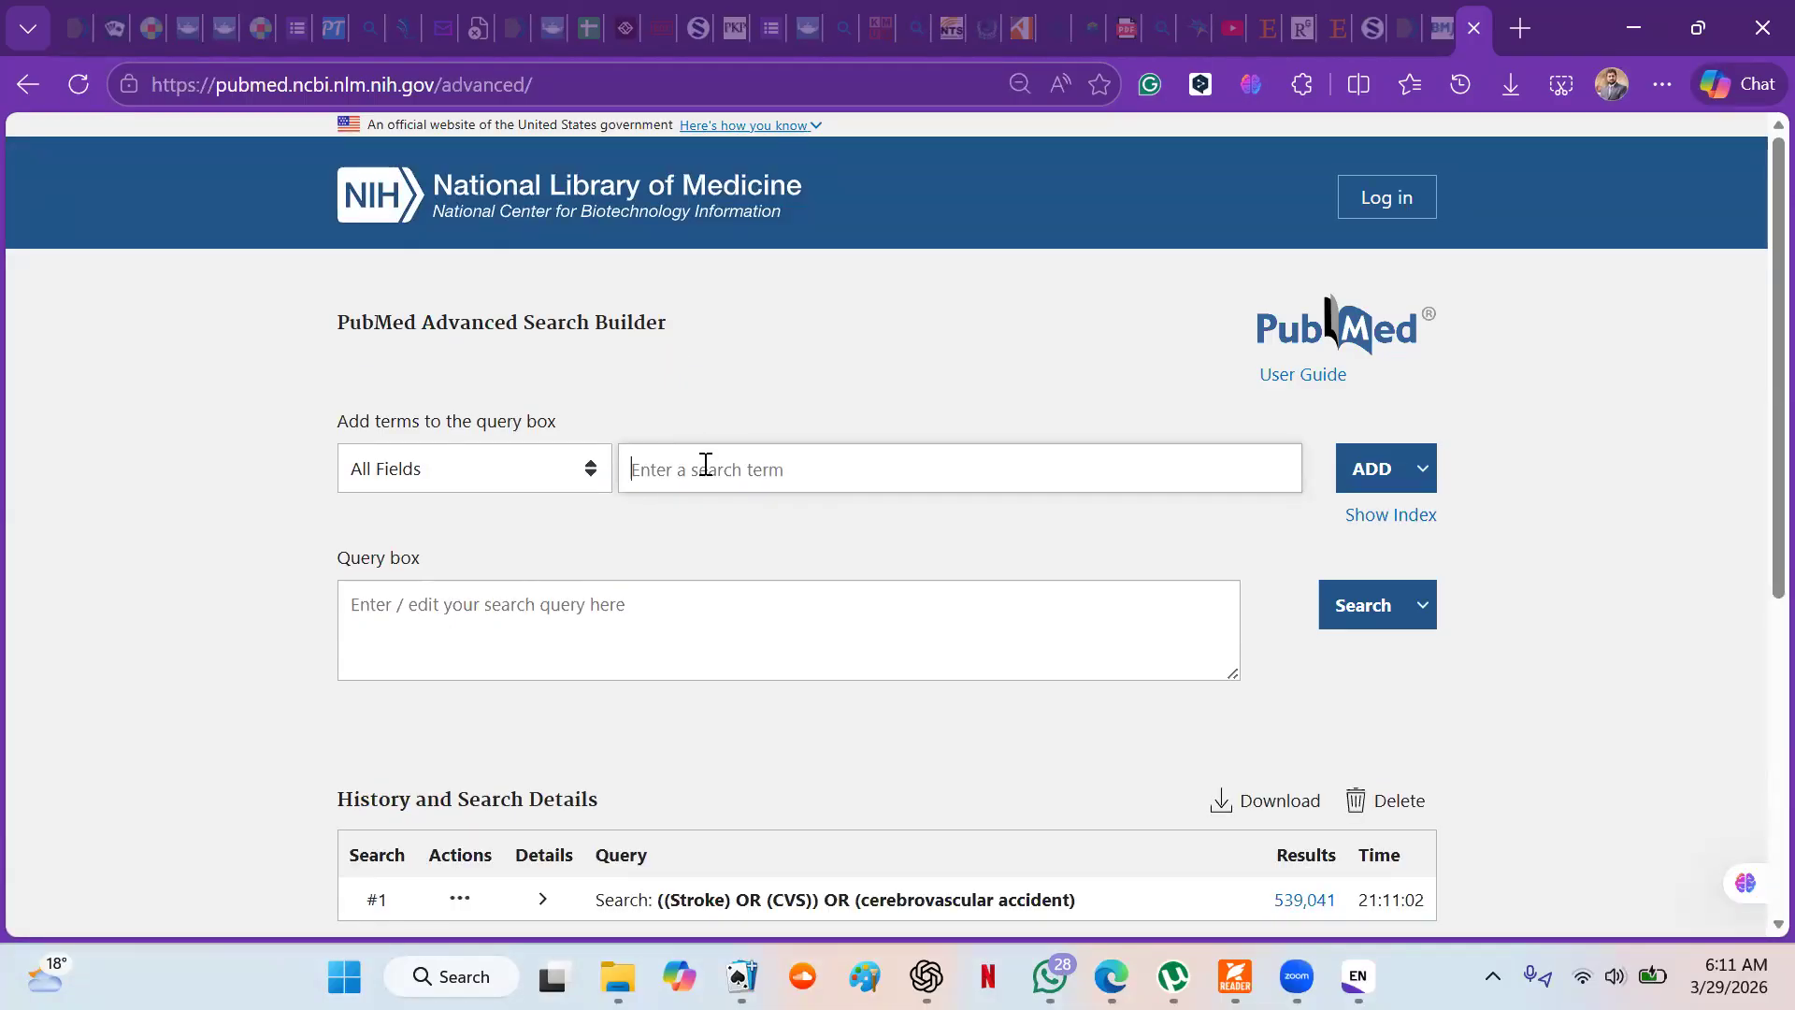
{"action": "type", "text": "Rehabilitation"}
{"action": "left_click", "coordinate": [1421, 471]}
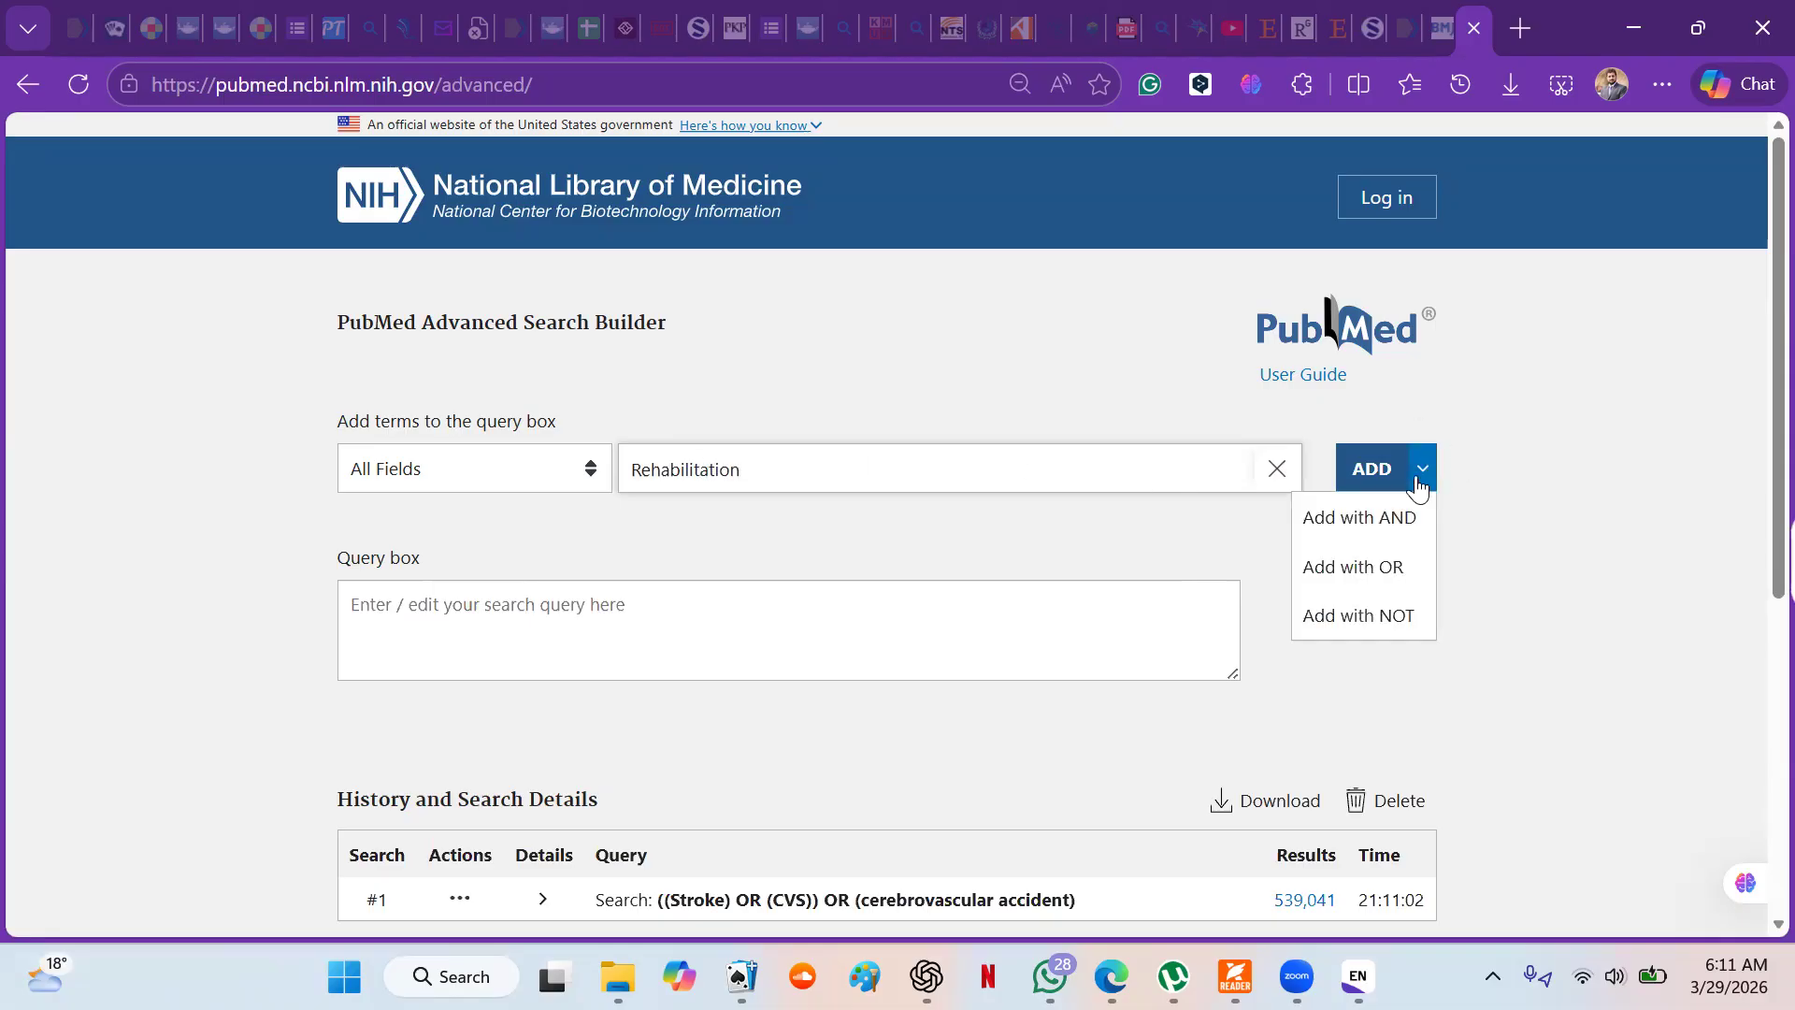
{"action": "left_click", "coordinate": [1372, 563]}
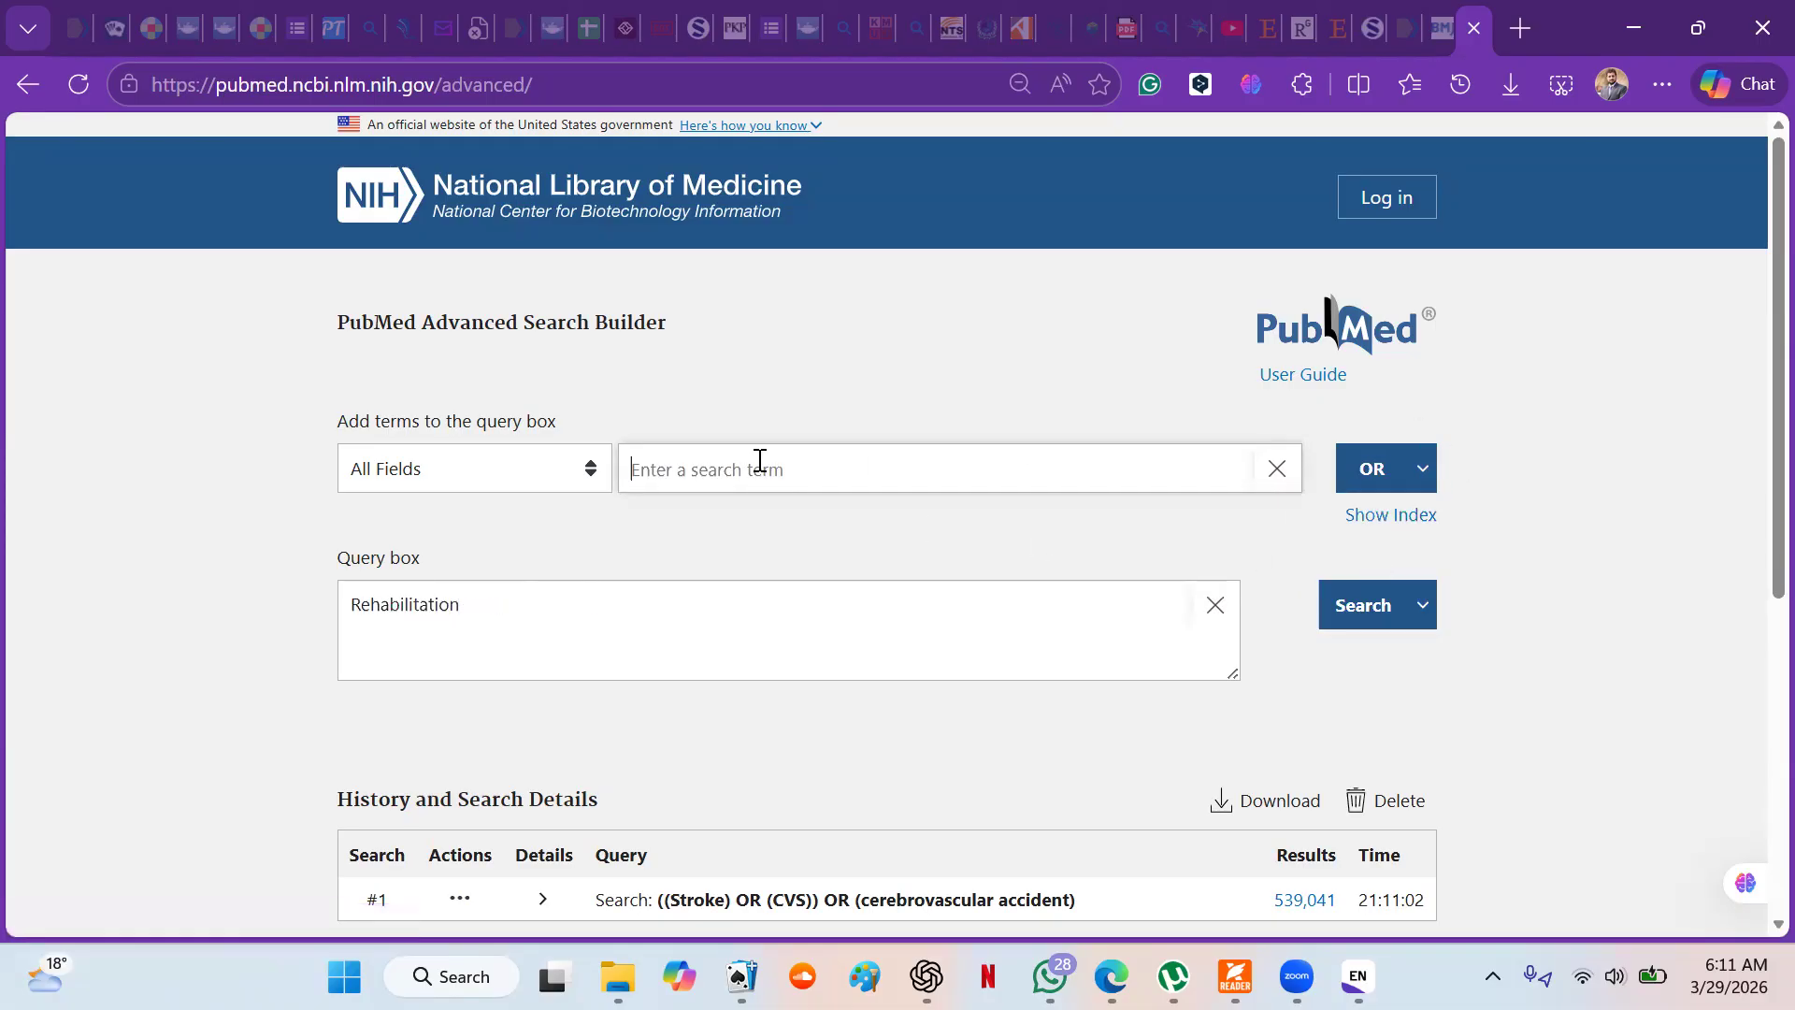
- Add "Physical Therapy" to the rehabilitation query with OR and run the search
{"action": "type", "text": "Physical Therapy"}
{"action": "left_click", "coordinate": [1384, 477]}
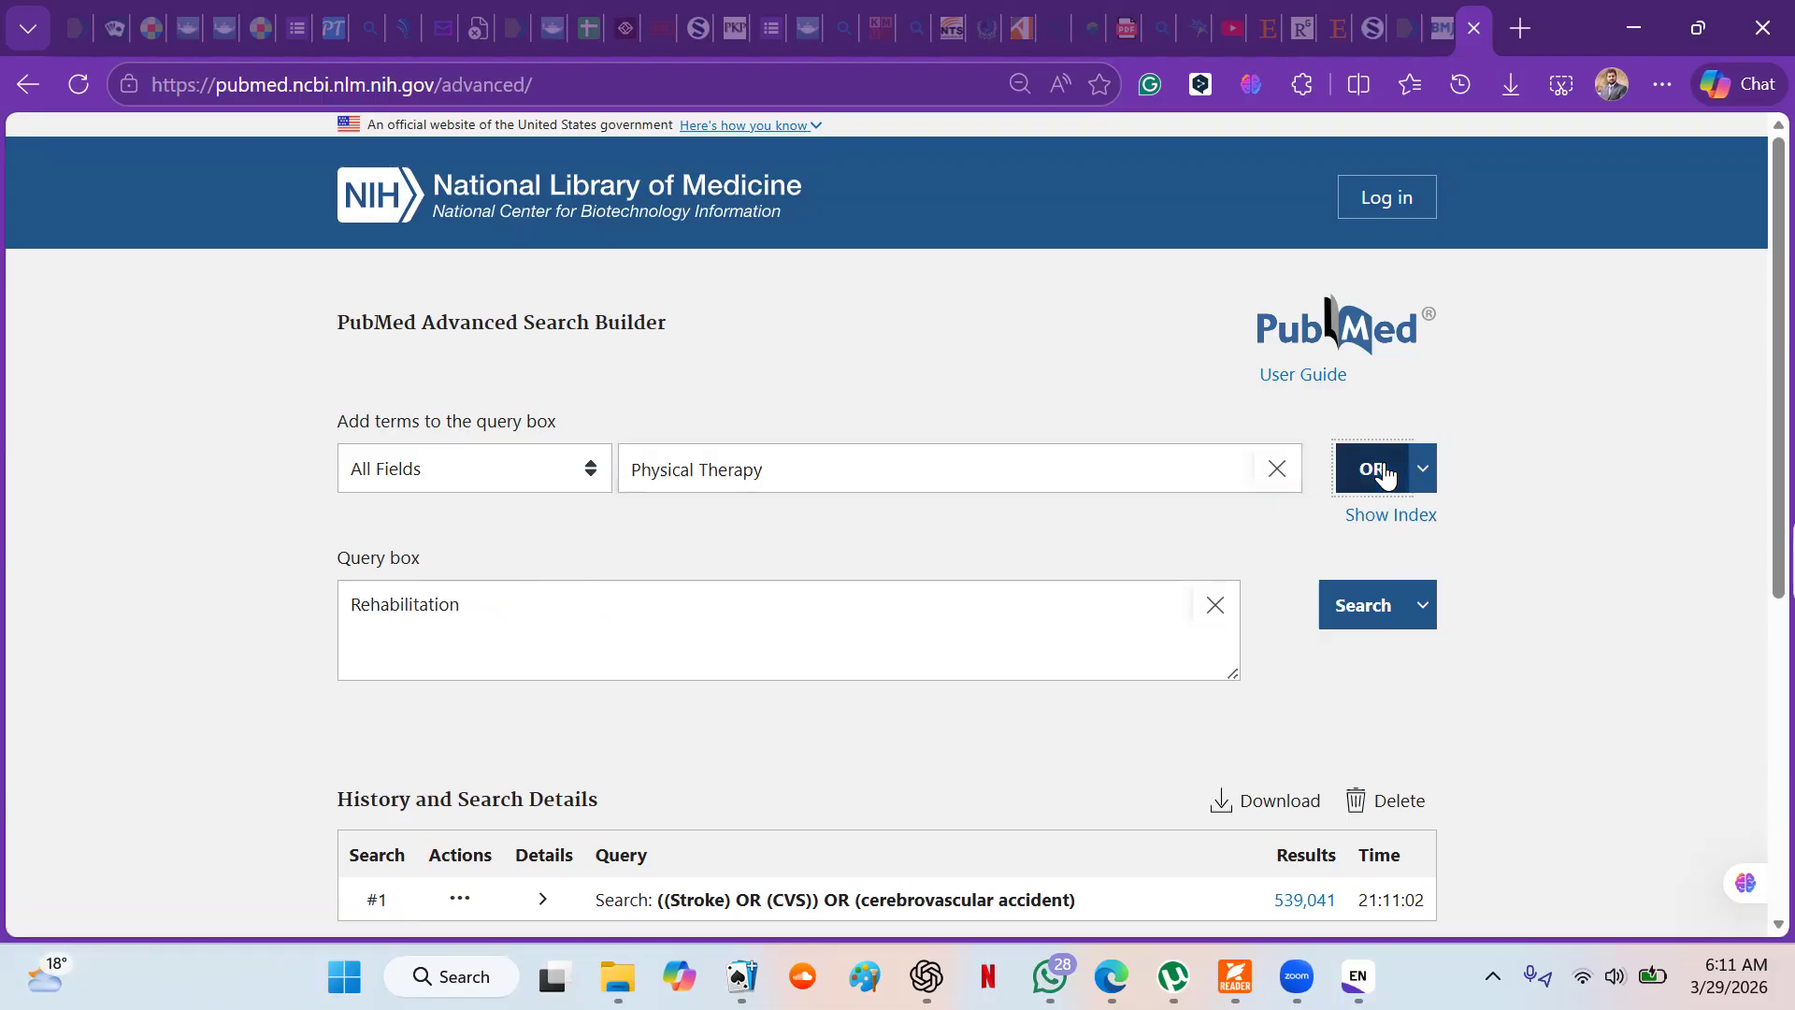
{"action": "left_click", "coordinate": [1363, 608]}
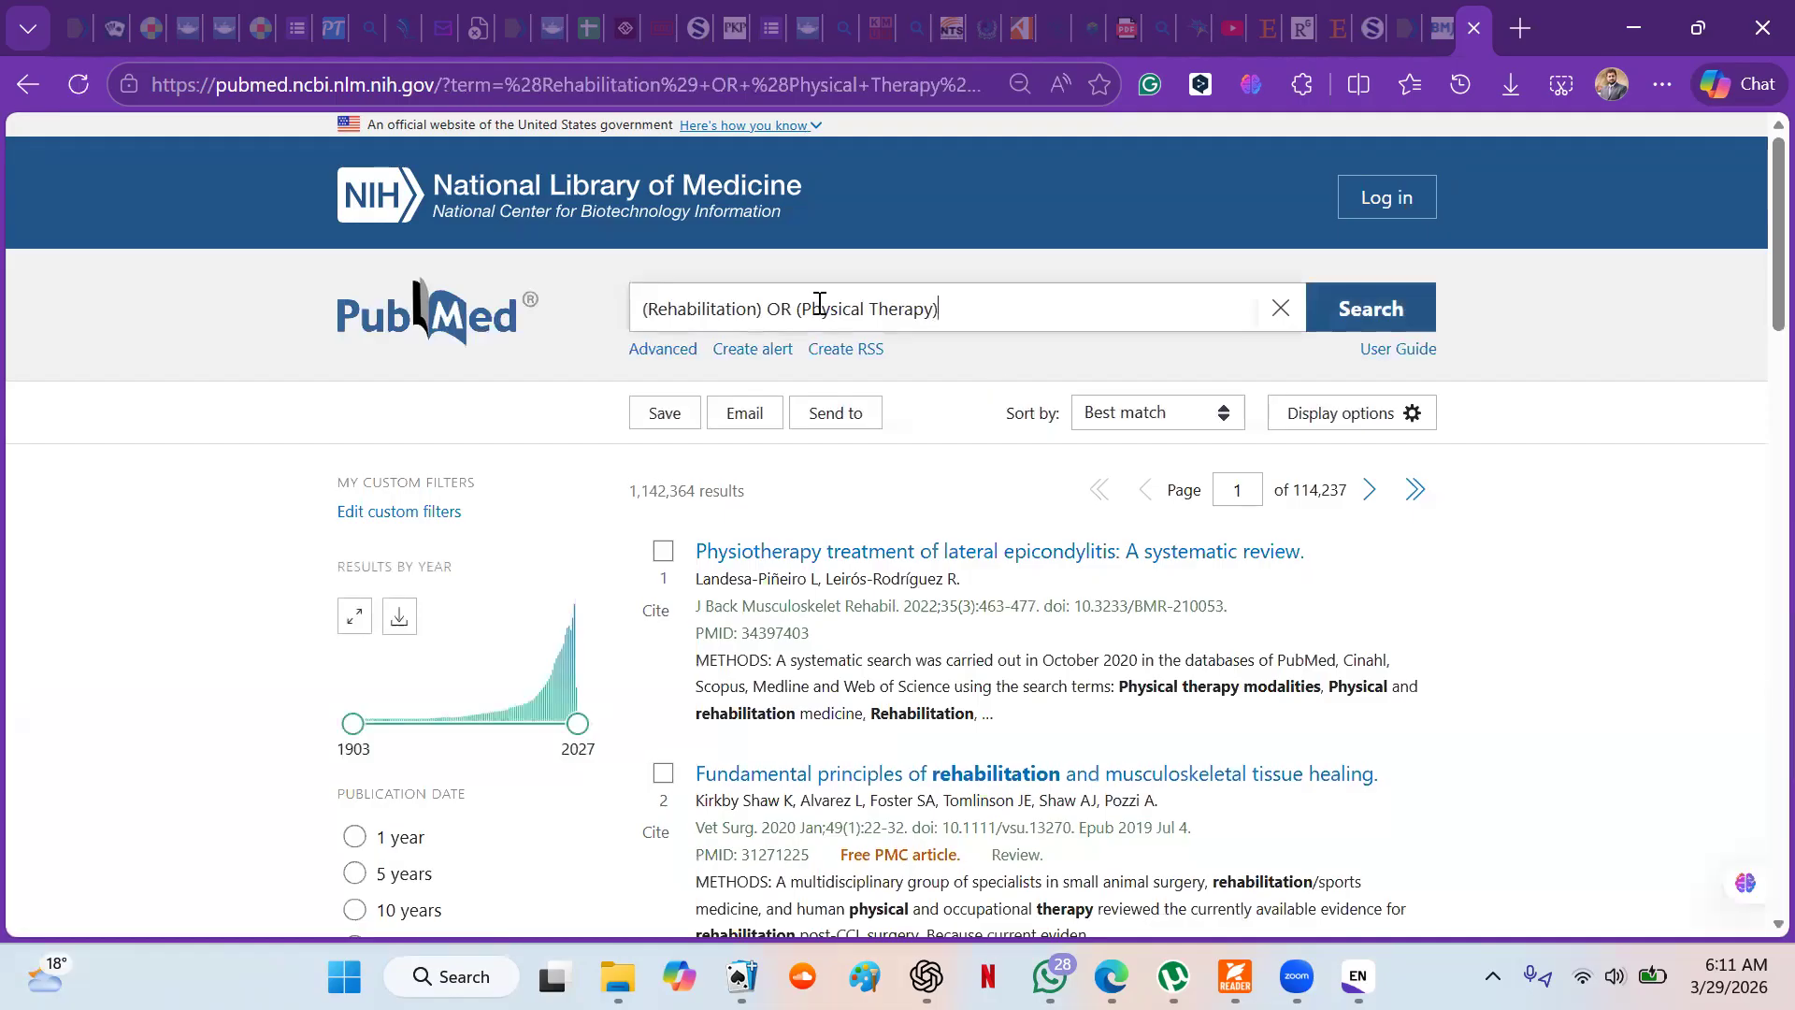
- Return to the Advanced Search Builder and start a third query with rTMS, using the OR operator
{"action": "left_click", "coordinate": [664, 351]}
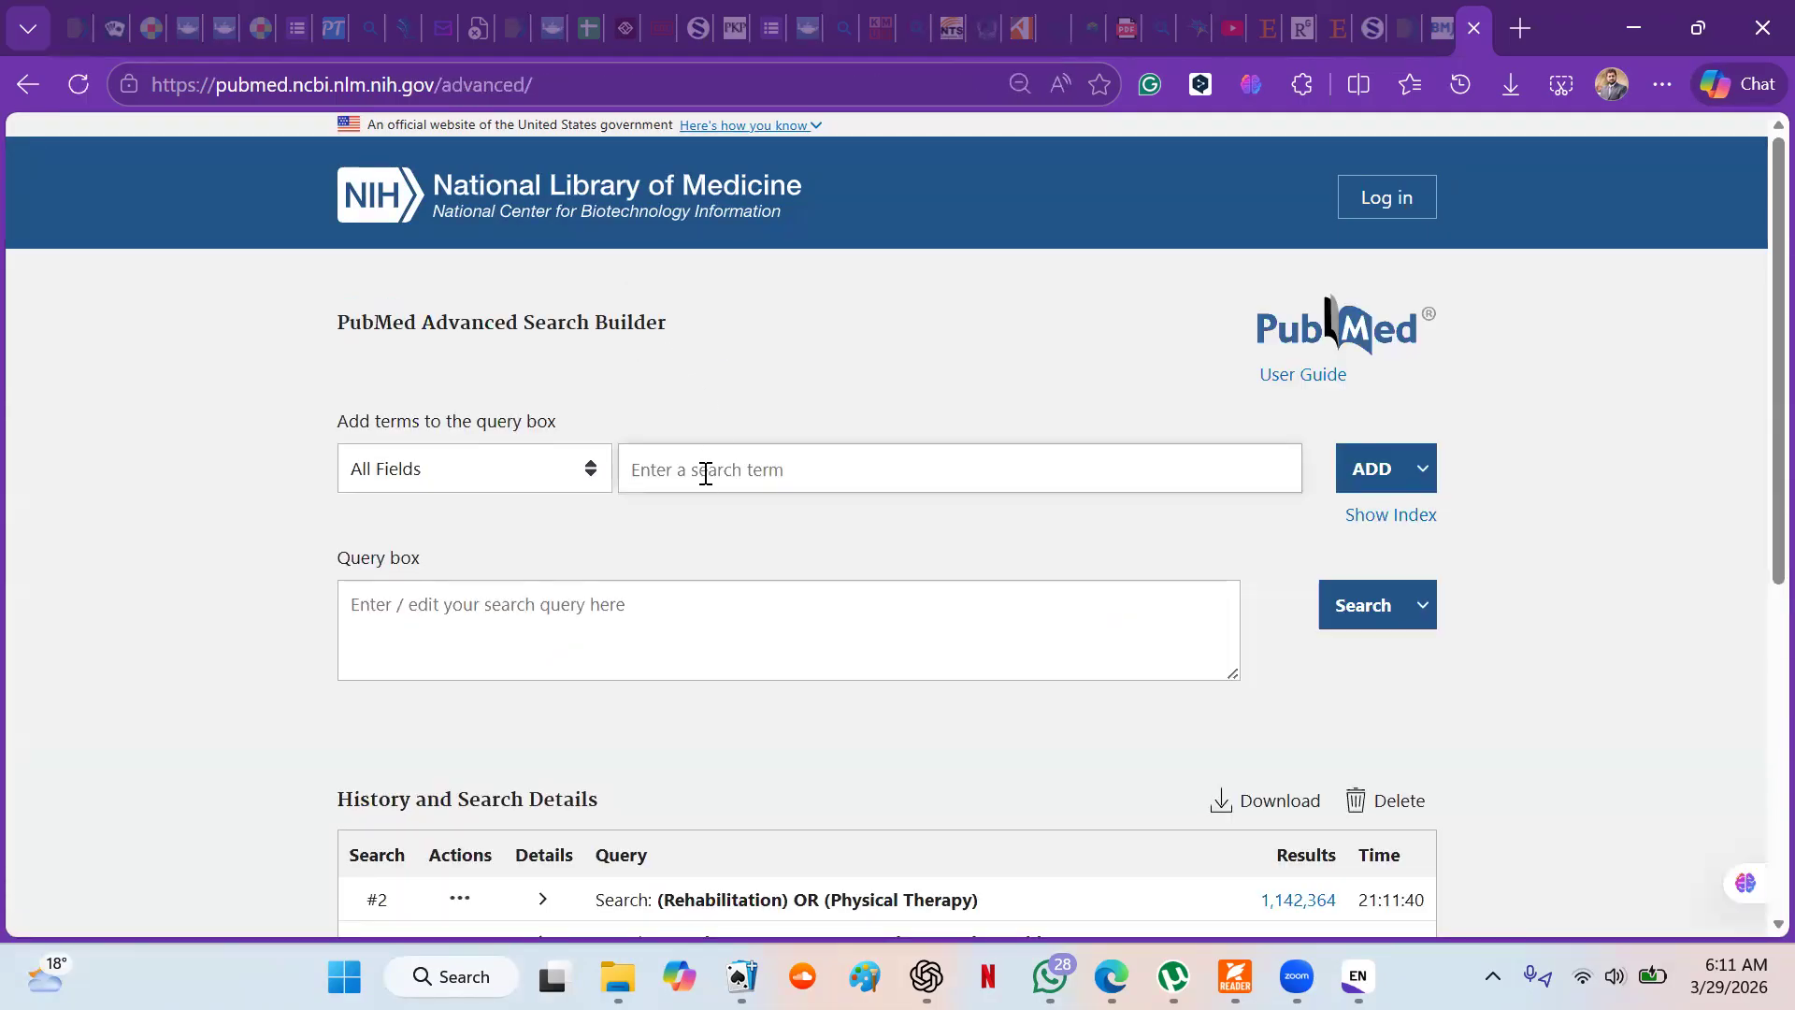
{"action": "left_click", "coordinate": [704, 465]}
{"action": "type", "text": "rTMS"}
{"action": "left_click", "coordinate": [1422, 470]}
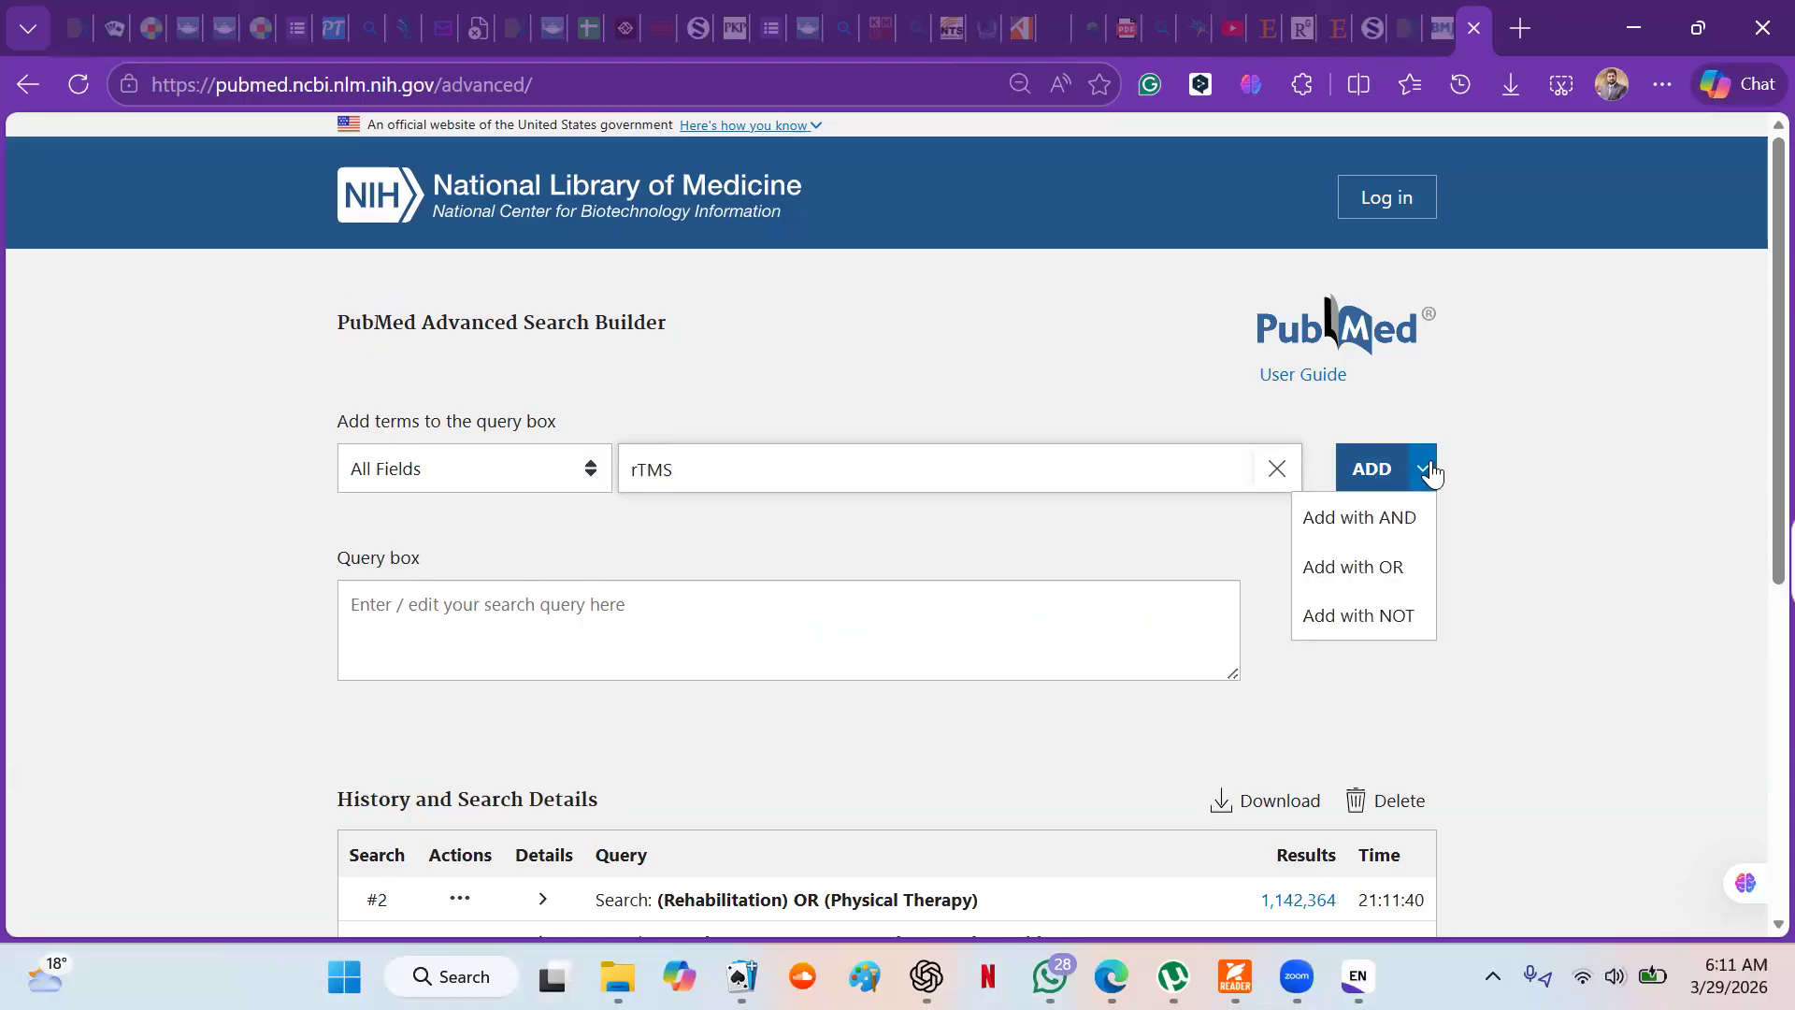
{"action": "left_click", "coordinate": [1370, 569]}
- Add "Repetitive transcranial magnetic stimulation" to the rTMS query with OR
{"action": "type", "text": "R"}
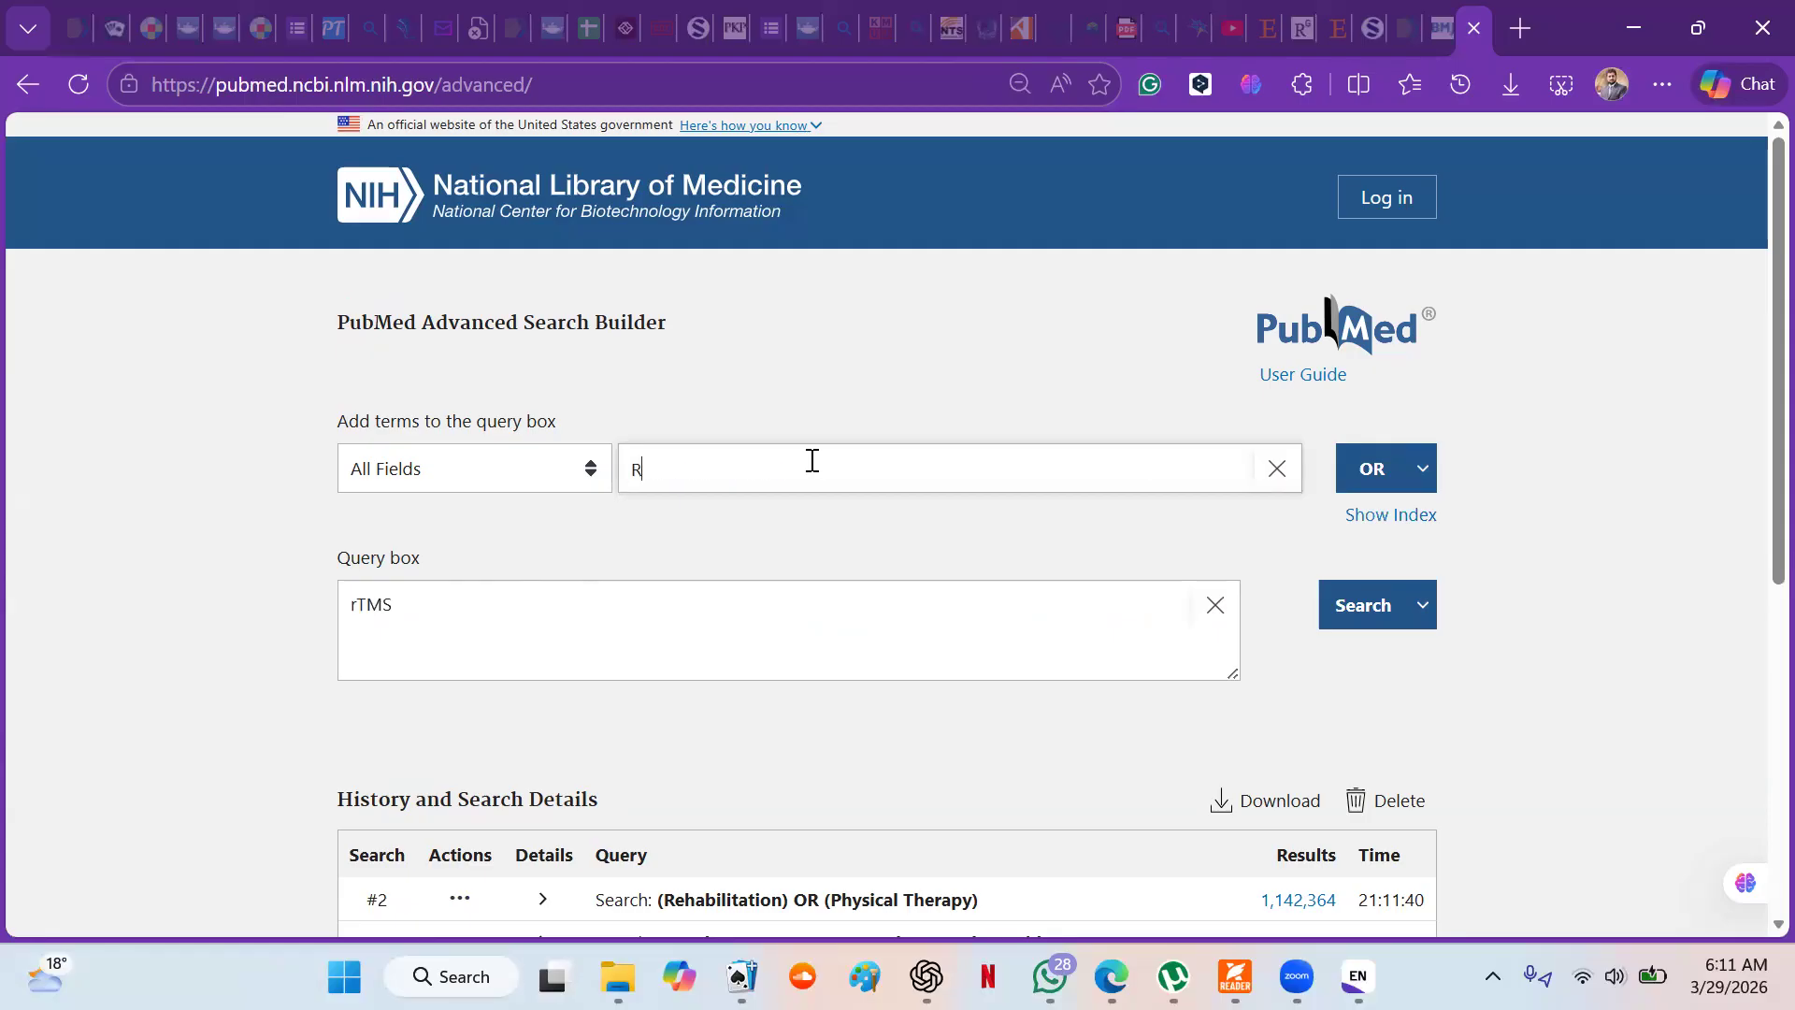
{"action": "type", "text": "epetititiv"}
{"action": "key", "text": "BackSpace"}
{"action": "key", "text": "BackSpace"}
{"action": "type", "text": "ve transcranial magnetic stimulation"}
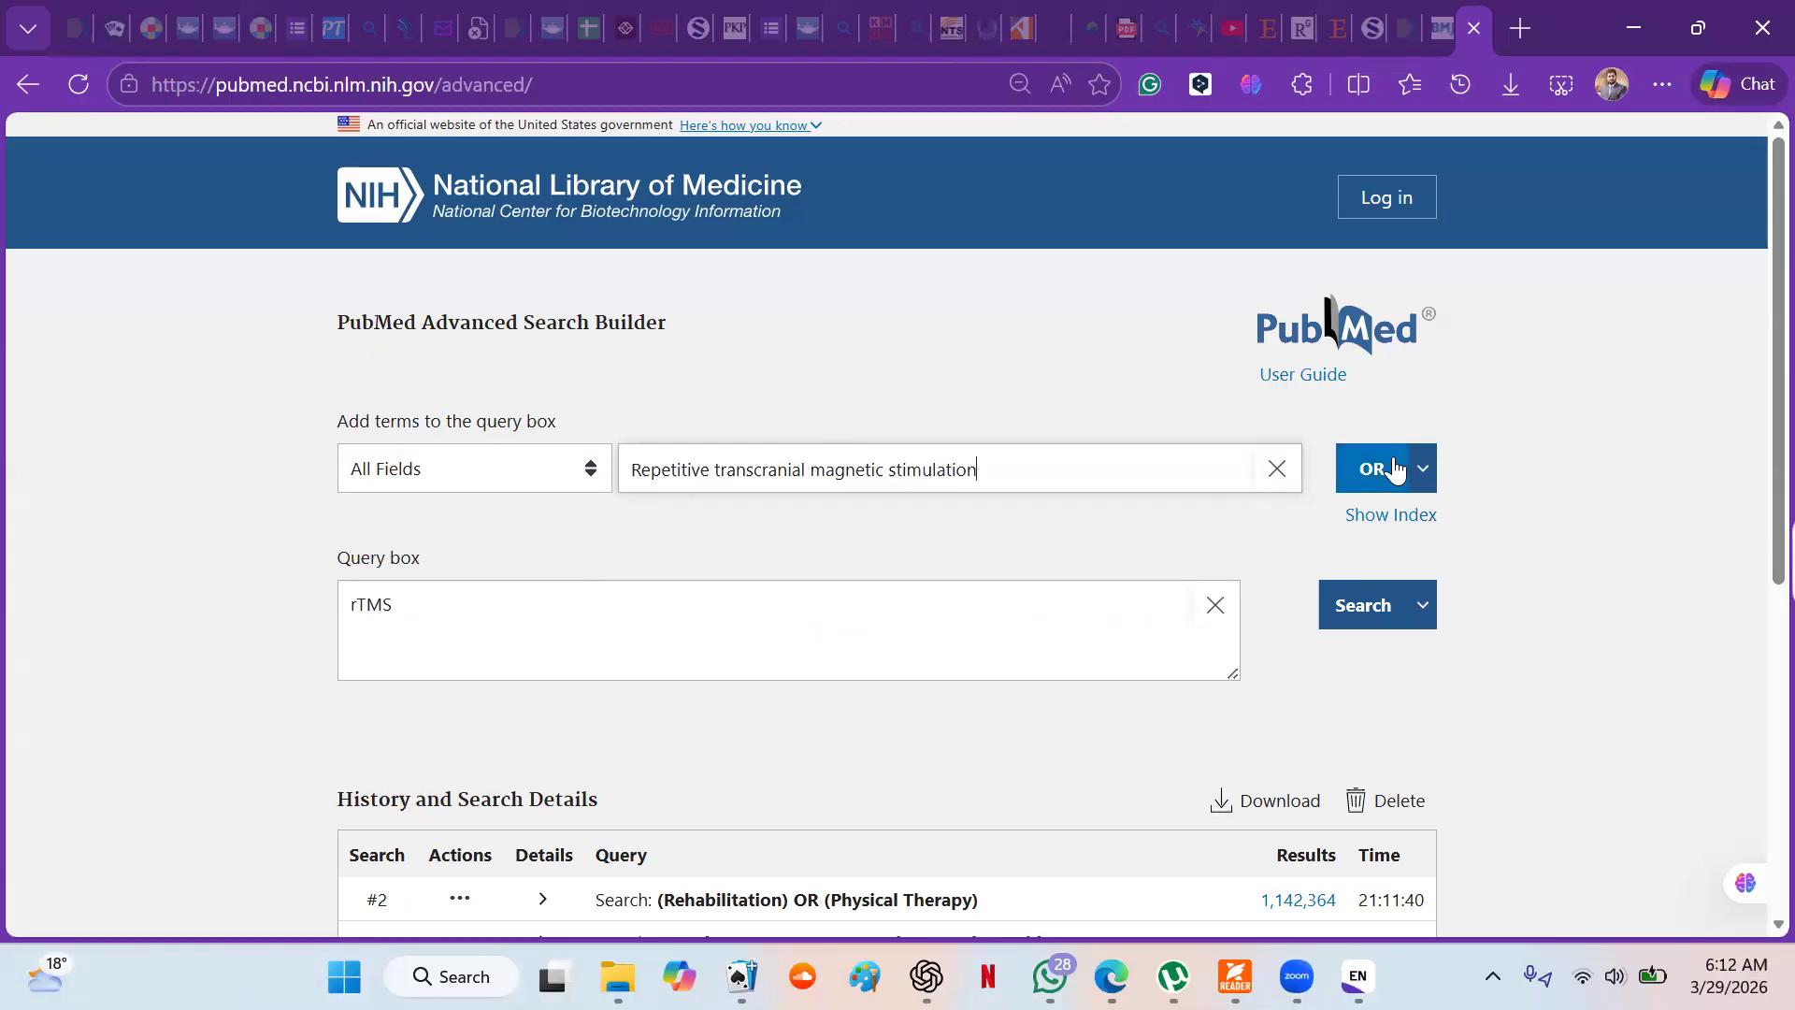
{"action": "left_click", "coordinate": [1393, 470]}
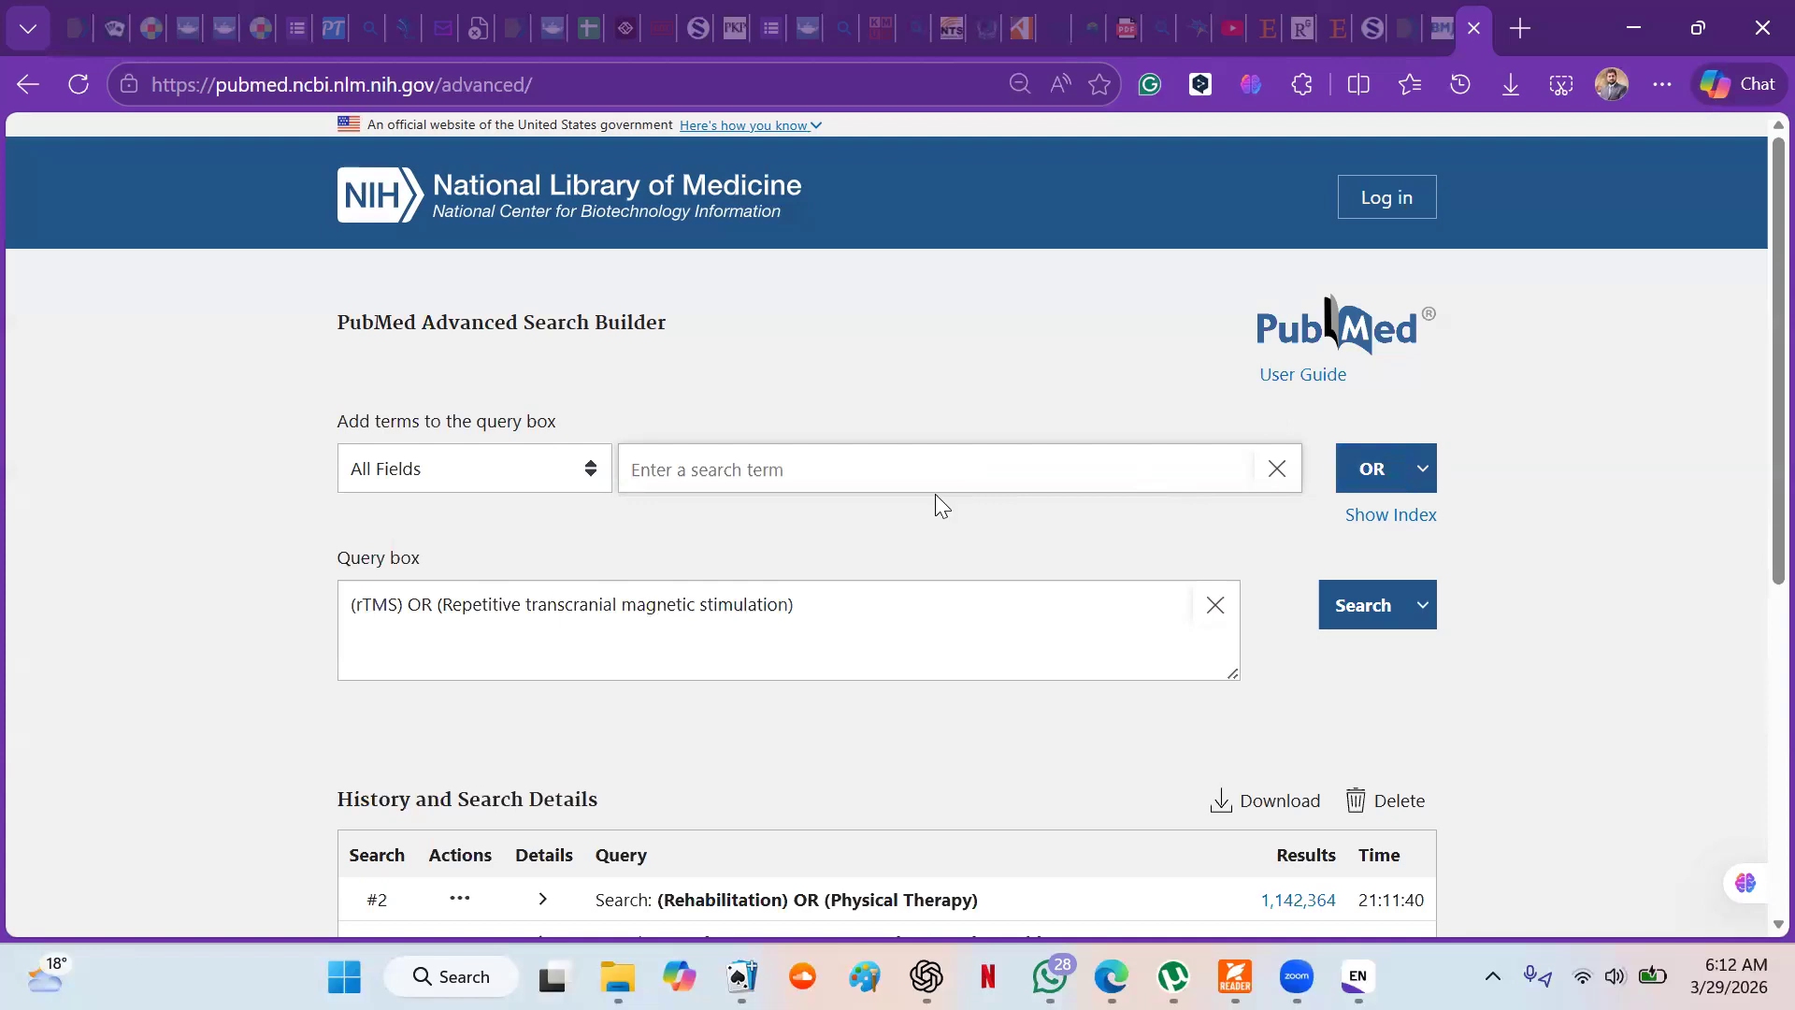
- Add "brain stimulation" to the query with OR and run the search
{"action": "type", "text": "brain stimulation"}
{"action": "left_click", "coordinate": [1370, 458]}
{"action": "left_click", "coordinate": [1364, 624]}
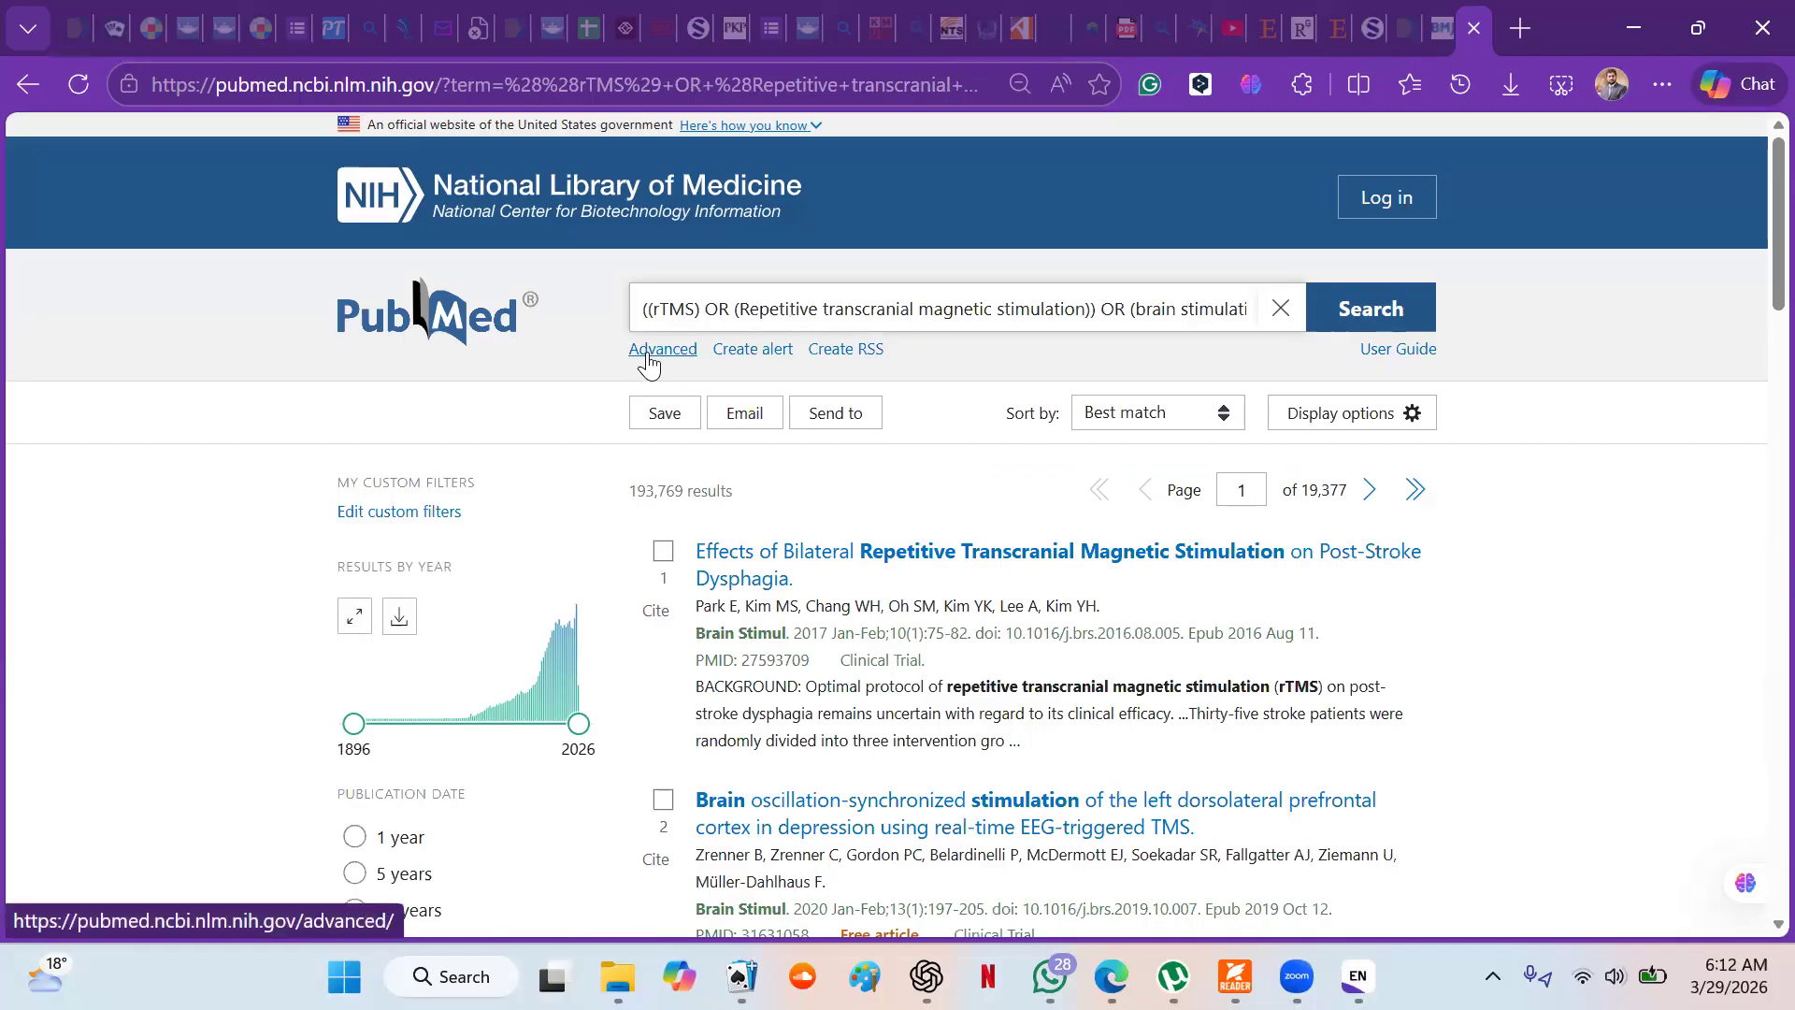
- Return to the Advanced Search Builder and add the stroke search (#1) from the history to the query box
{"action": "left_click", "coordinate": [650, 355]}
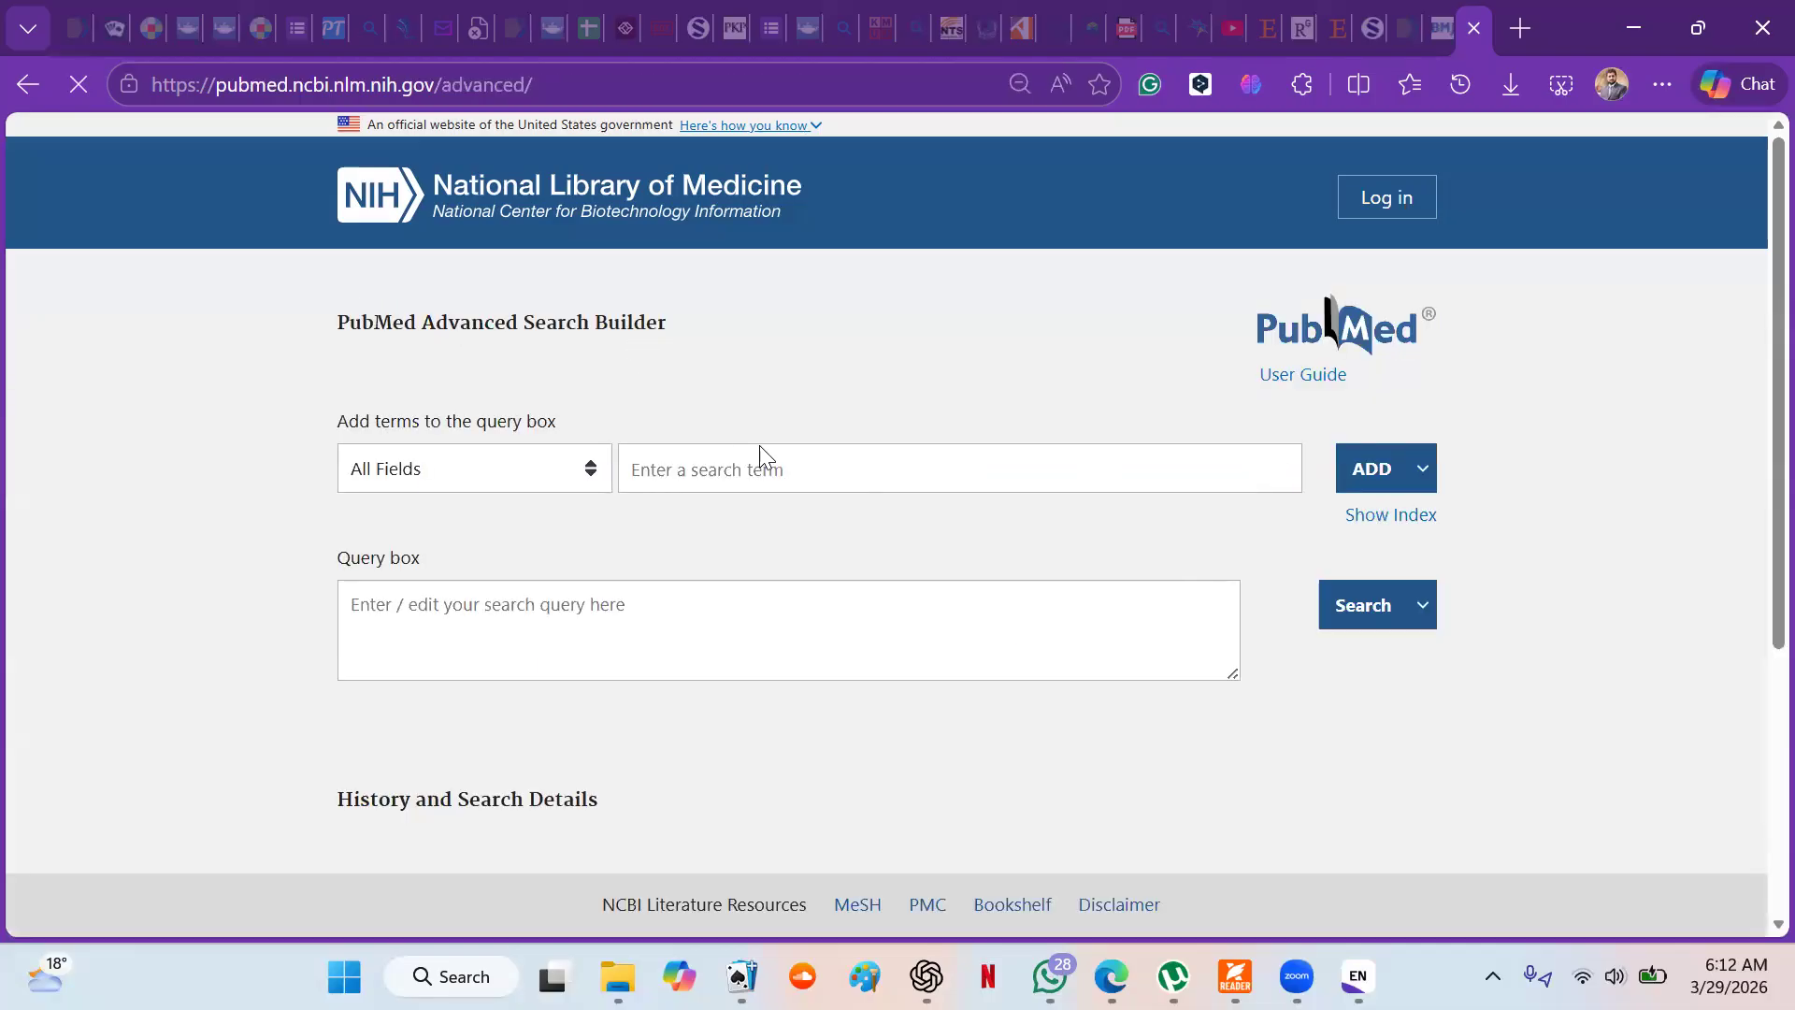
{"action": "scroll", "coordinate": [762, 449], "scroll_direction": "down", "scroll_amount": 3}
{"action": "scroll", "coordinate": [764, 448], "scroll_direction": "down", "scroll_amount": 1}
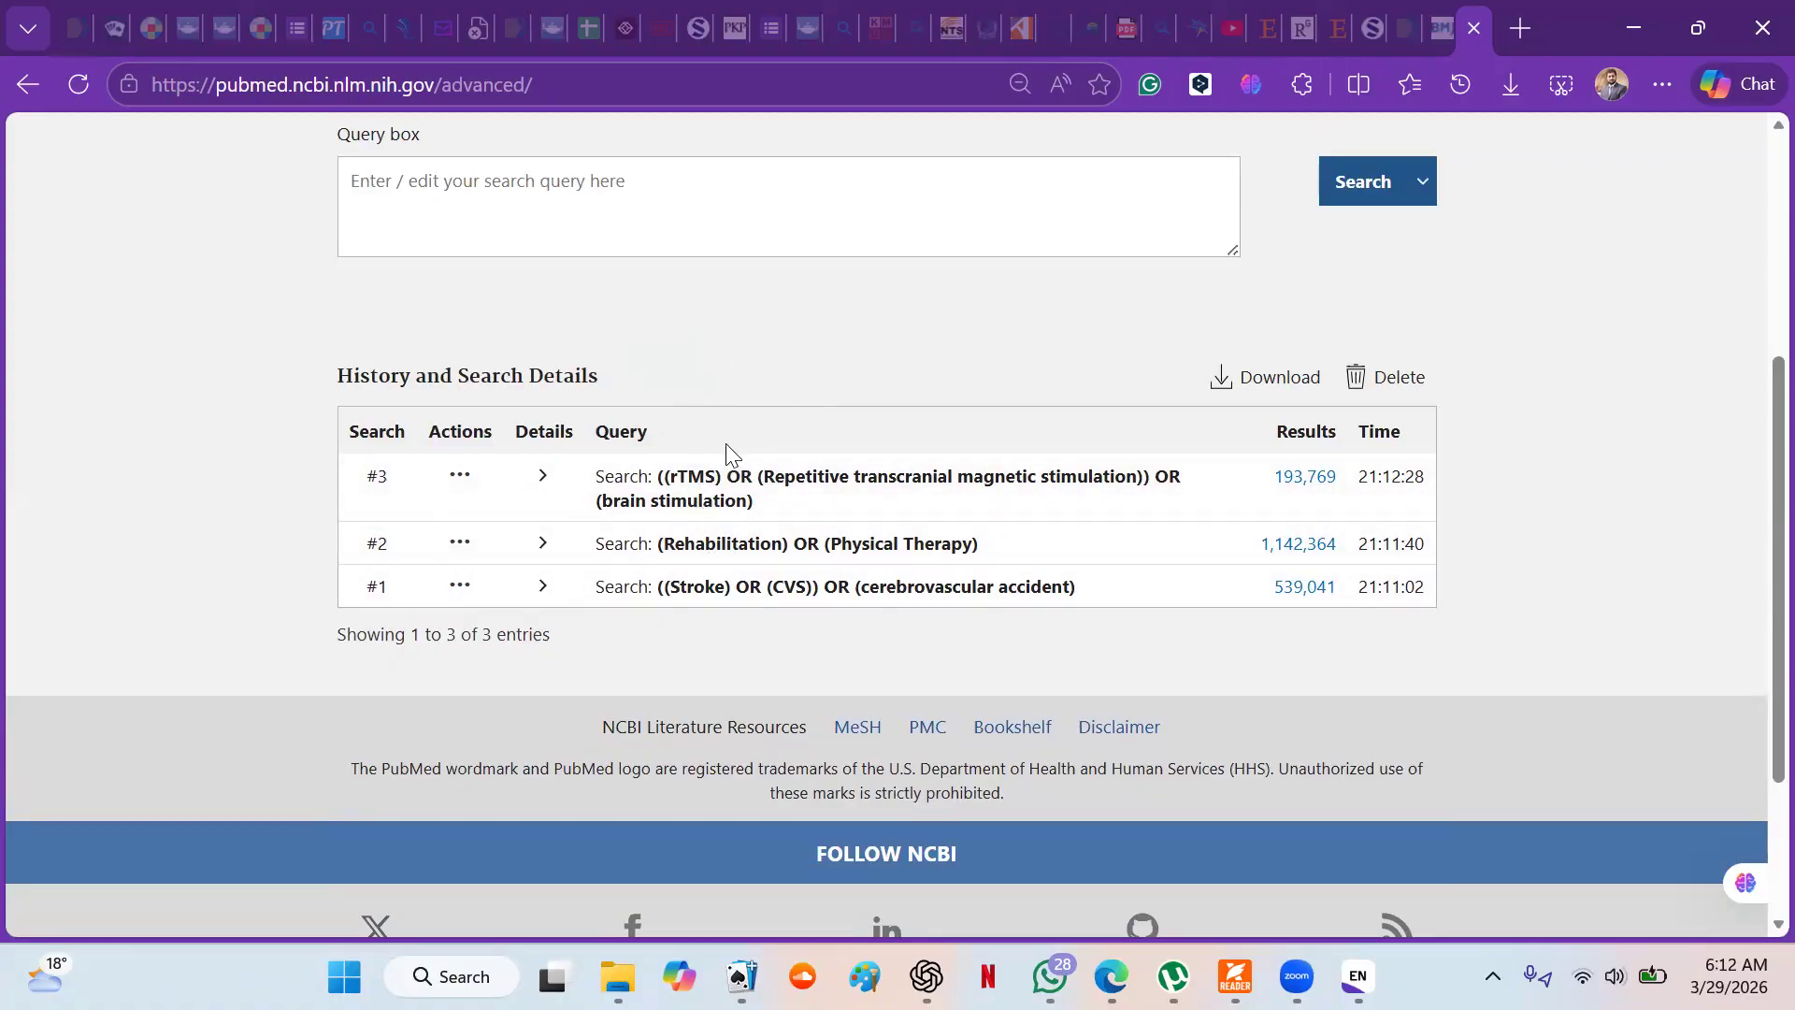
{"action": "left_click", "coordinate": [460, 583]}
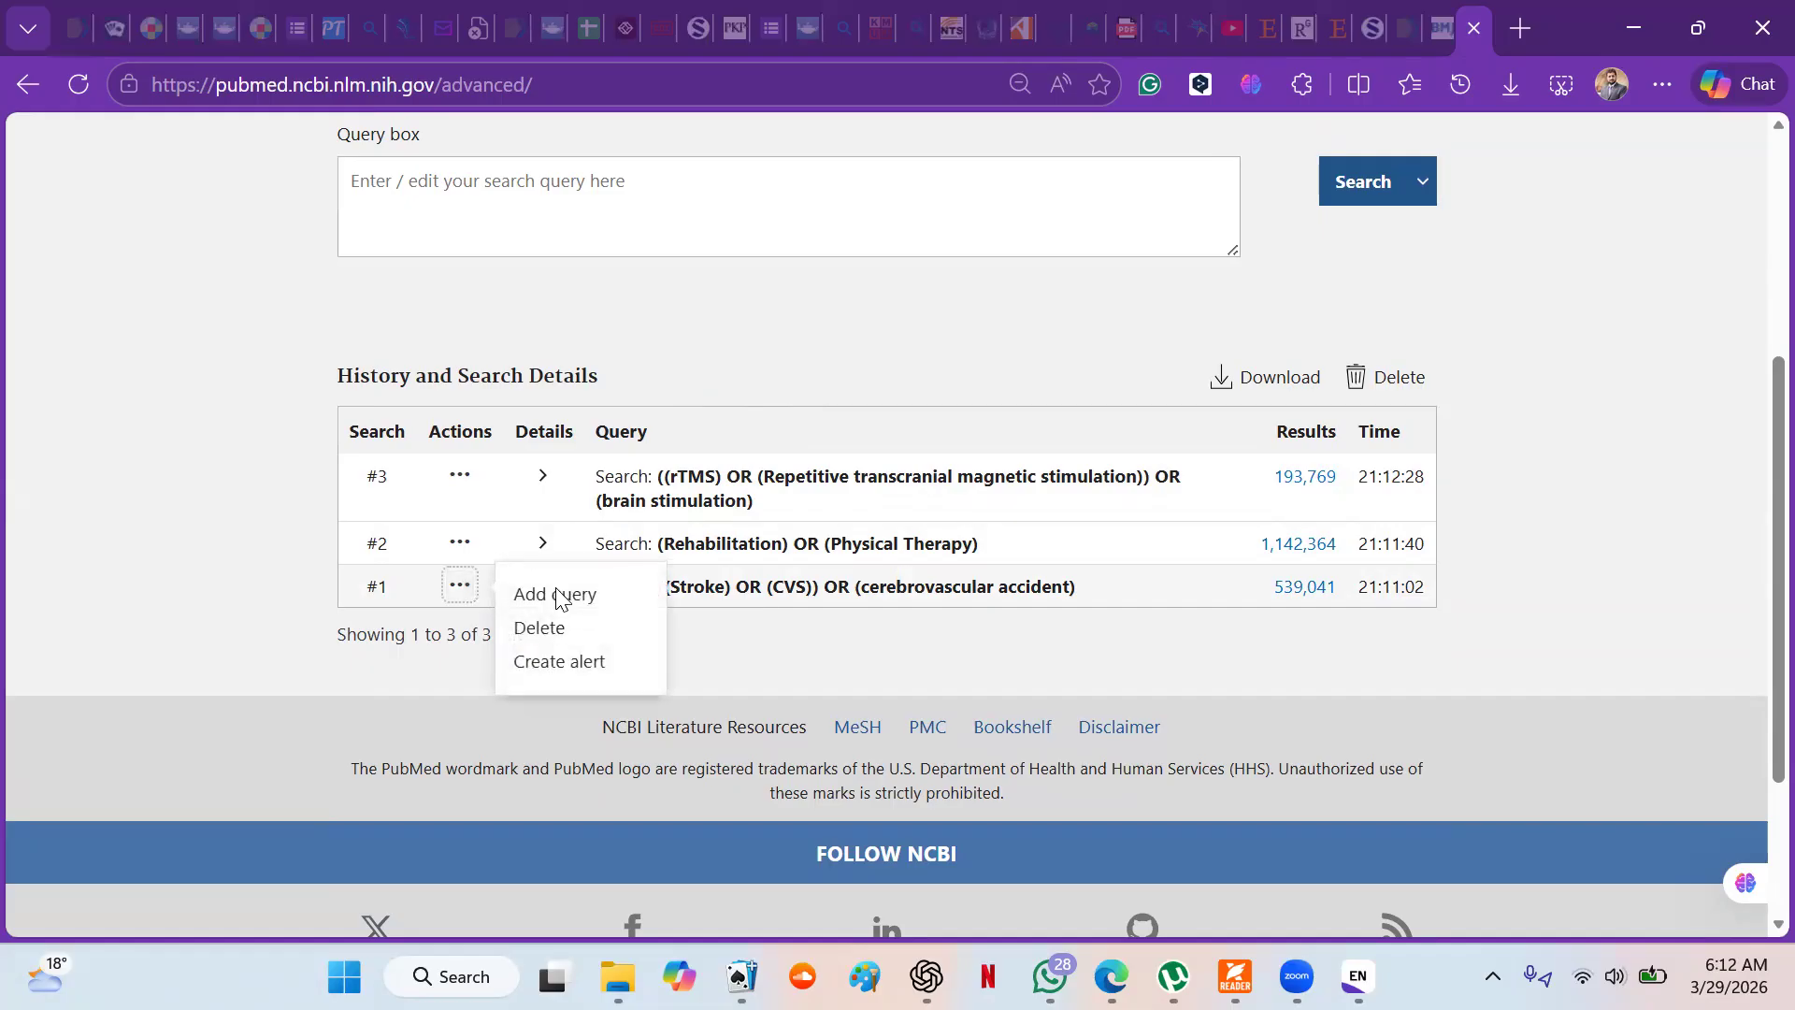
{"action": "left_click", "coordinate": [558, 596]}
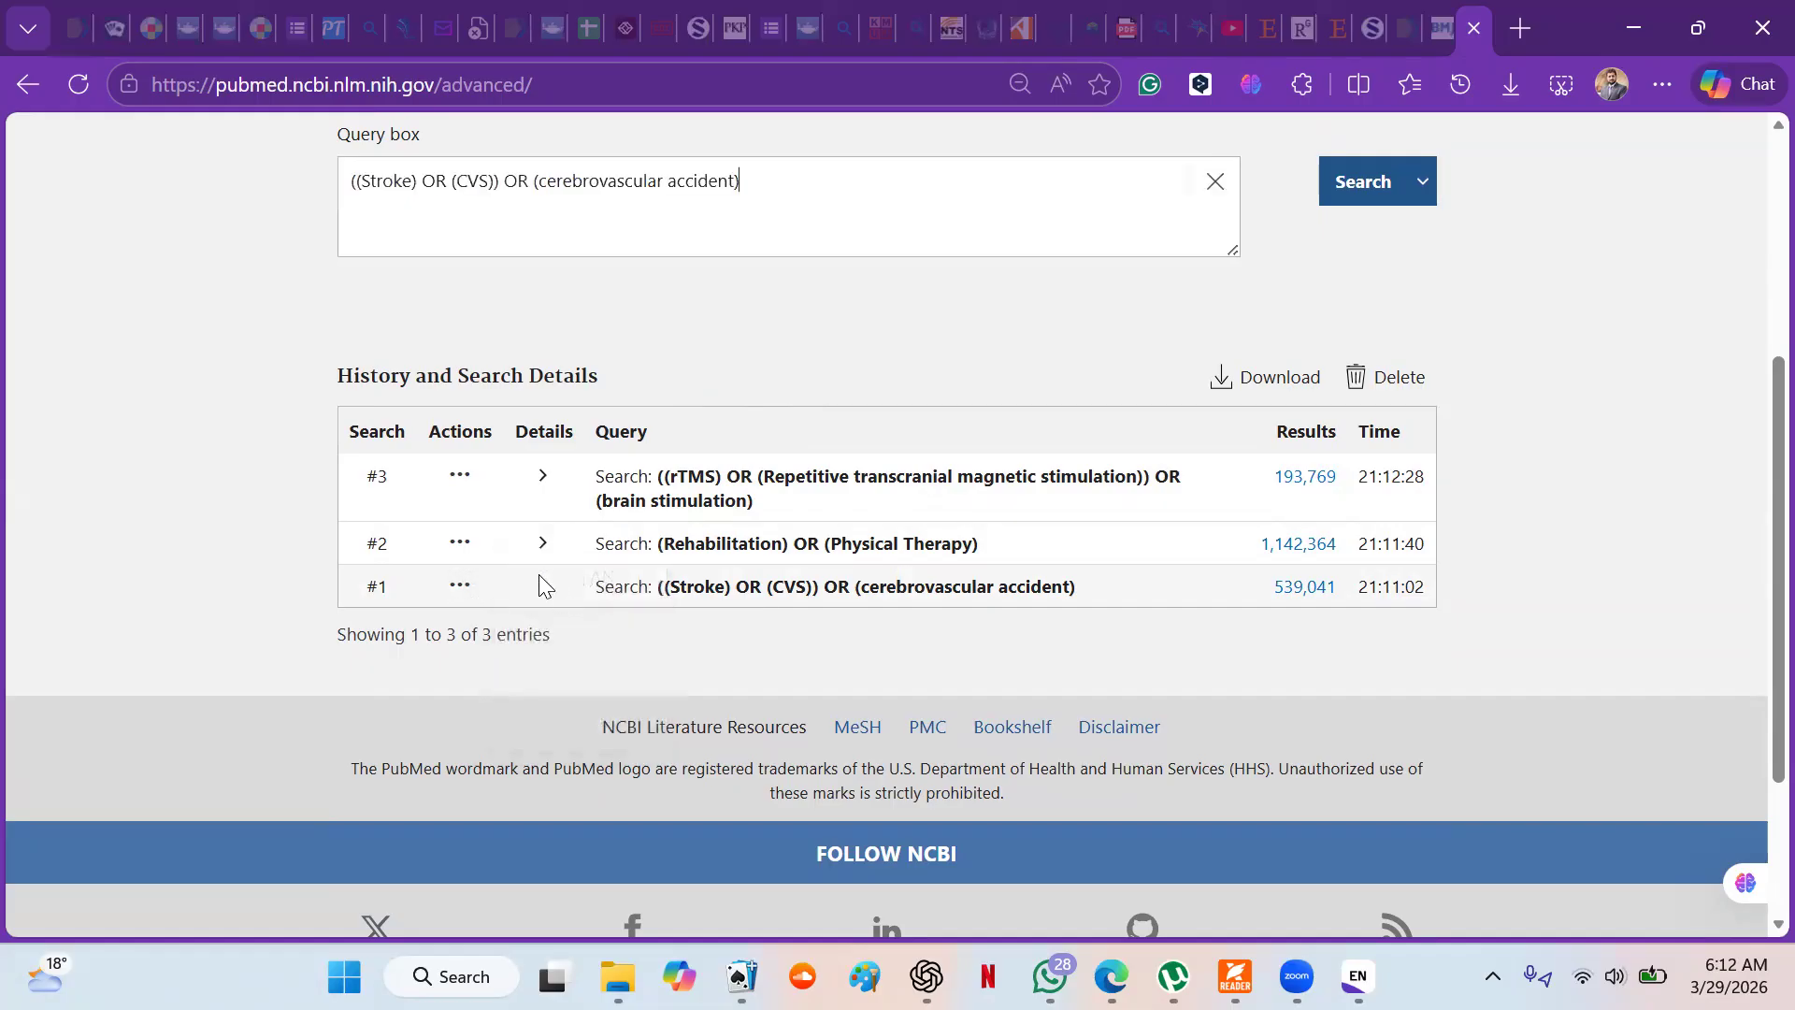
- Combine the history searches #2 (rehabilitation) and #3 (rTMS) with the stroke query using AND
{"action": "left_click", "coordinate": [458, 546]}
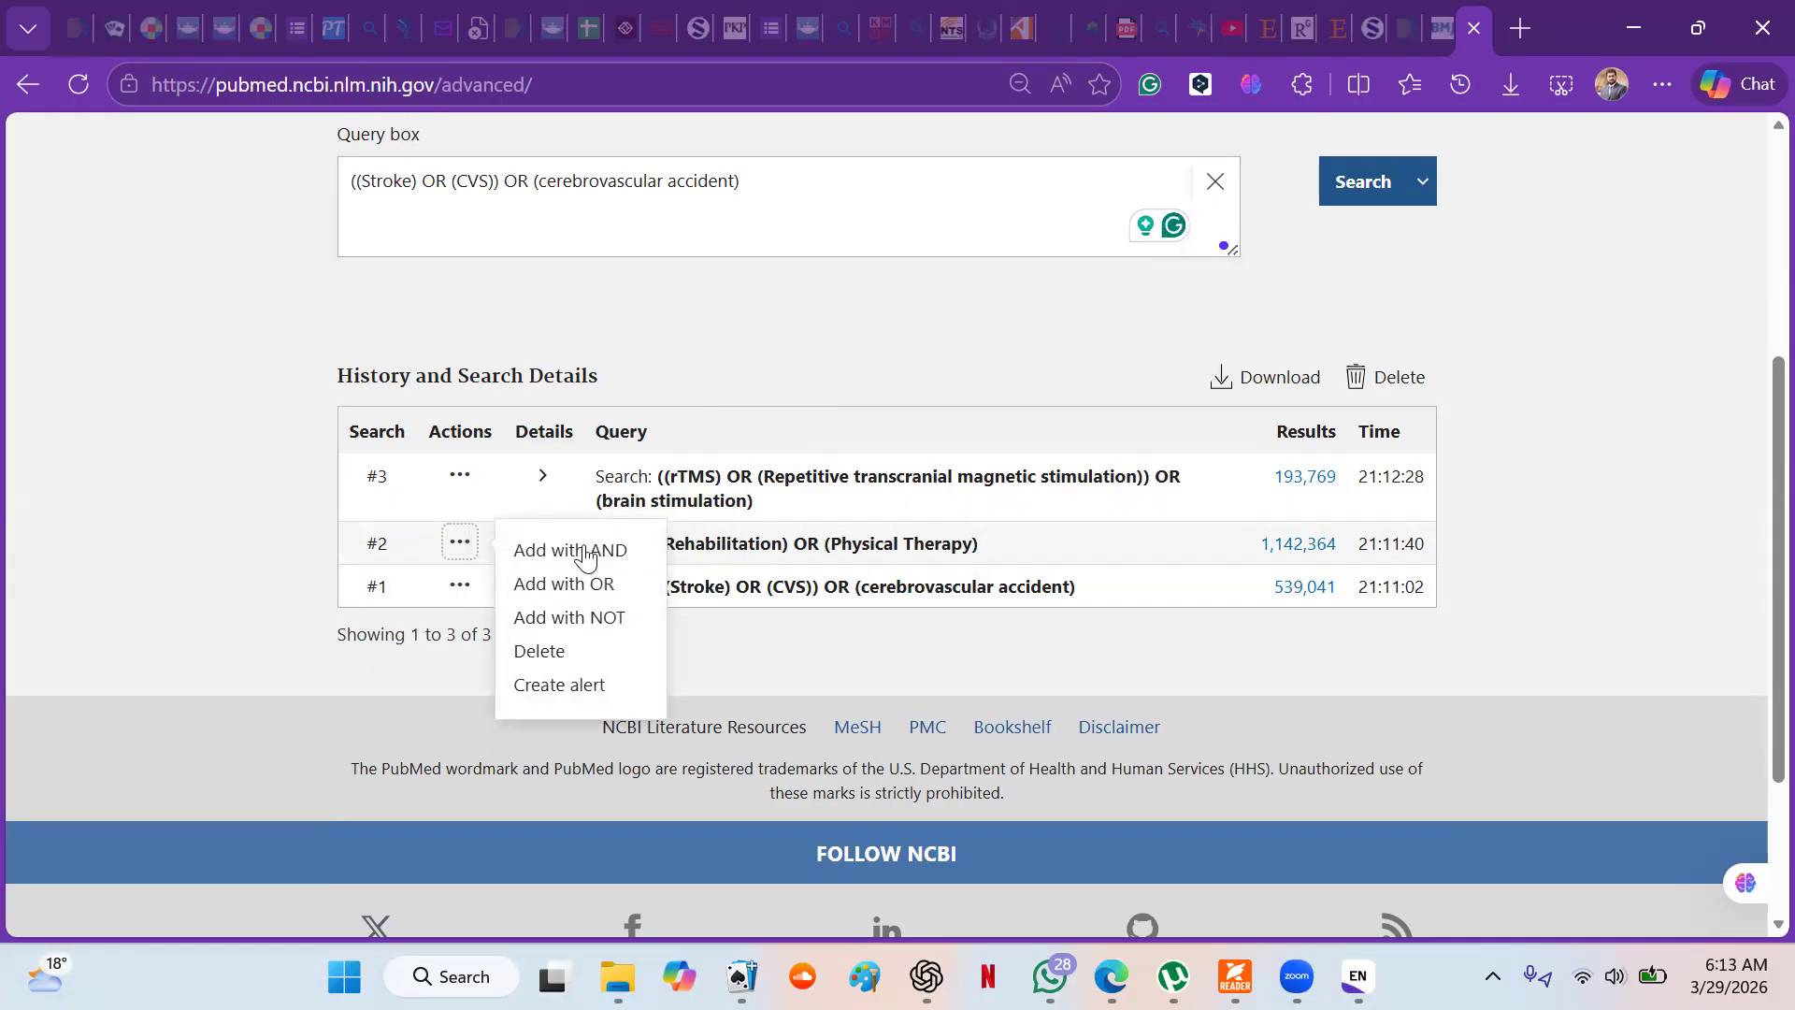
{"action": "left_click", "coordinate": [582, 554]}
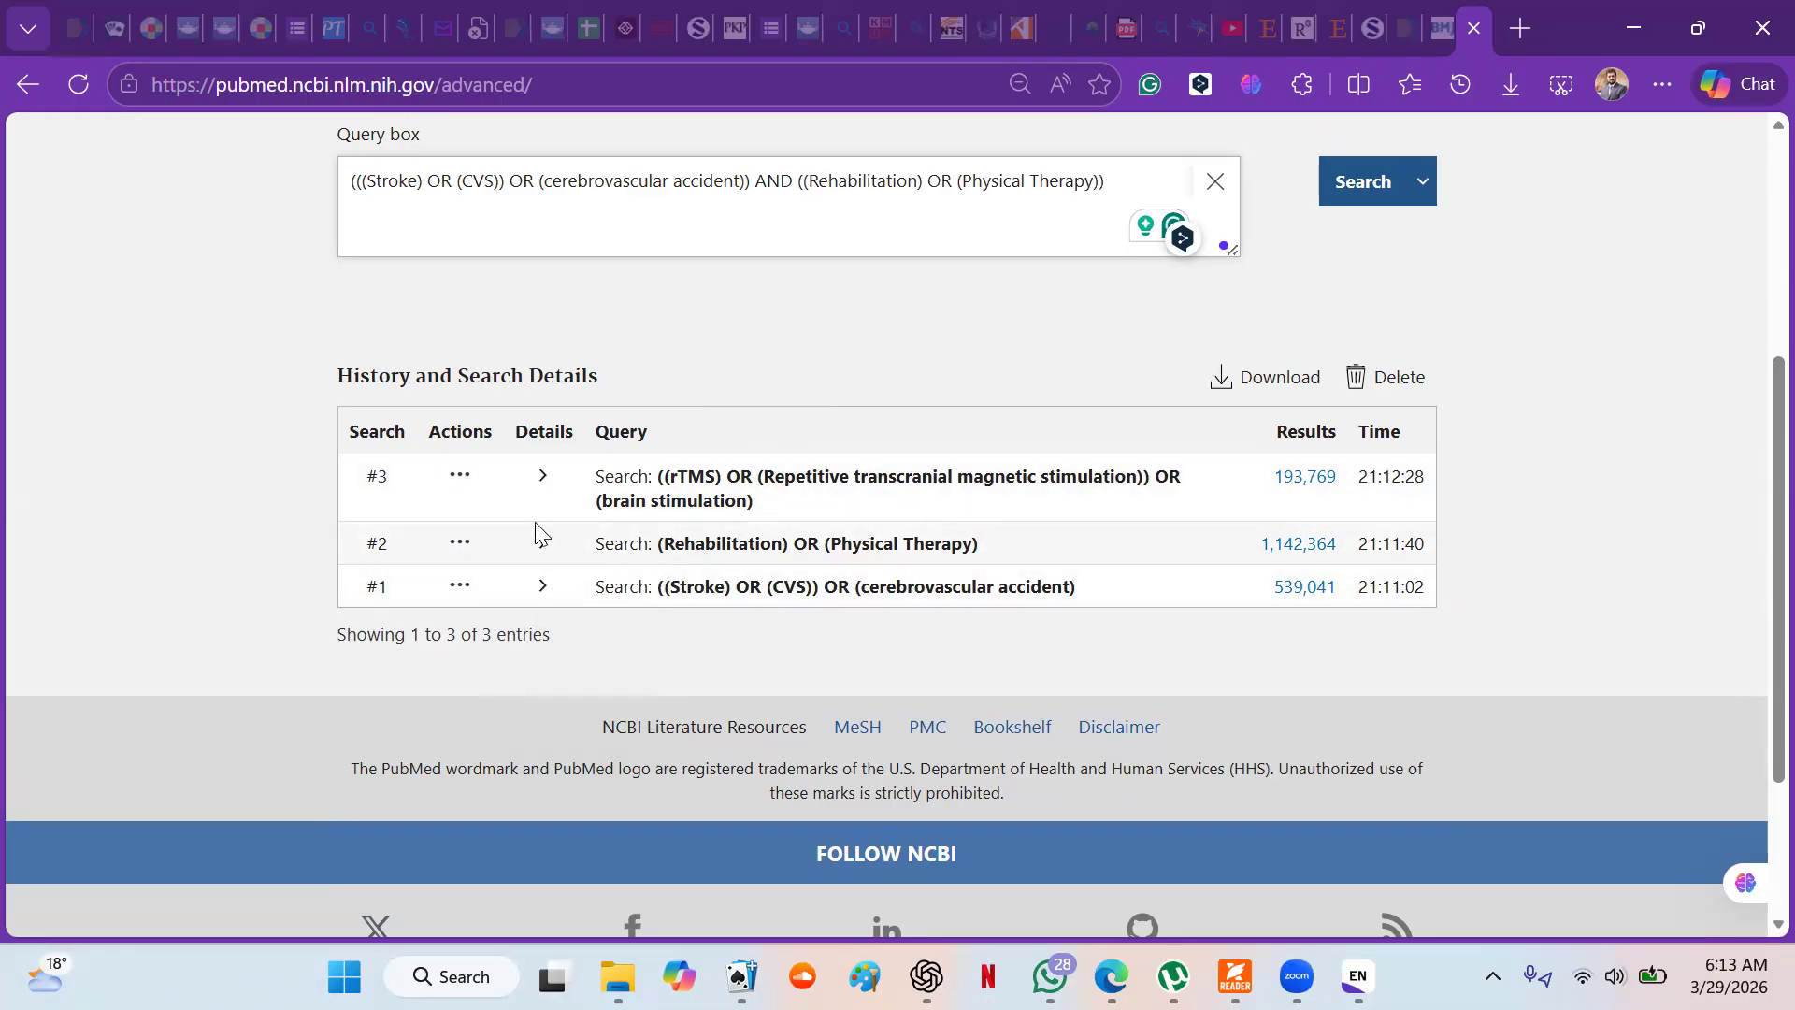
{"action": "left_click", "coordinate": [459, 475]}
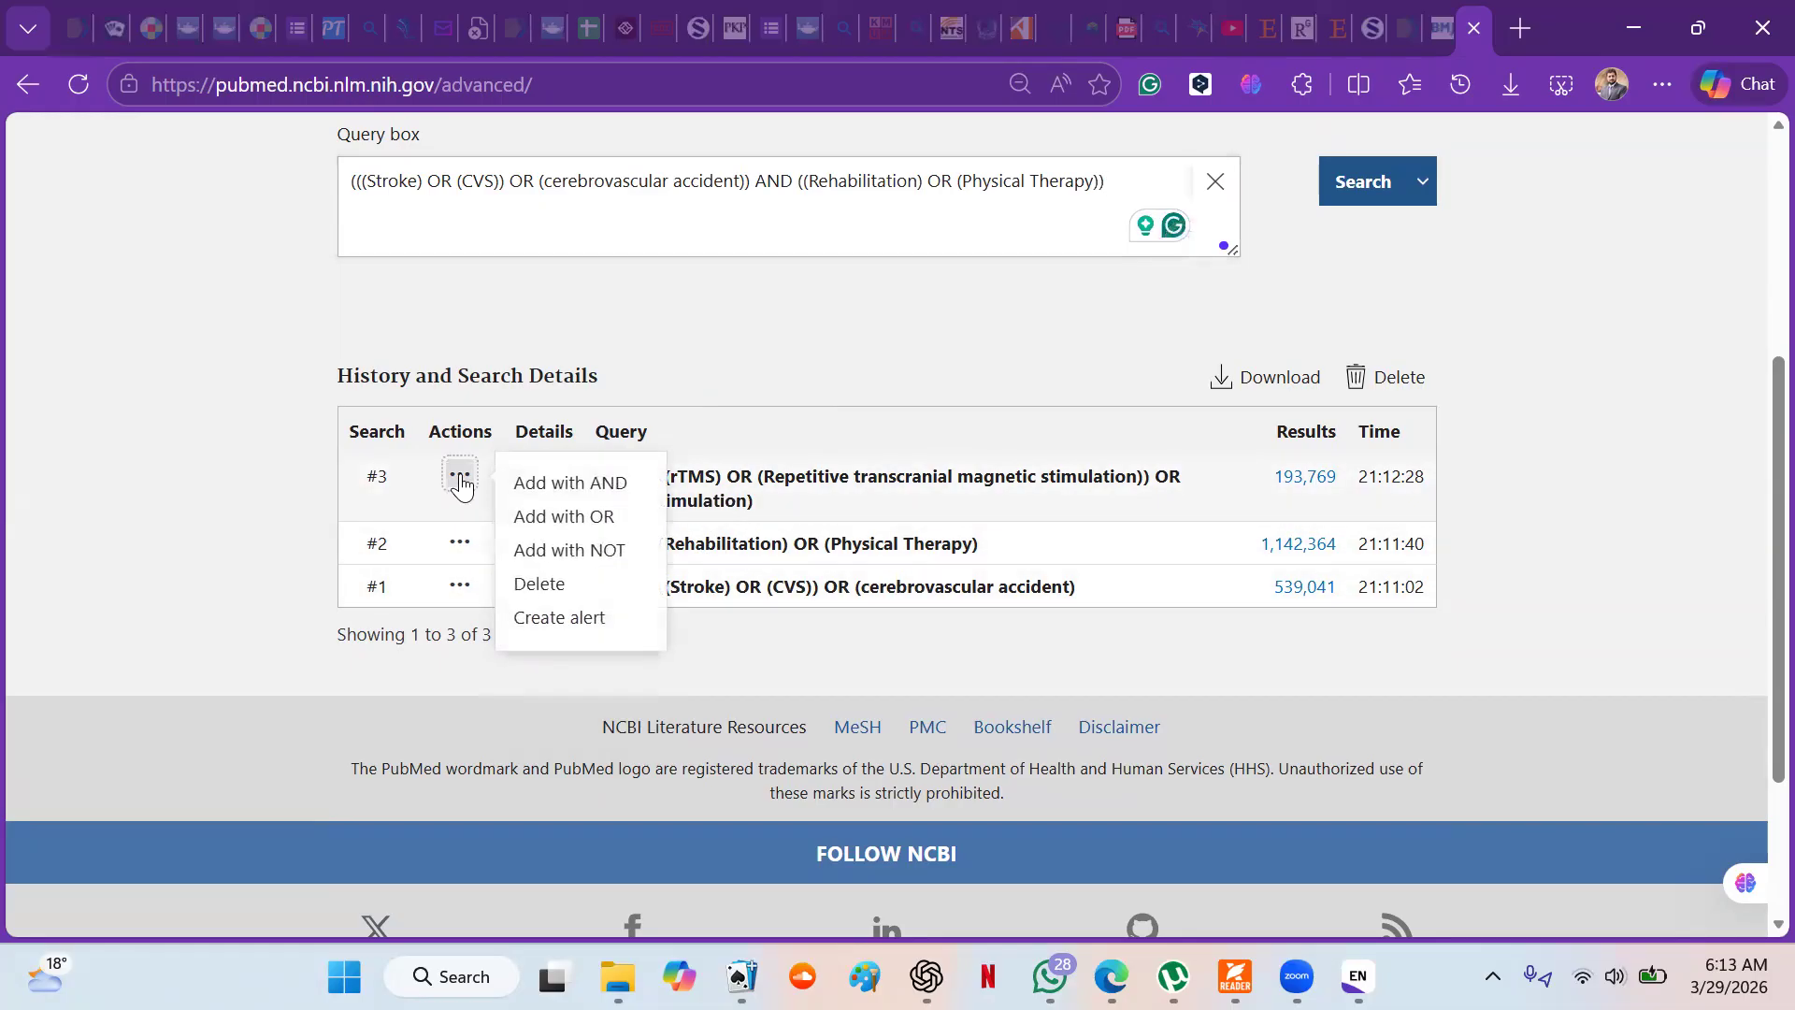
{"action": "left_click", "coordinate": [569, 483]}
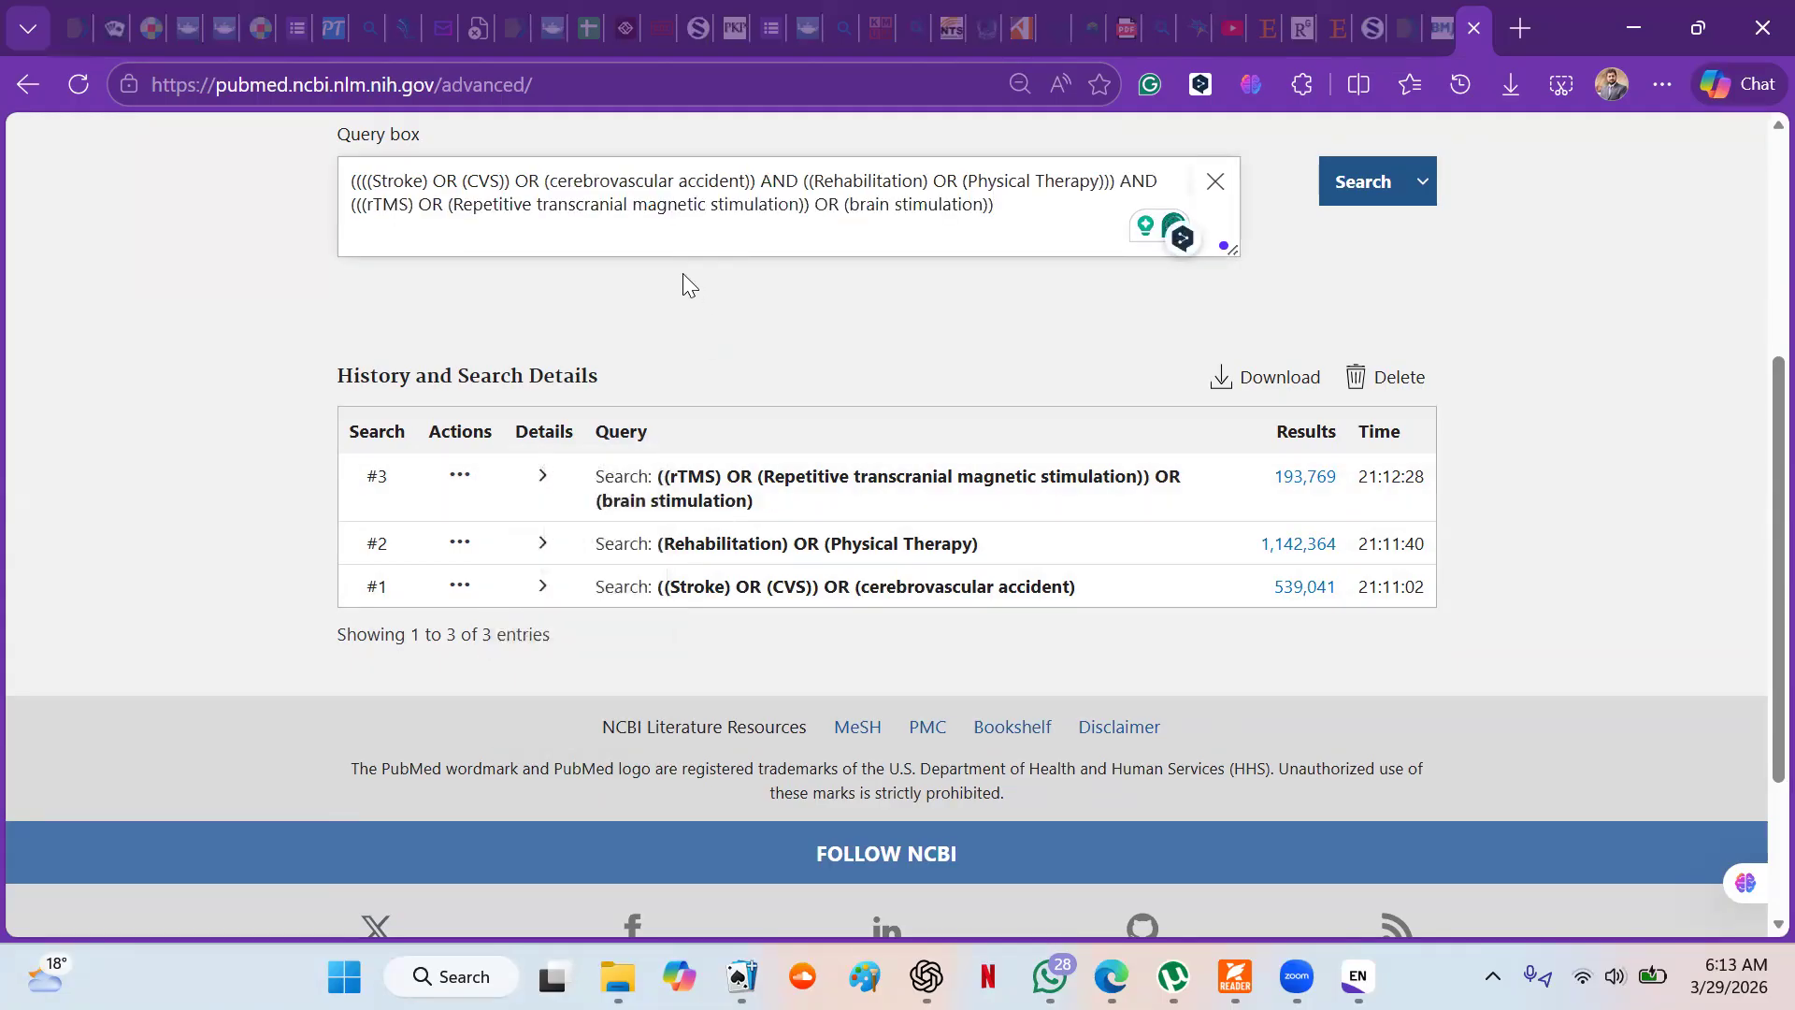
- Review the two AND operators in the combined query and run the search
{"action": "left_click", "coordinate": [833, 247]}
{"action": "scroll", "coordinate": [835, 248], "scroll_direction": "up", "scroll_amount": 1}
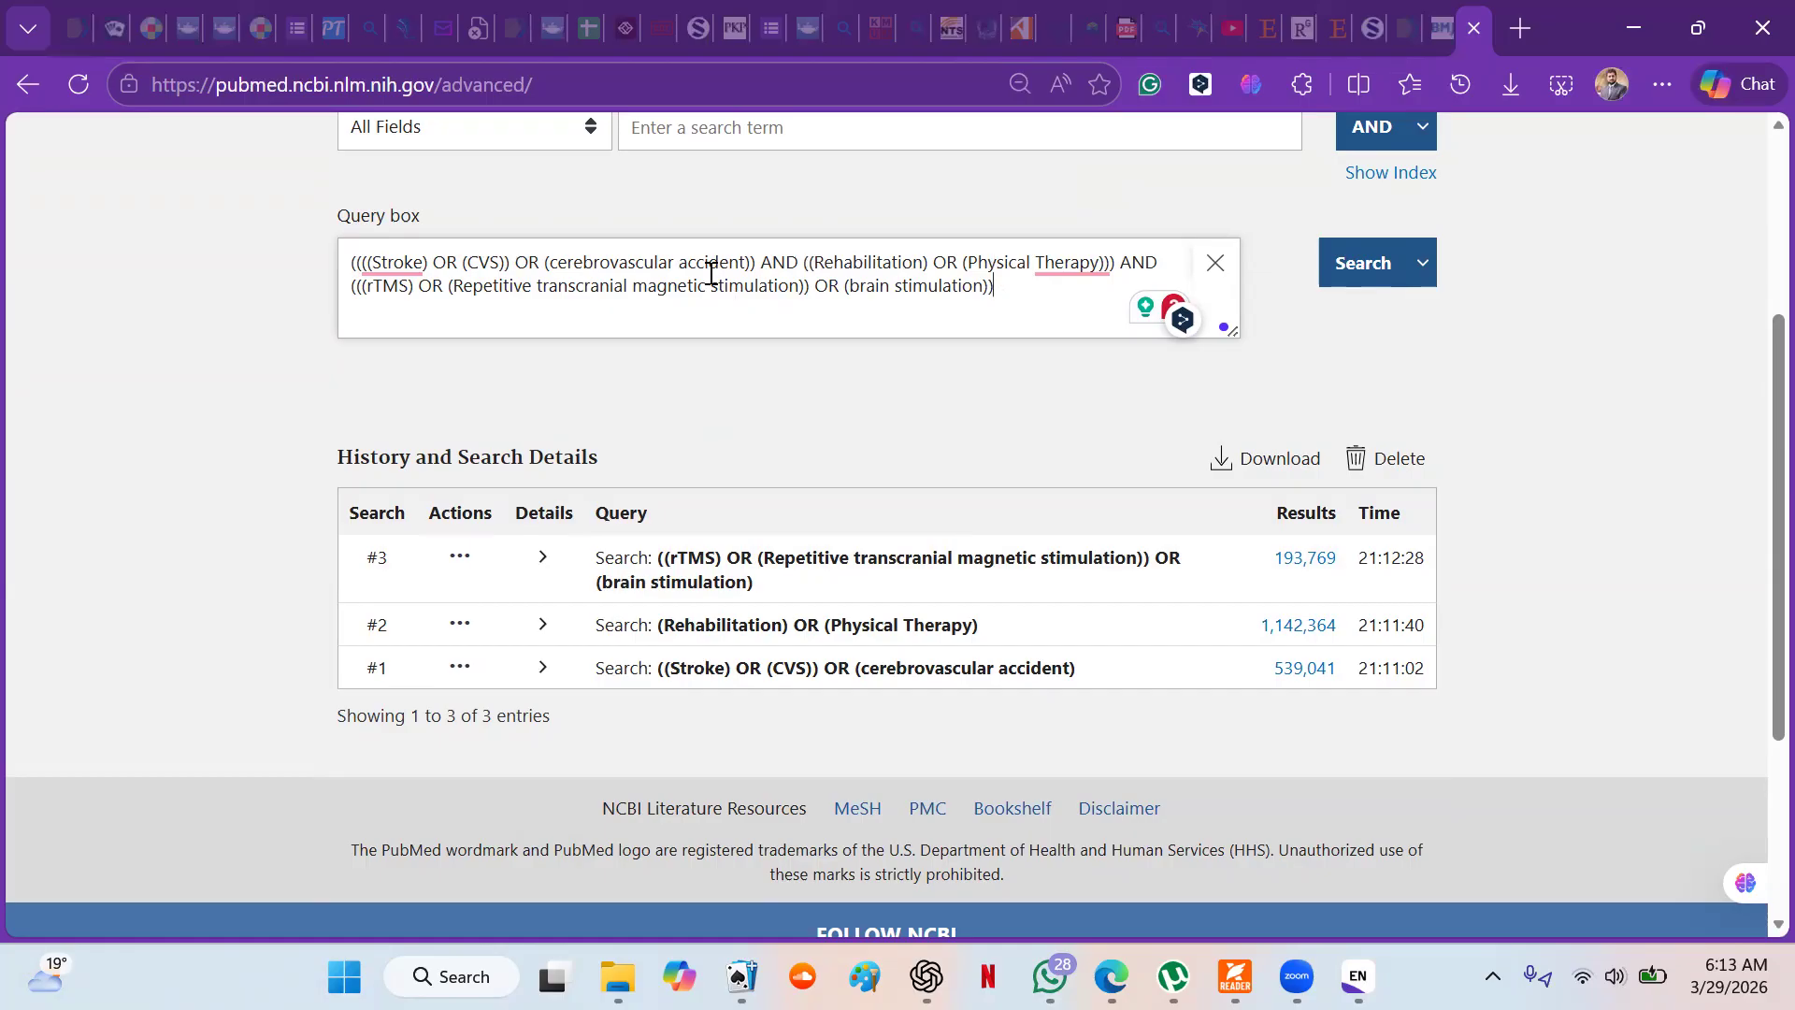
{"action": "double_click", "coordinate": [778, 260]}
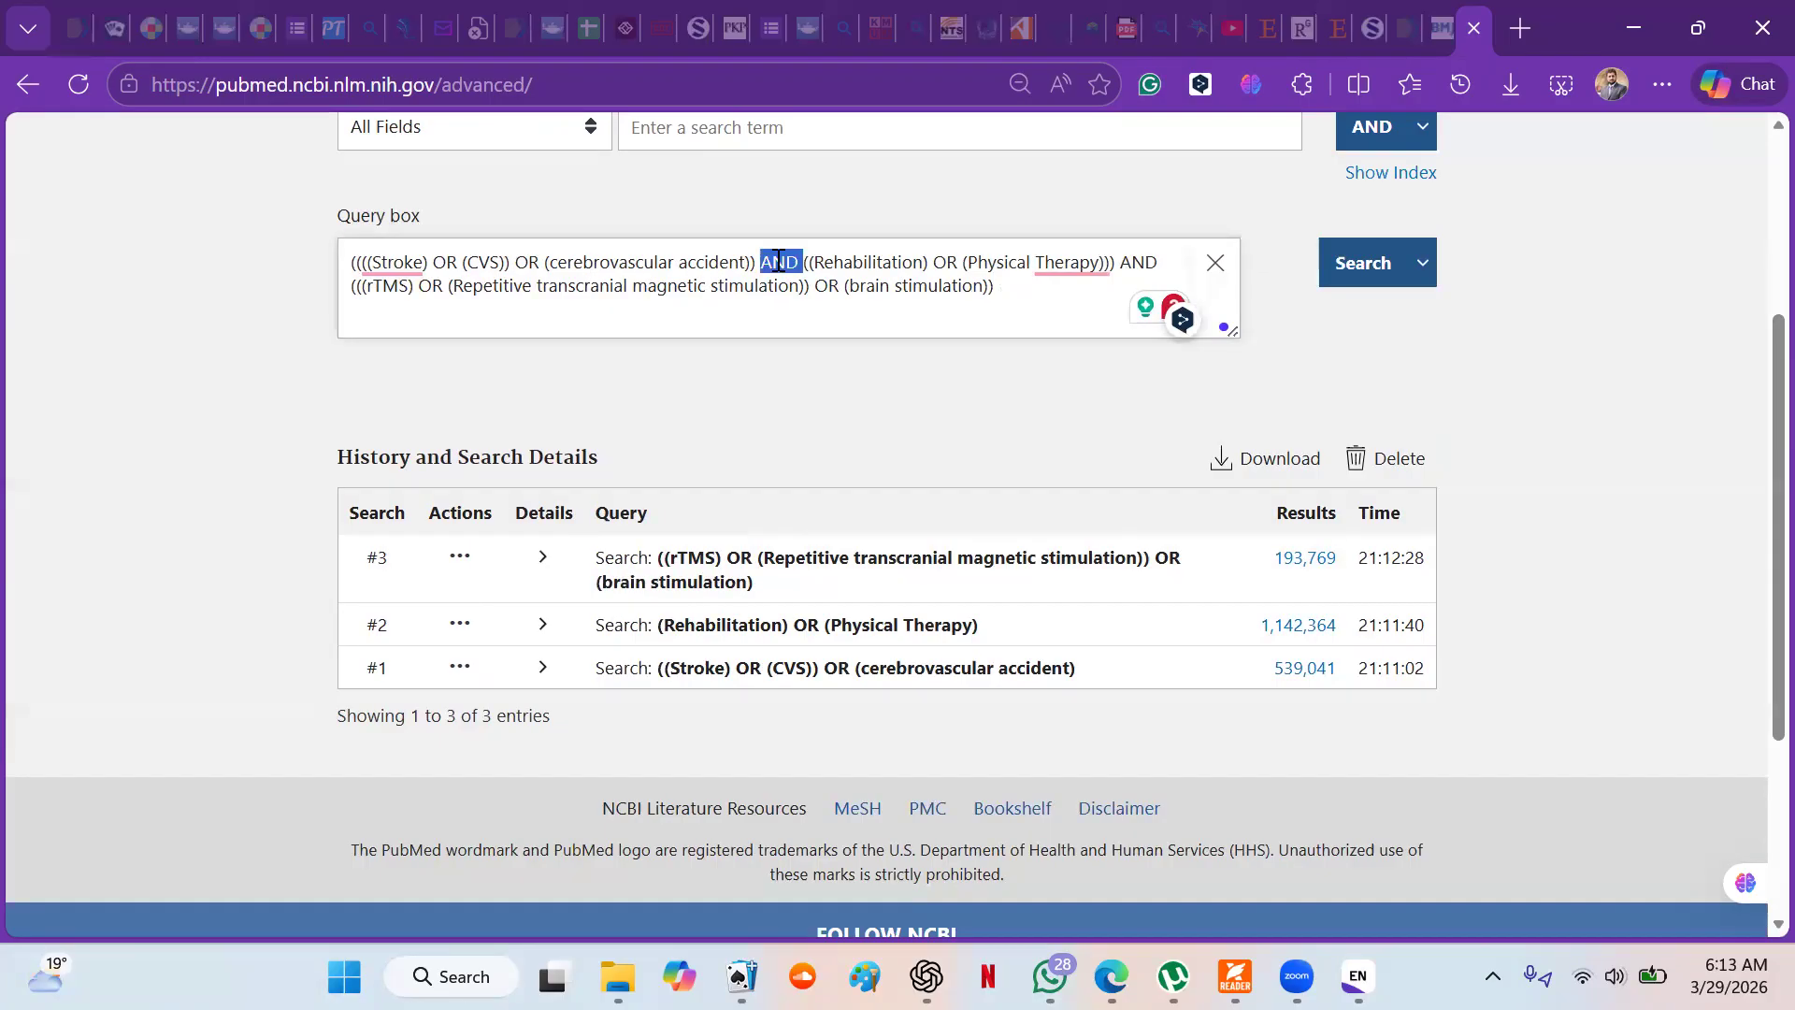
{"action": "double_click", "coordinate": [1150, 260]}
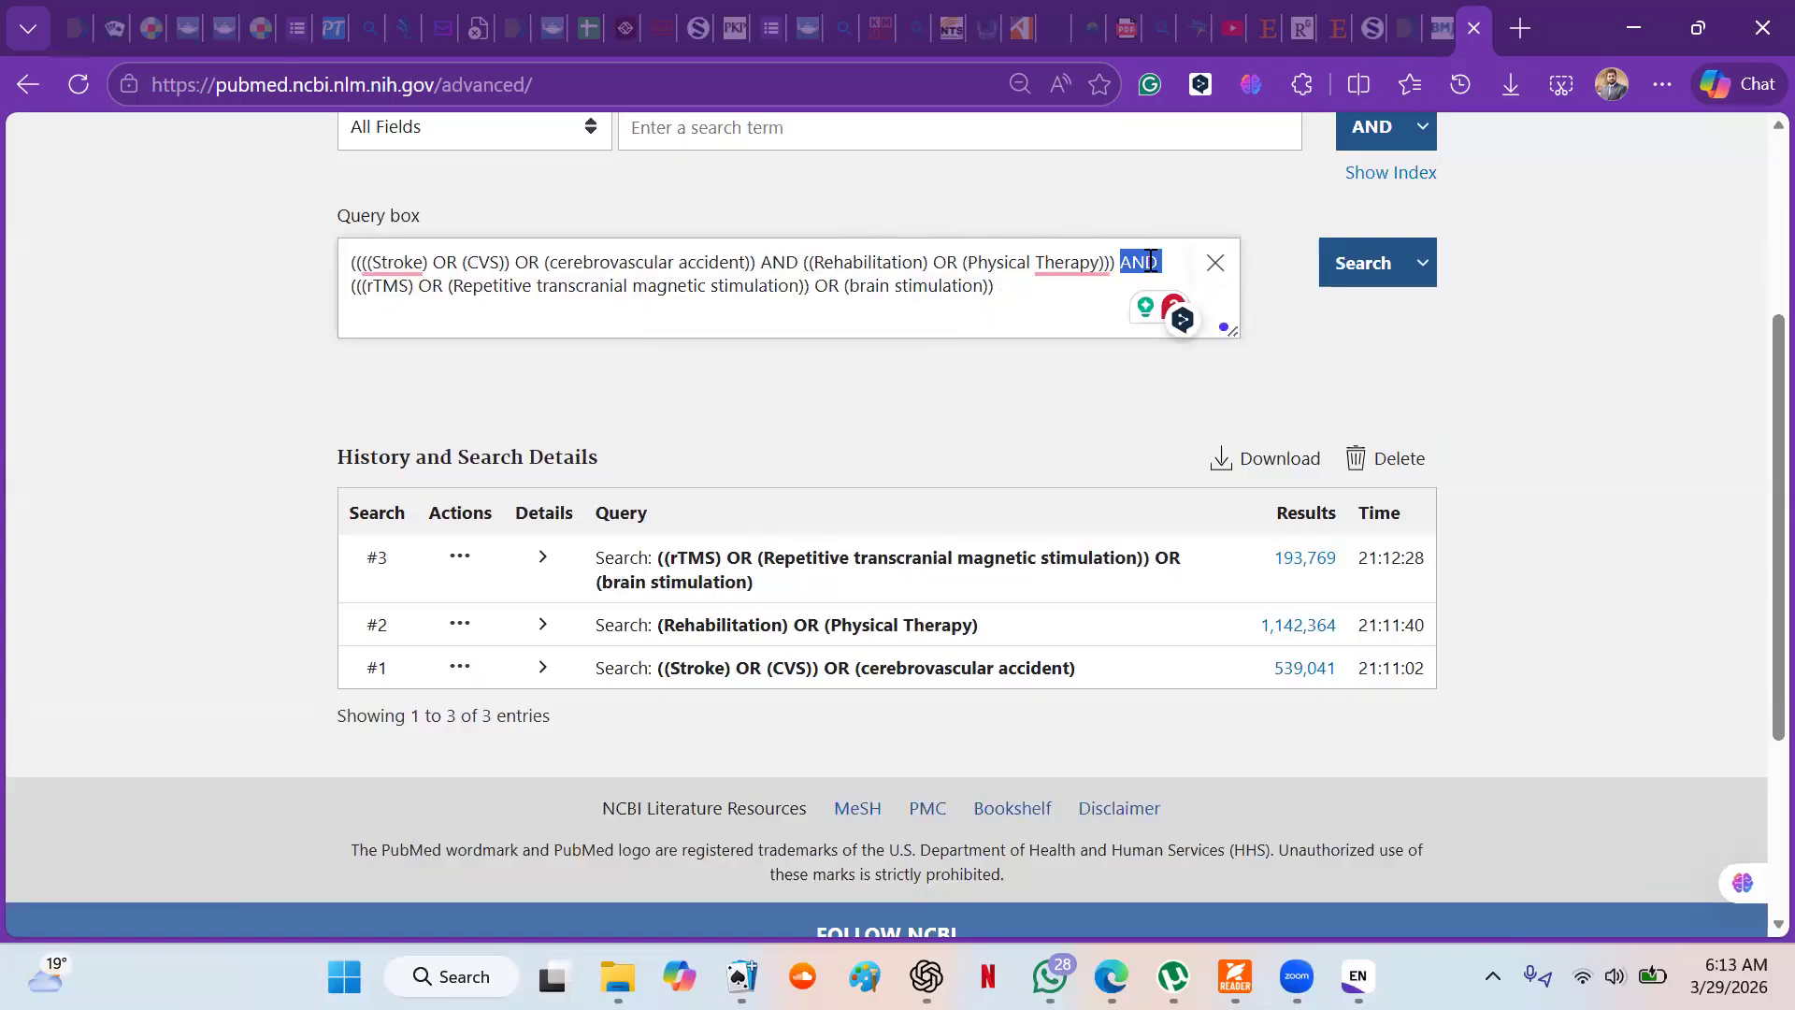
{"action": "left_click", "coordinate": [1365, 265]}
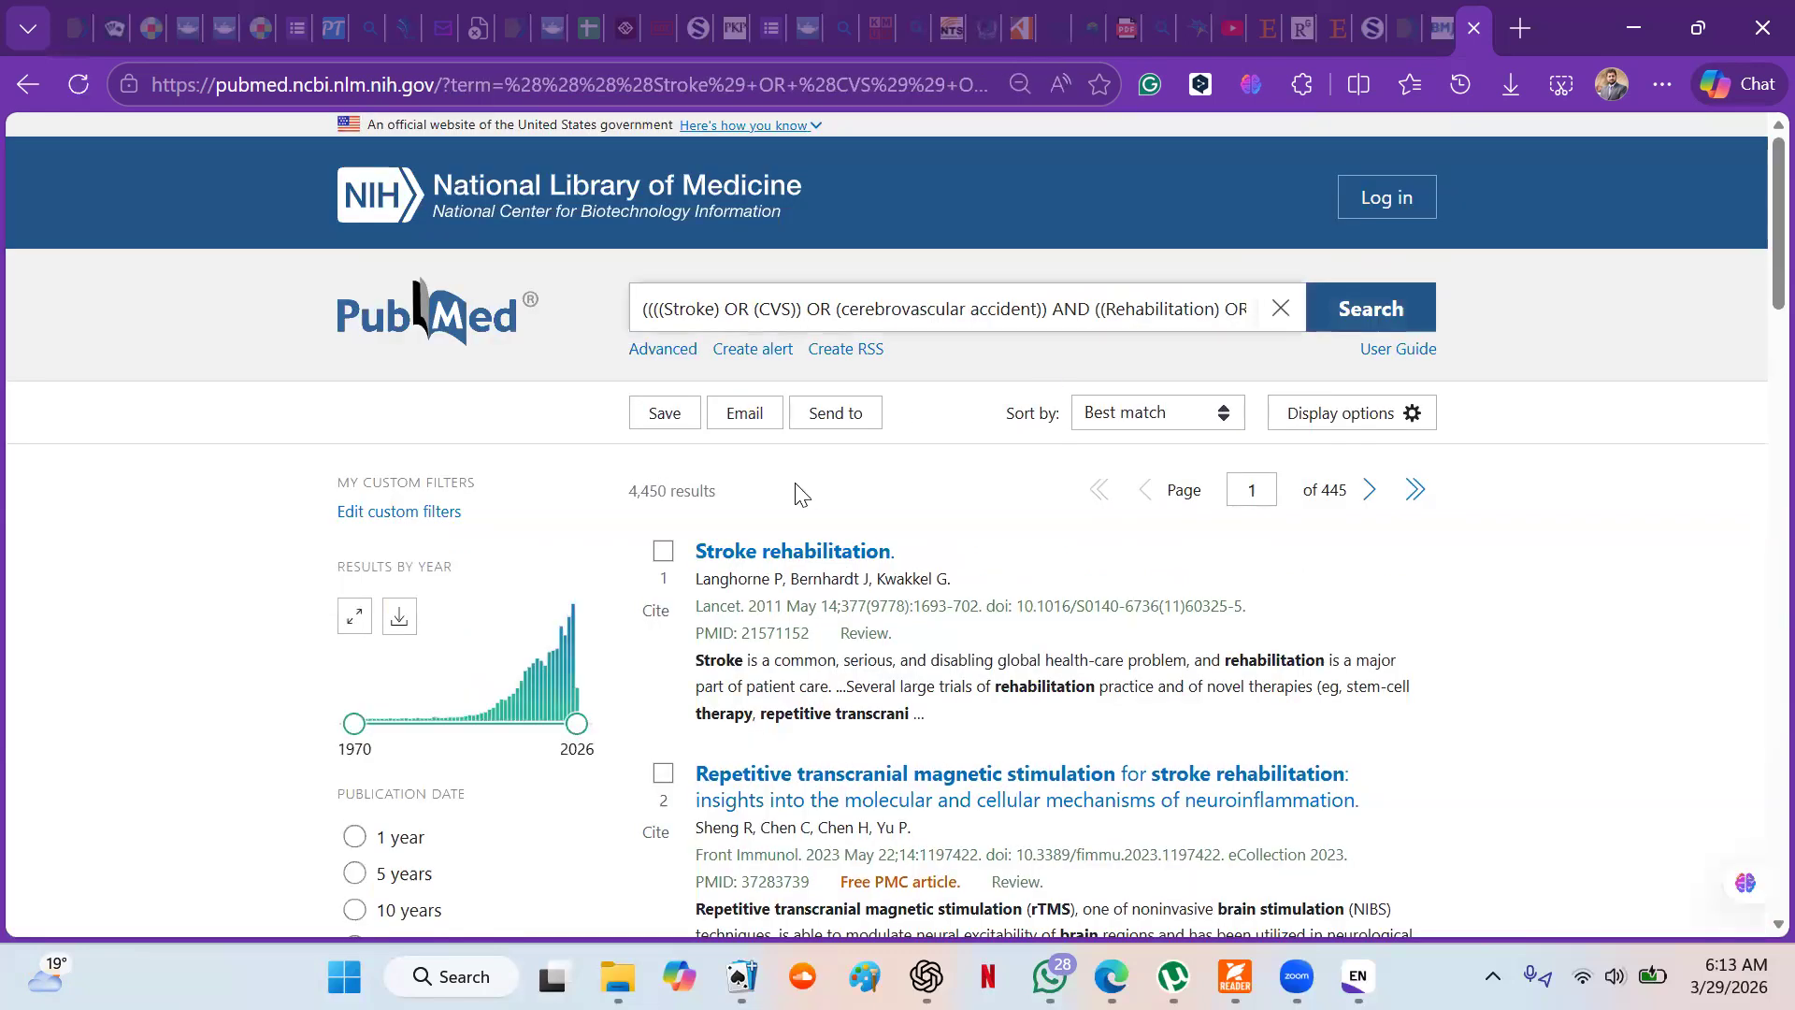
- Limit the search results to the years 2018 to 2026 with the results-by-year timeline
{"action": "scroll", "coordinate": [801, 491], "scroll_direction": "down", "scroll_amount": 1}
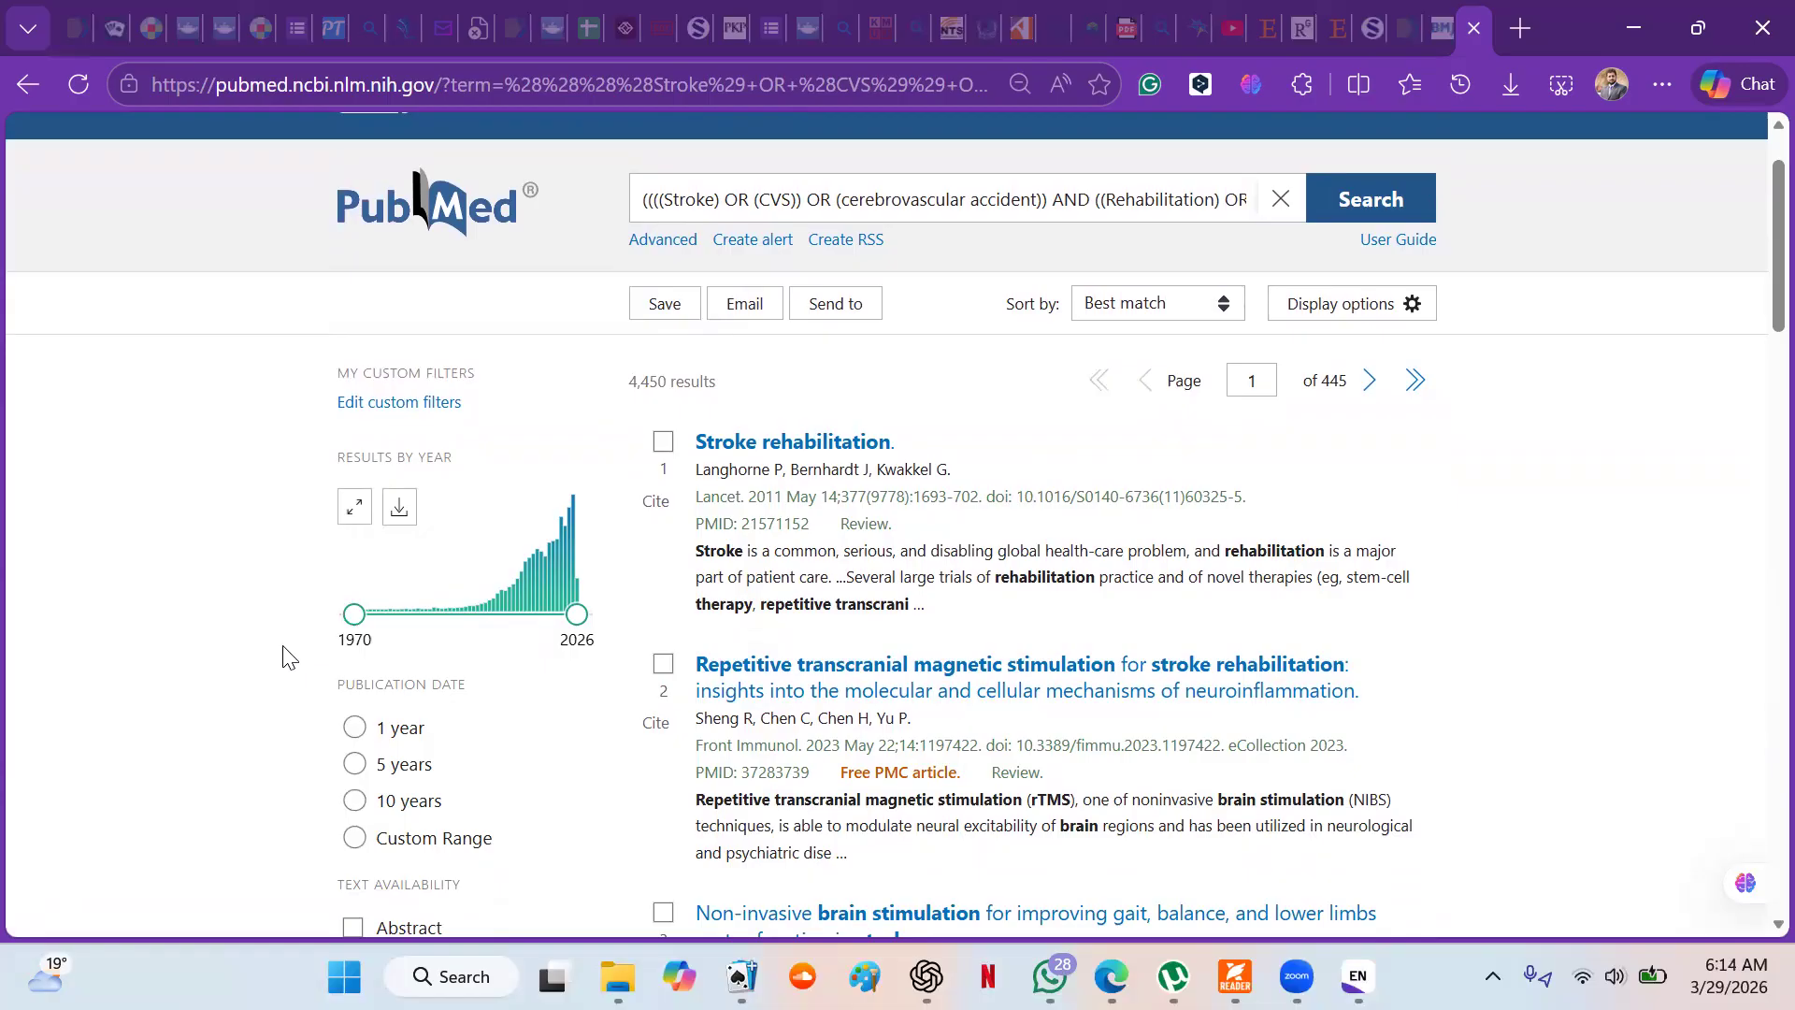
{"action": "scroll", "coordinate": [292, 658], "scroll_direction": "down", "scroll_amount": 1}
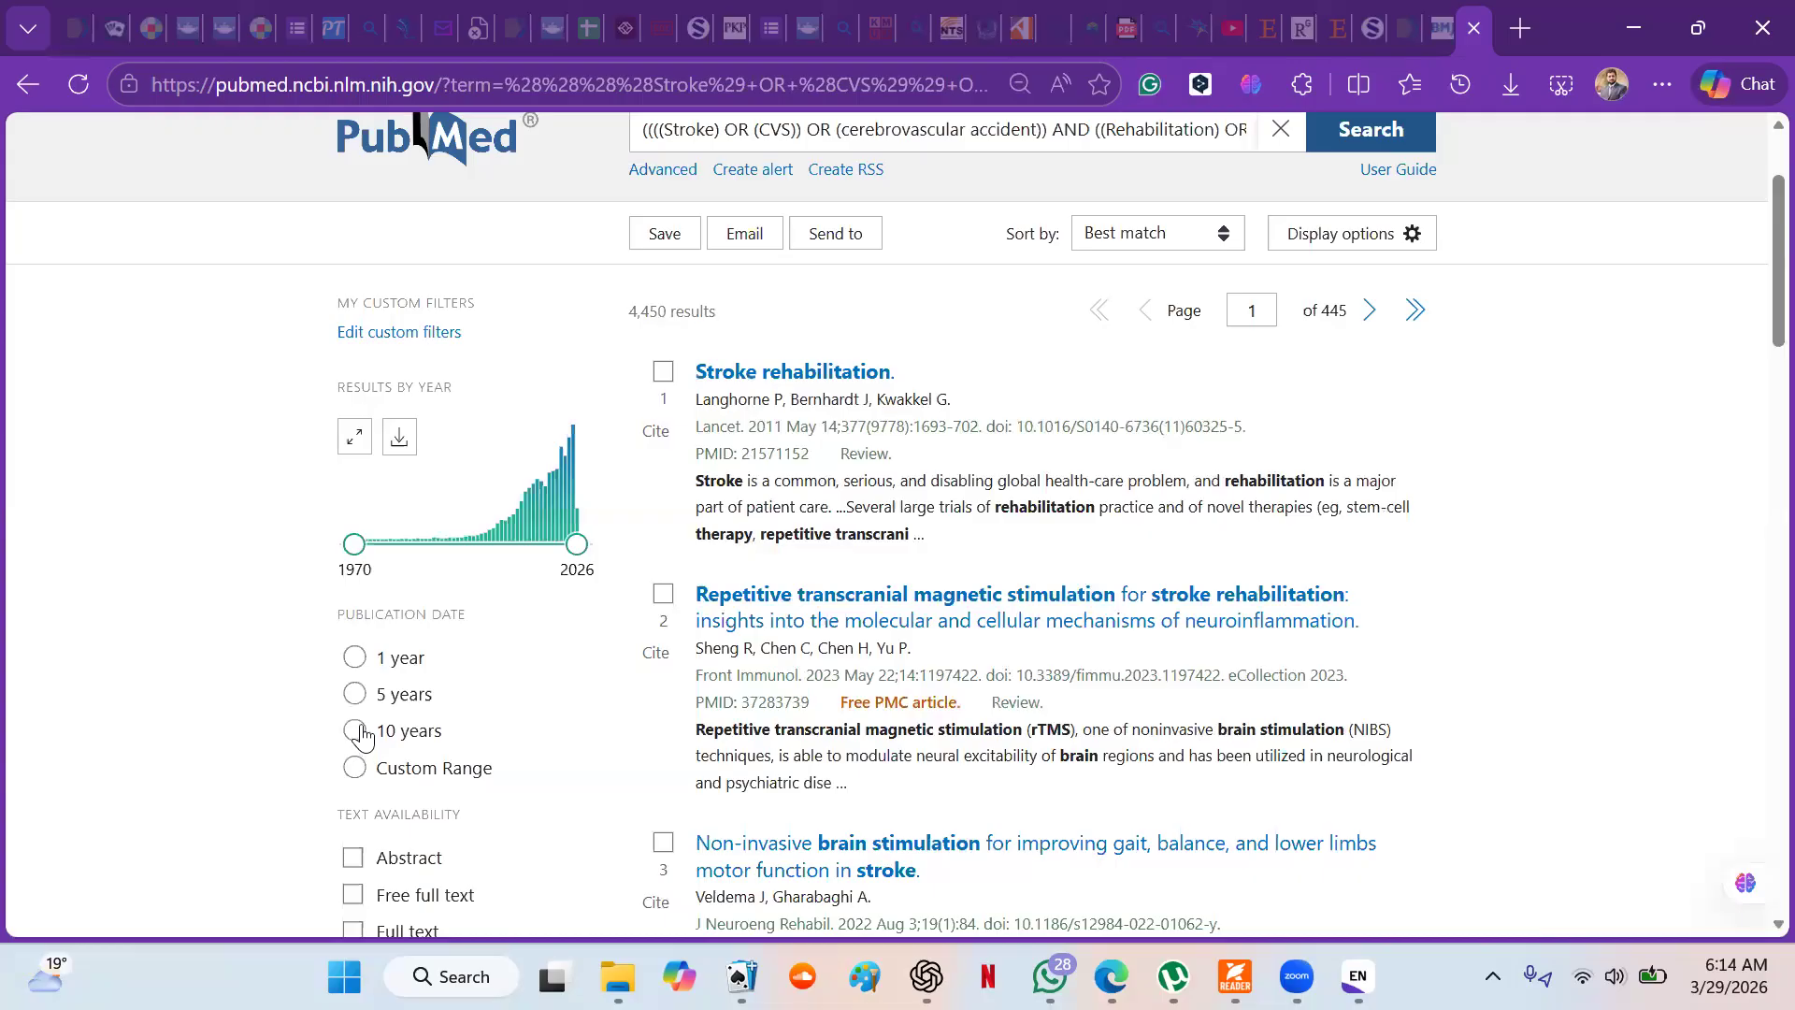
{"action": "left_click_drag", "start_coordinate": [351, 543], "coordinate": [480, 538]}
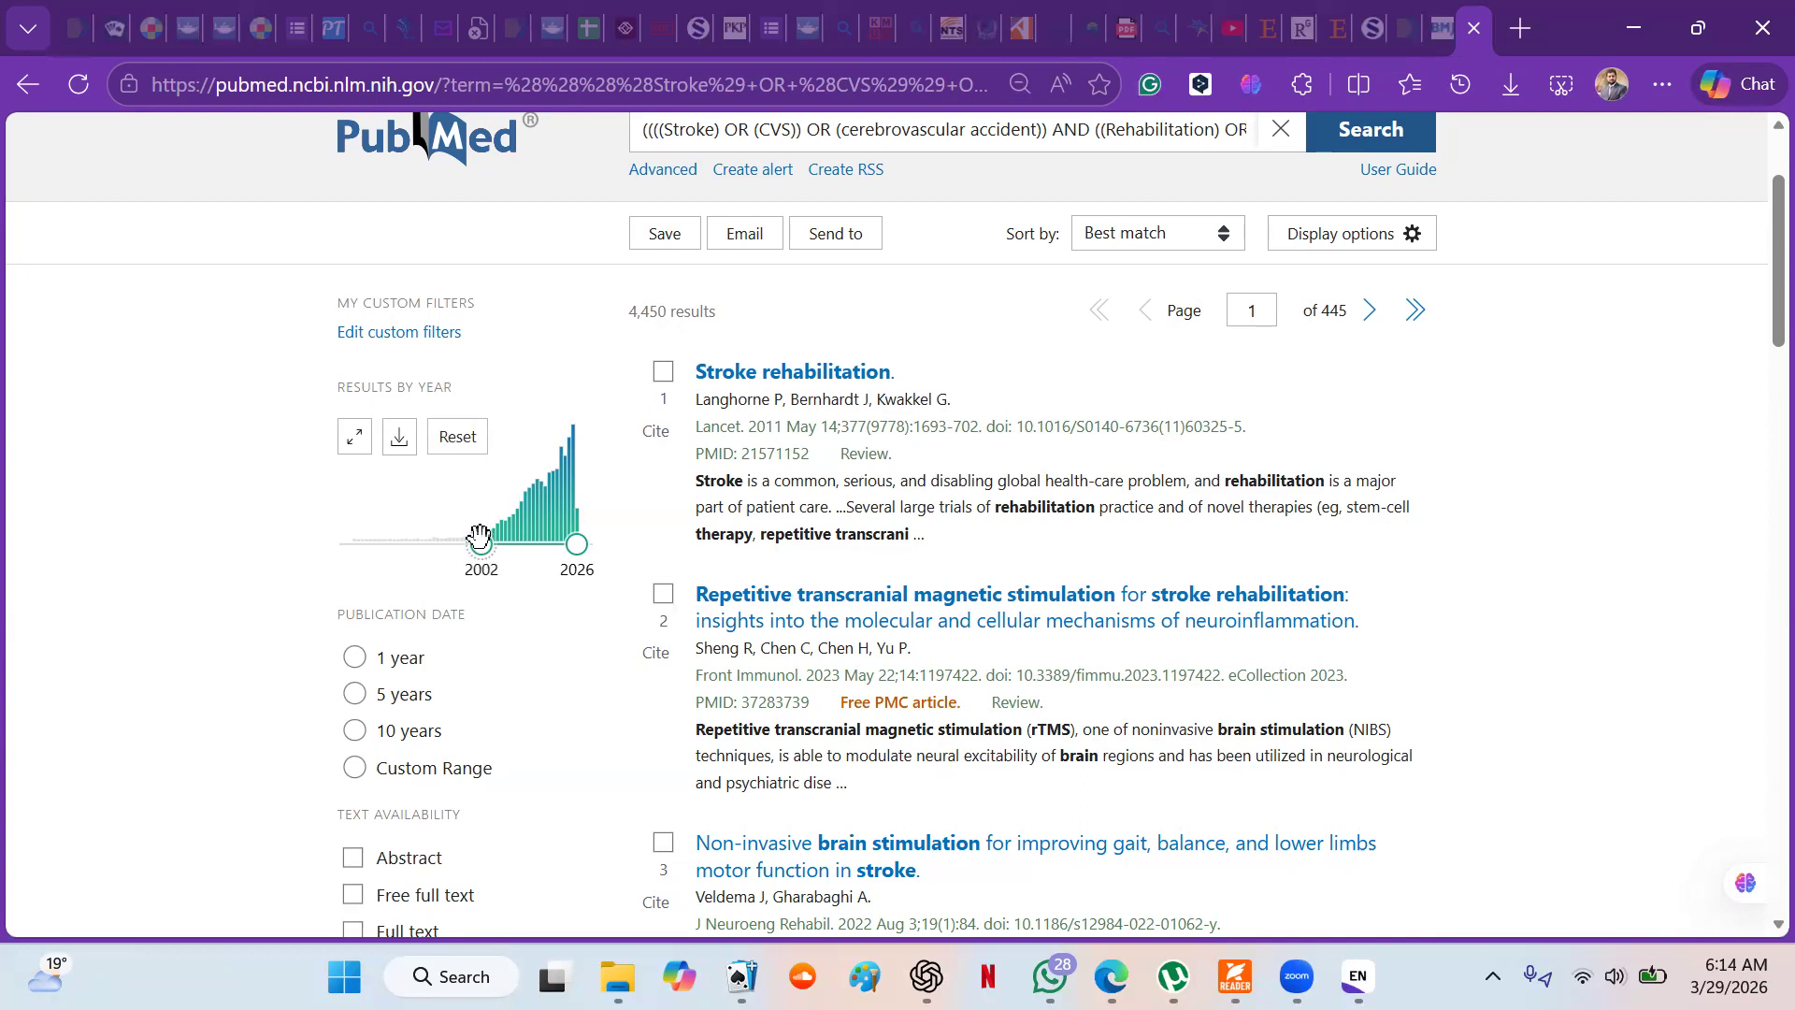
{"action": "left_click_drag", "start_coordinate": [480, 537], "coordinate": [544, 539]}
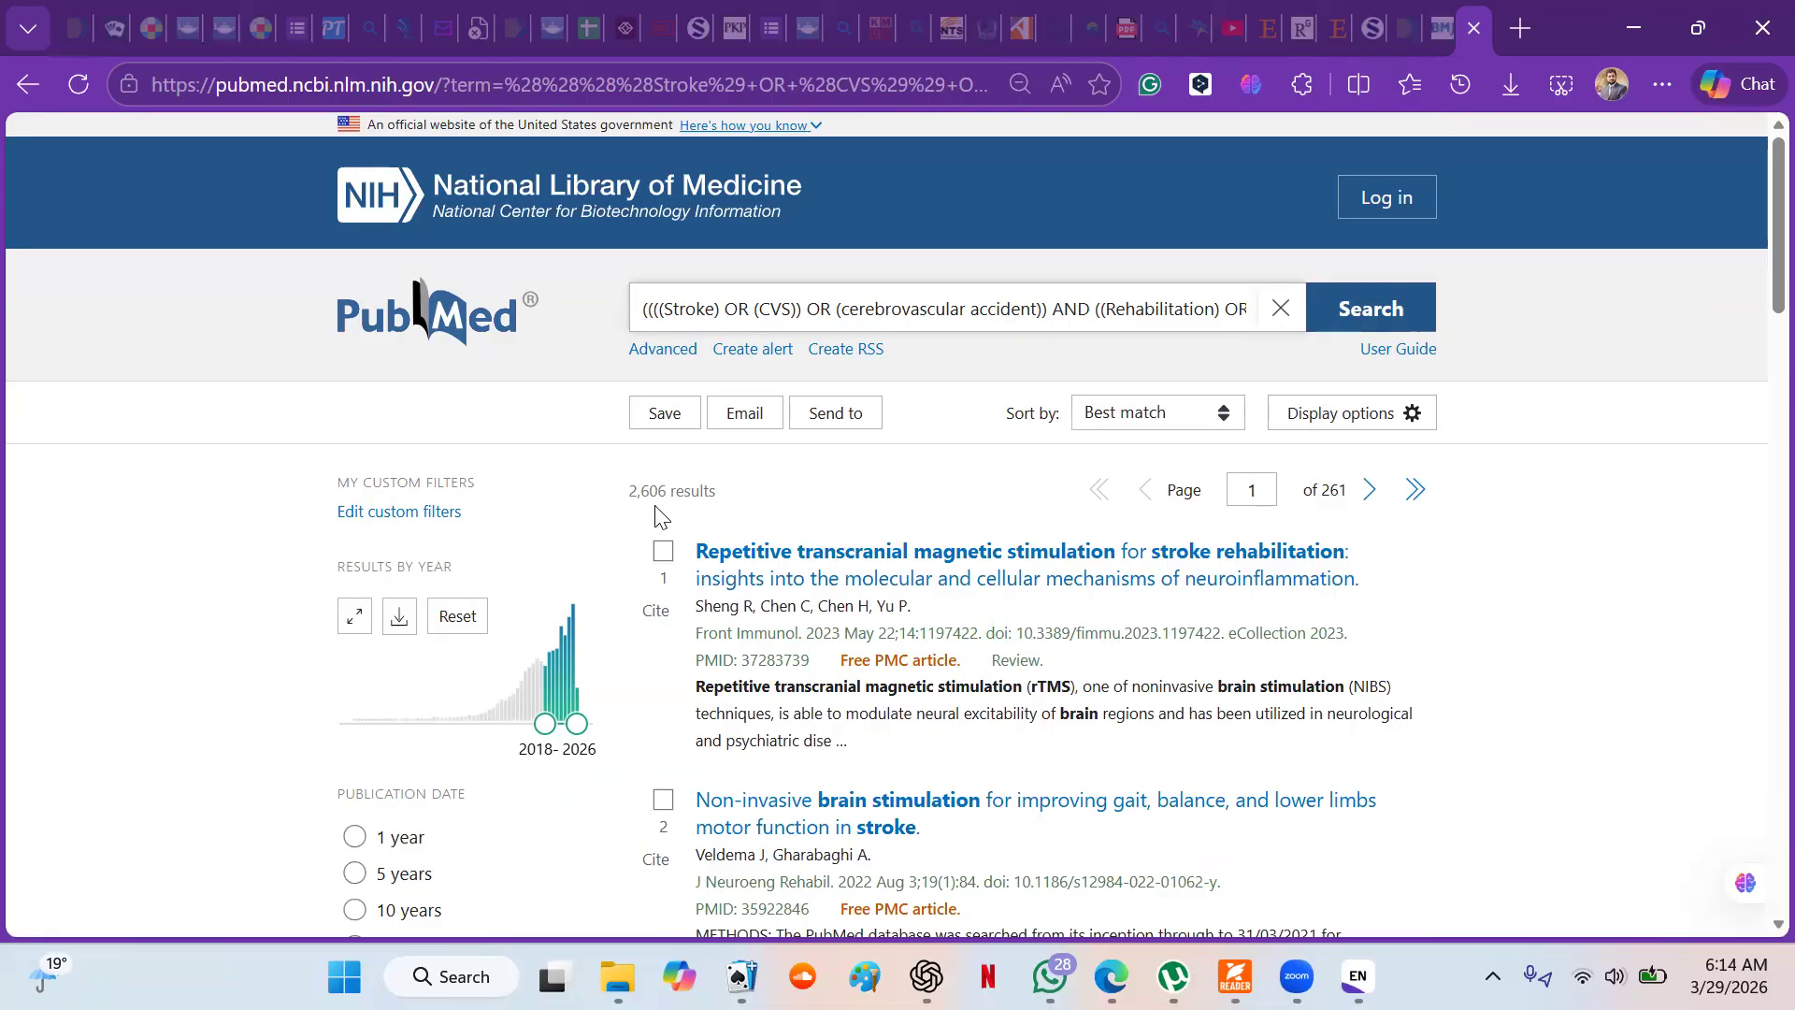
- Filter the results by article type Randomized Controlled Trial and text availability Full text
{"action": "scroll", "coordinate": [793, 498], "scroll_direction": "down", "scroll_amount": 4}
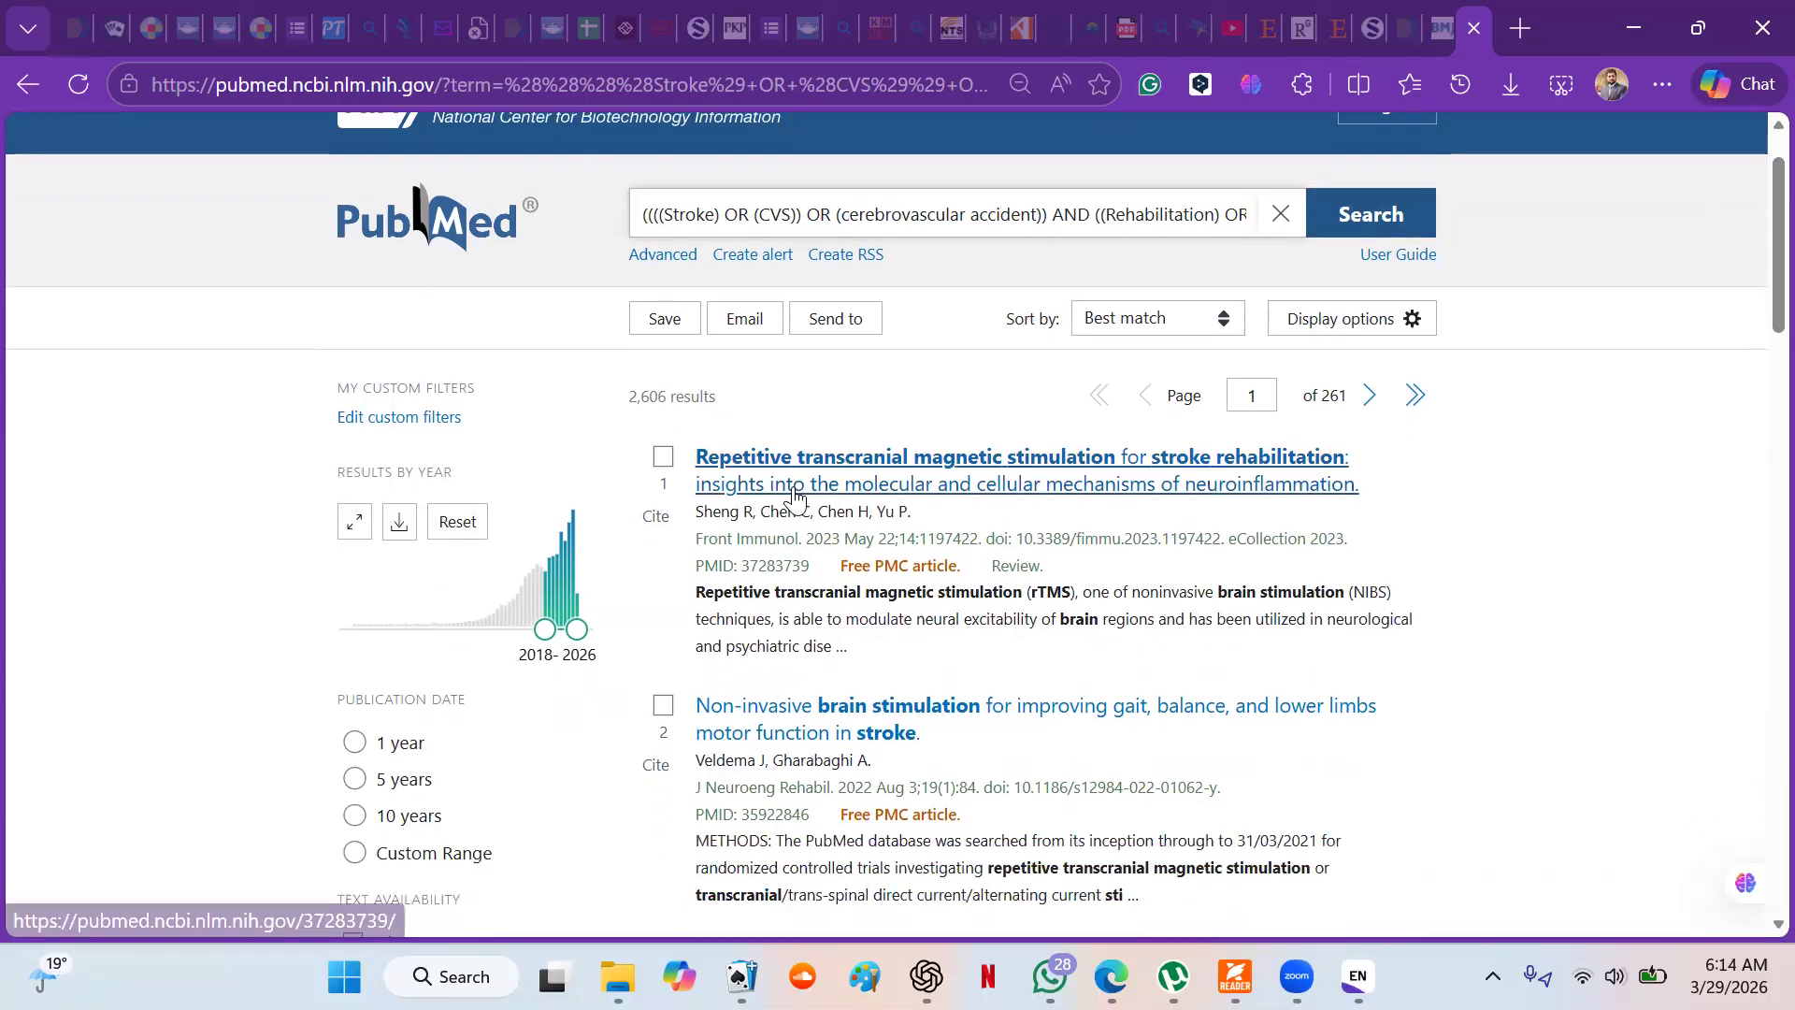
{"action": "scroll", "coordinate": [625, 536], "scroll_direction": "down", "scroll_amount": 3}
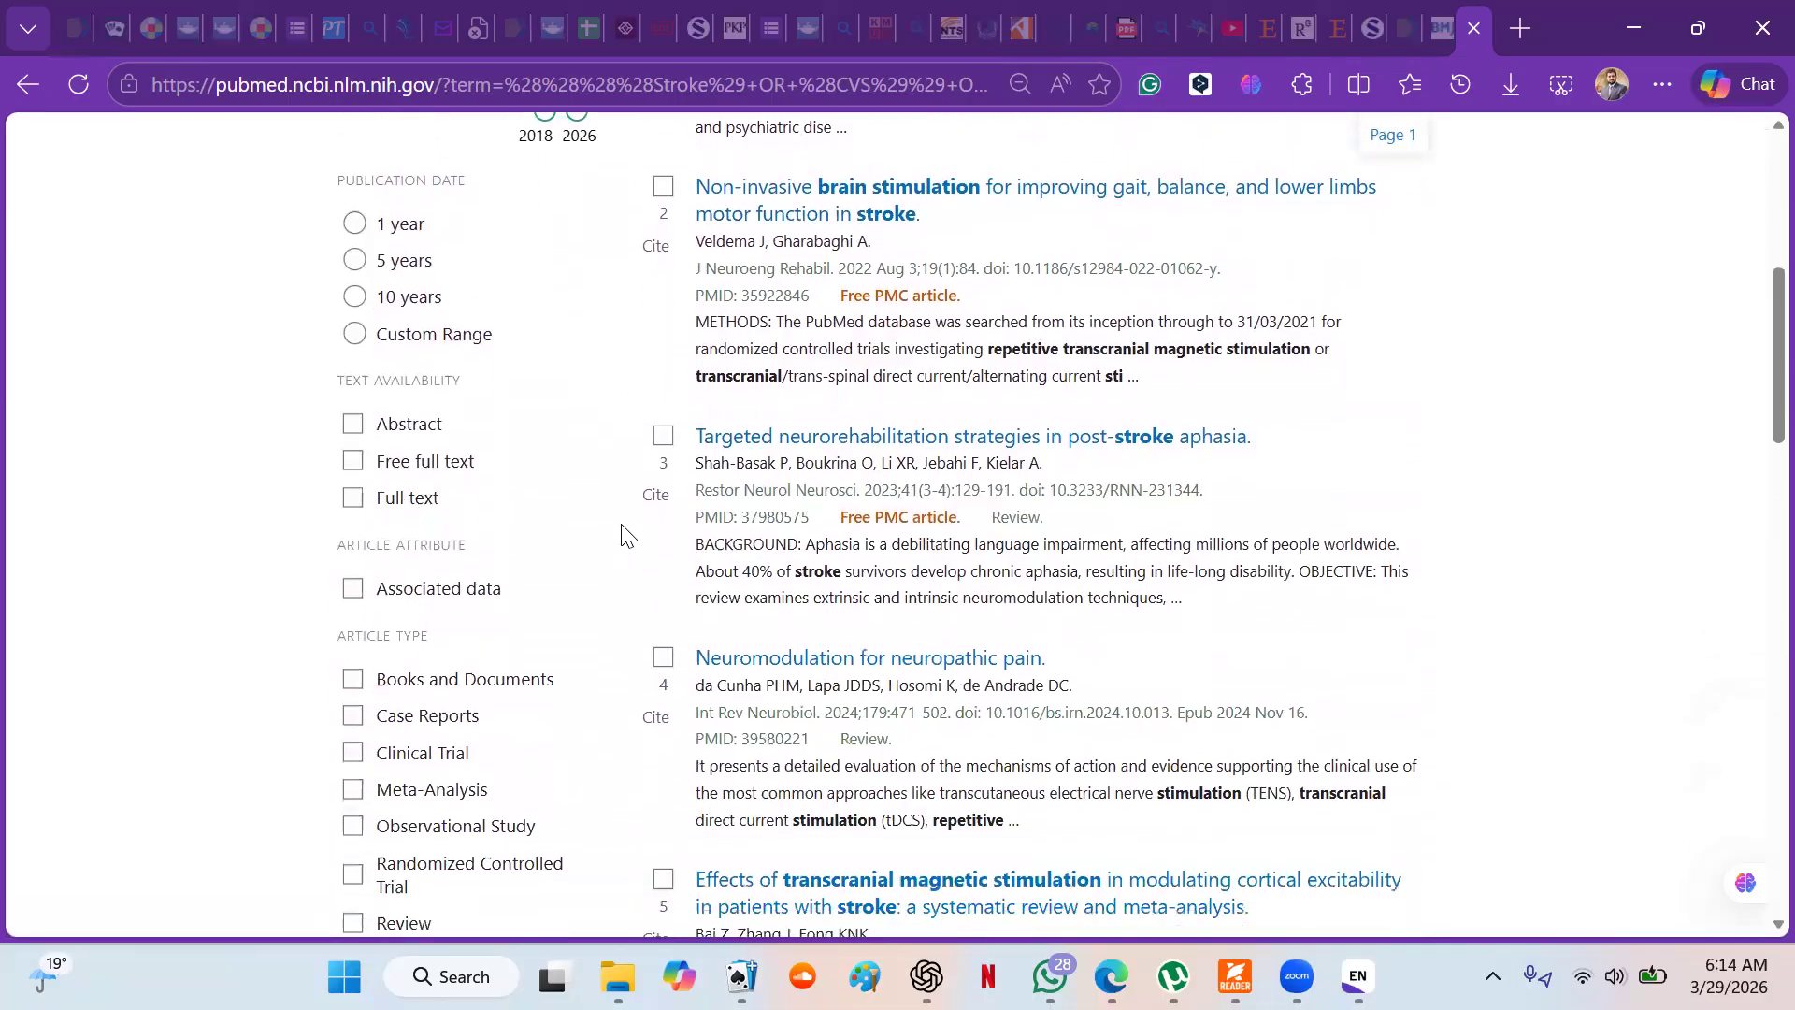
{"action": "scroll", "coordinate": [625, 535], "scroll_direction": "down", "scroll_amount": 1}
{"action": "scroll", "coordinate": [624, 536], "scroll_direction": "down", "scroll_amount": 1}
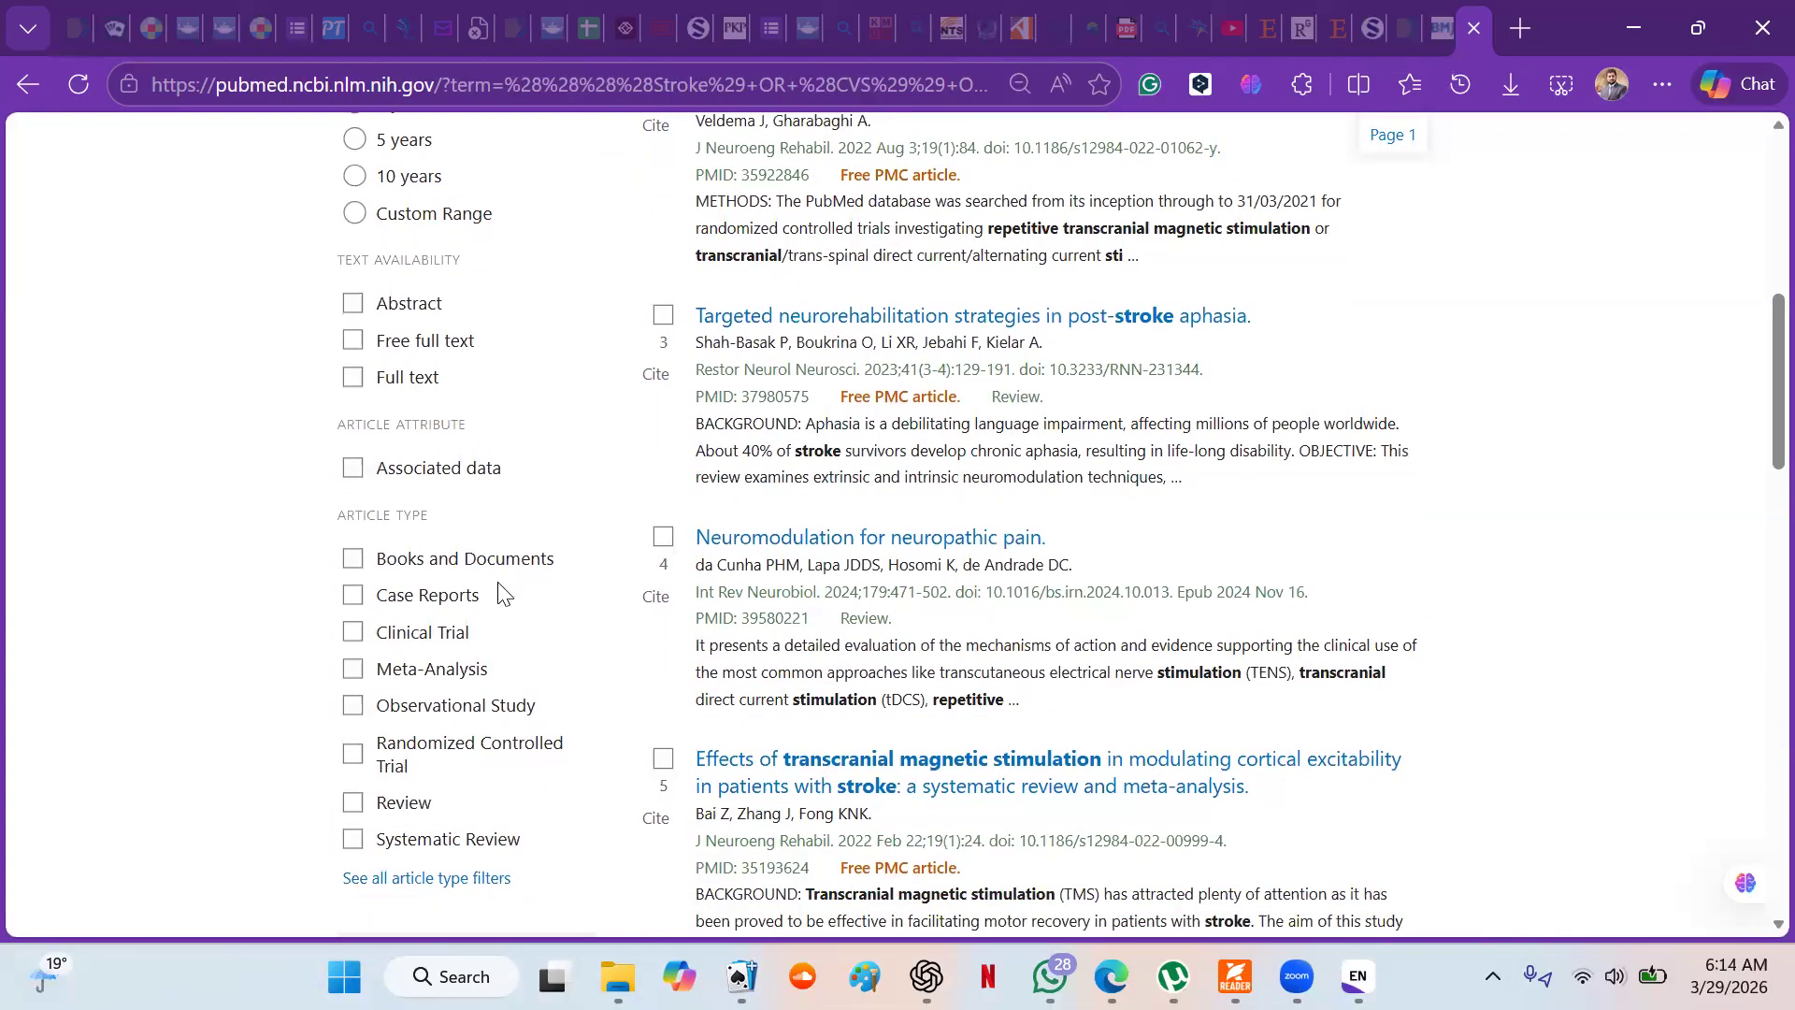
{"action": "scroll", "coordinate": [529, 654], "scroll_direction": "down", "scroll_amount": 1}
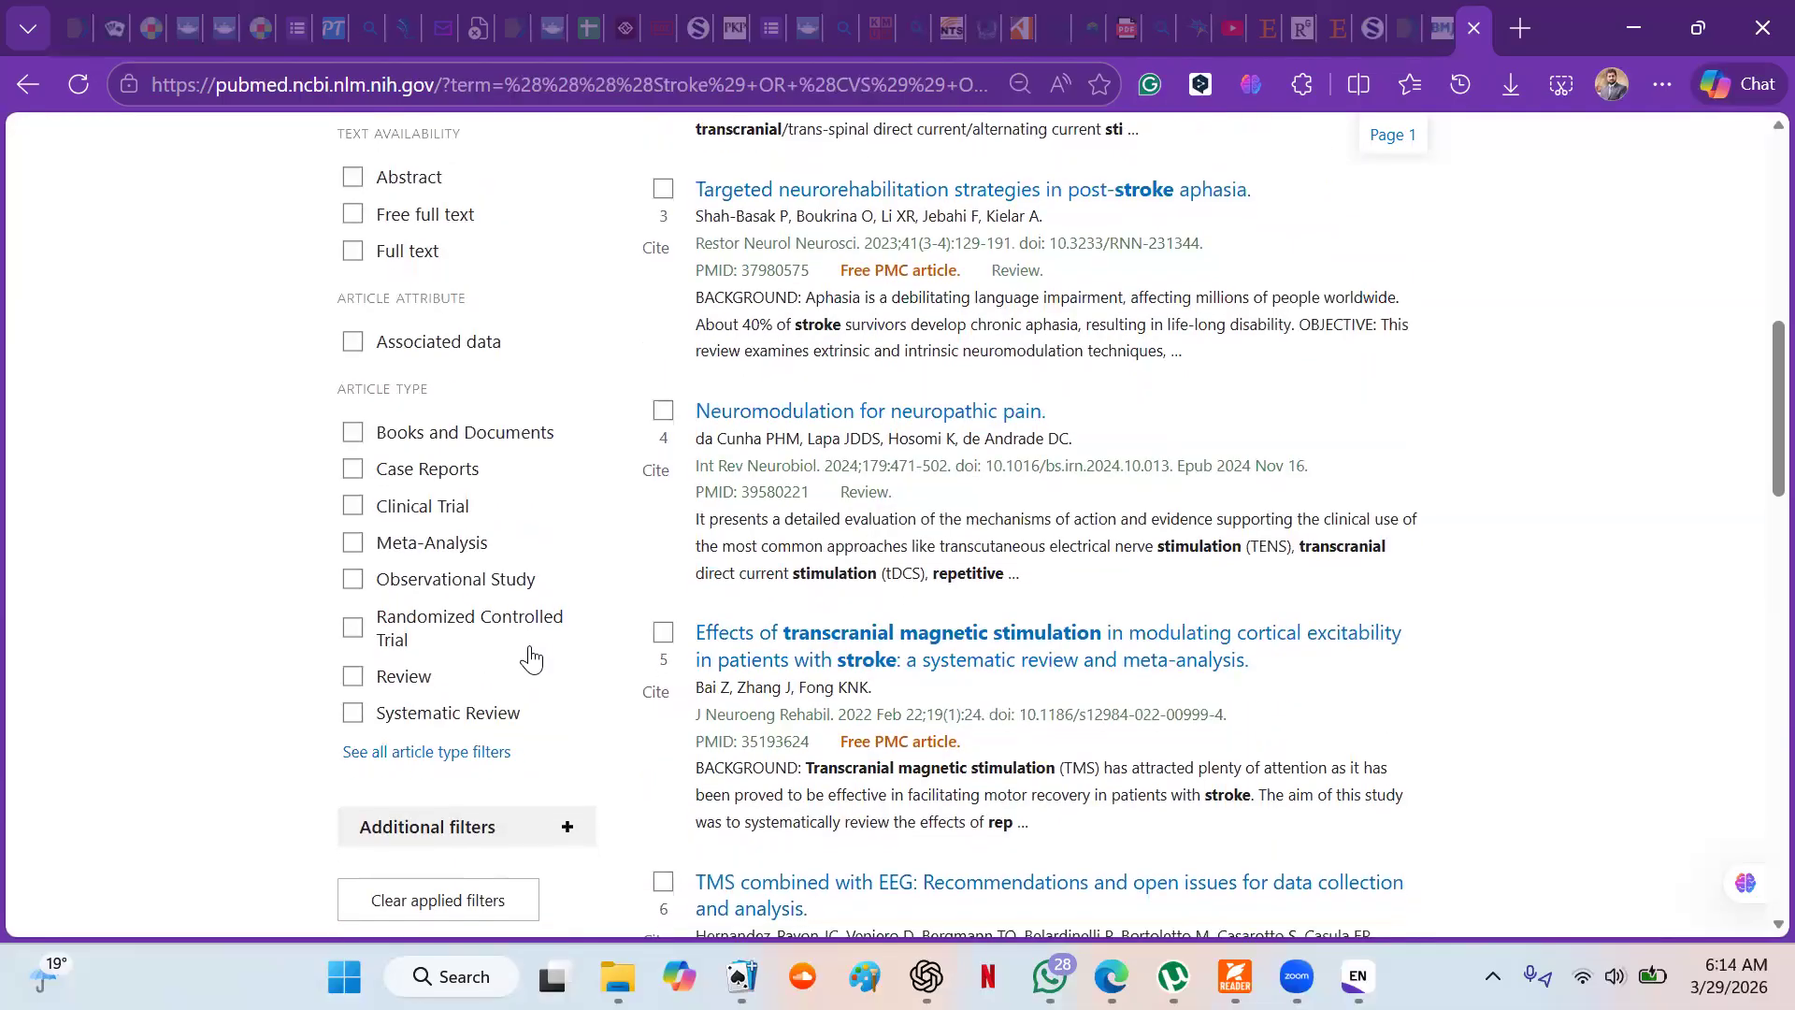
{"action": "left_click", "coordinate": [353, 627]}
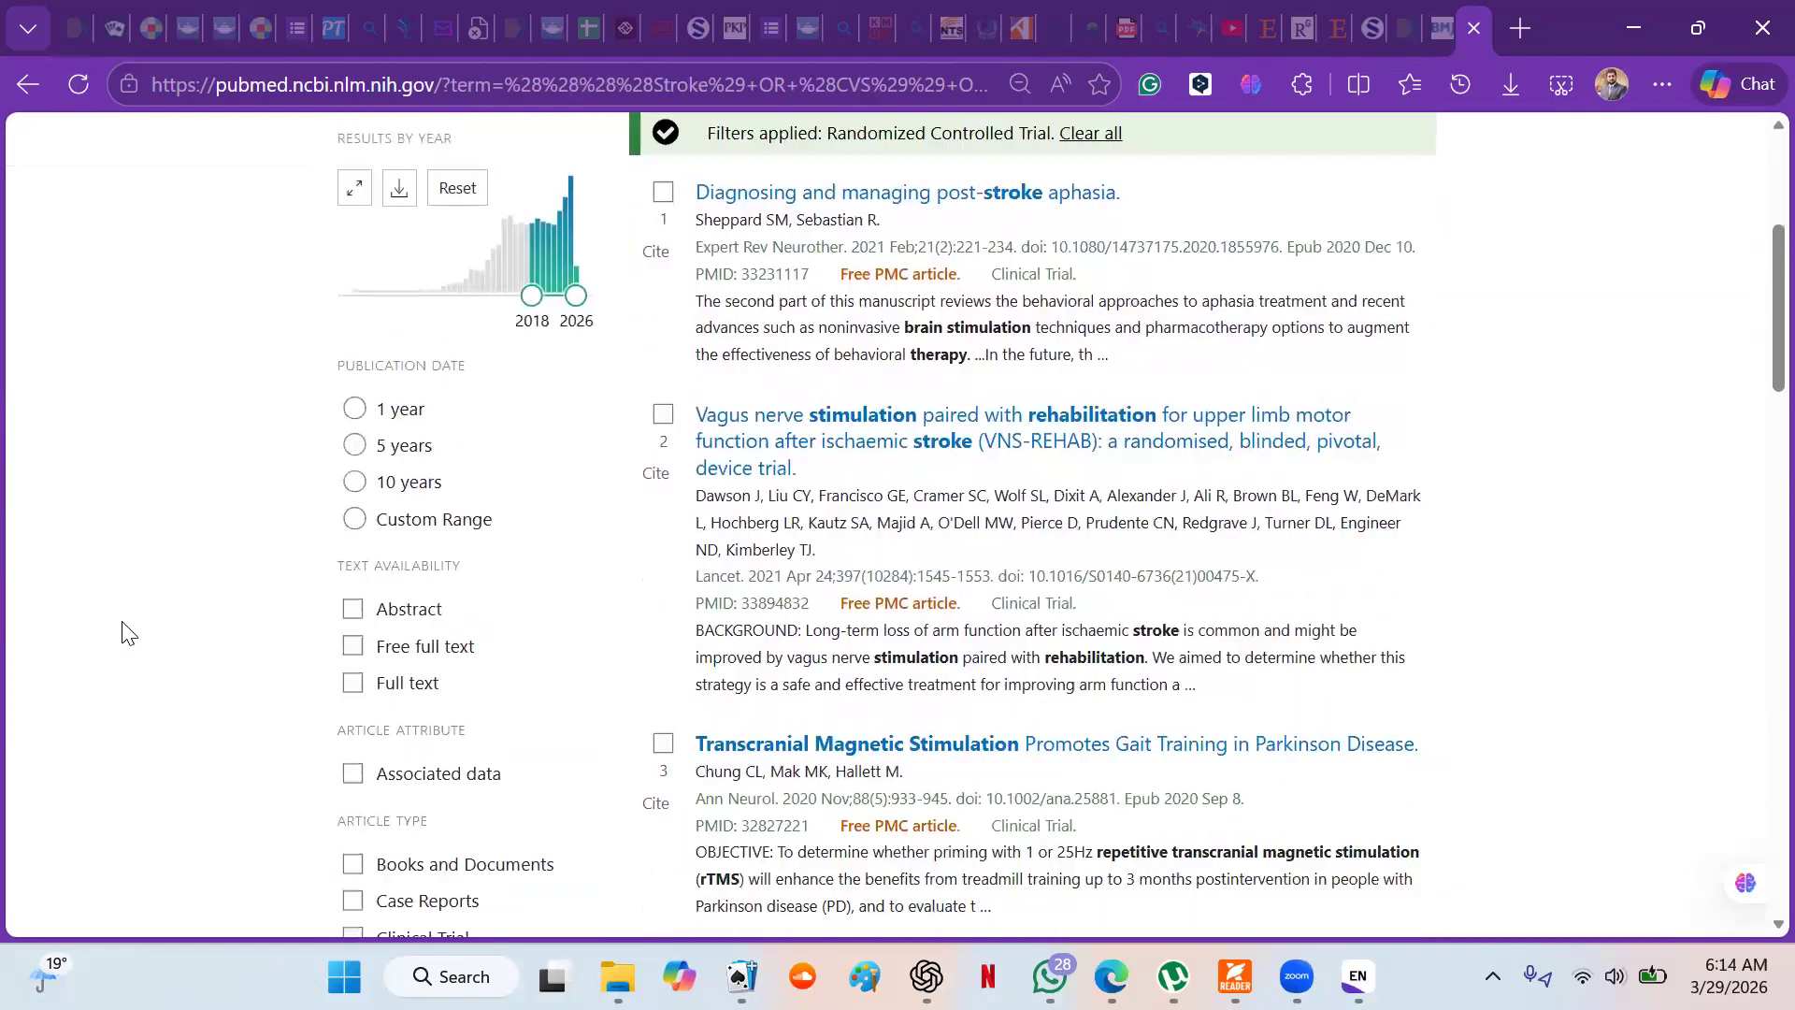
{"action": "left_click", "coordinate": [354, 596]}
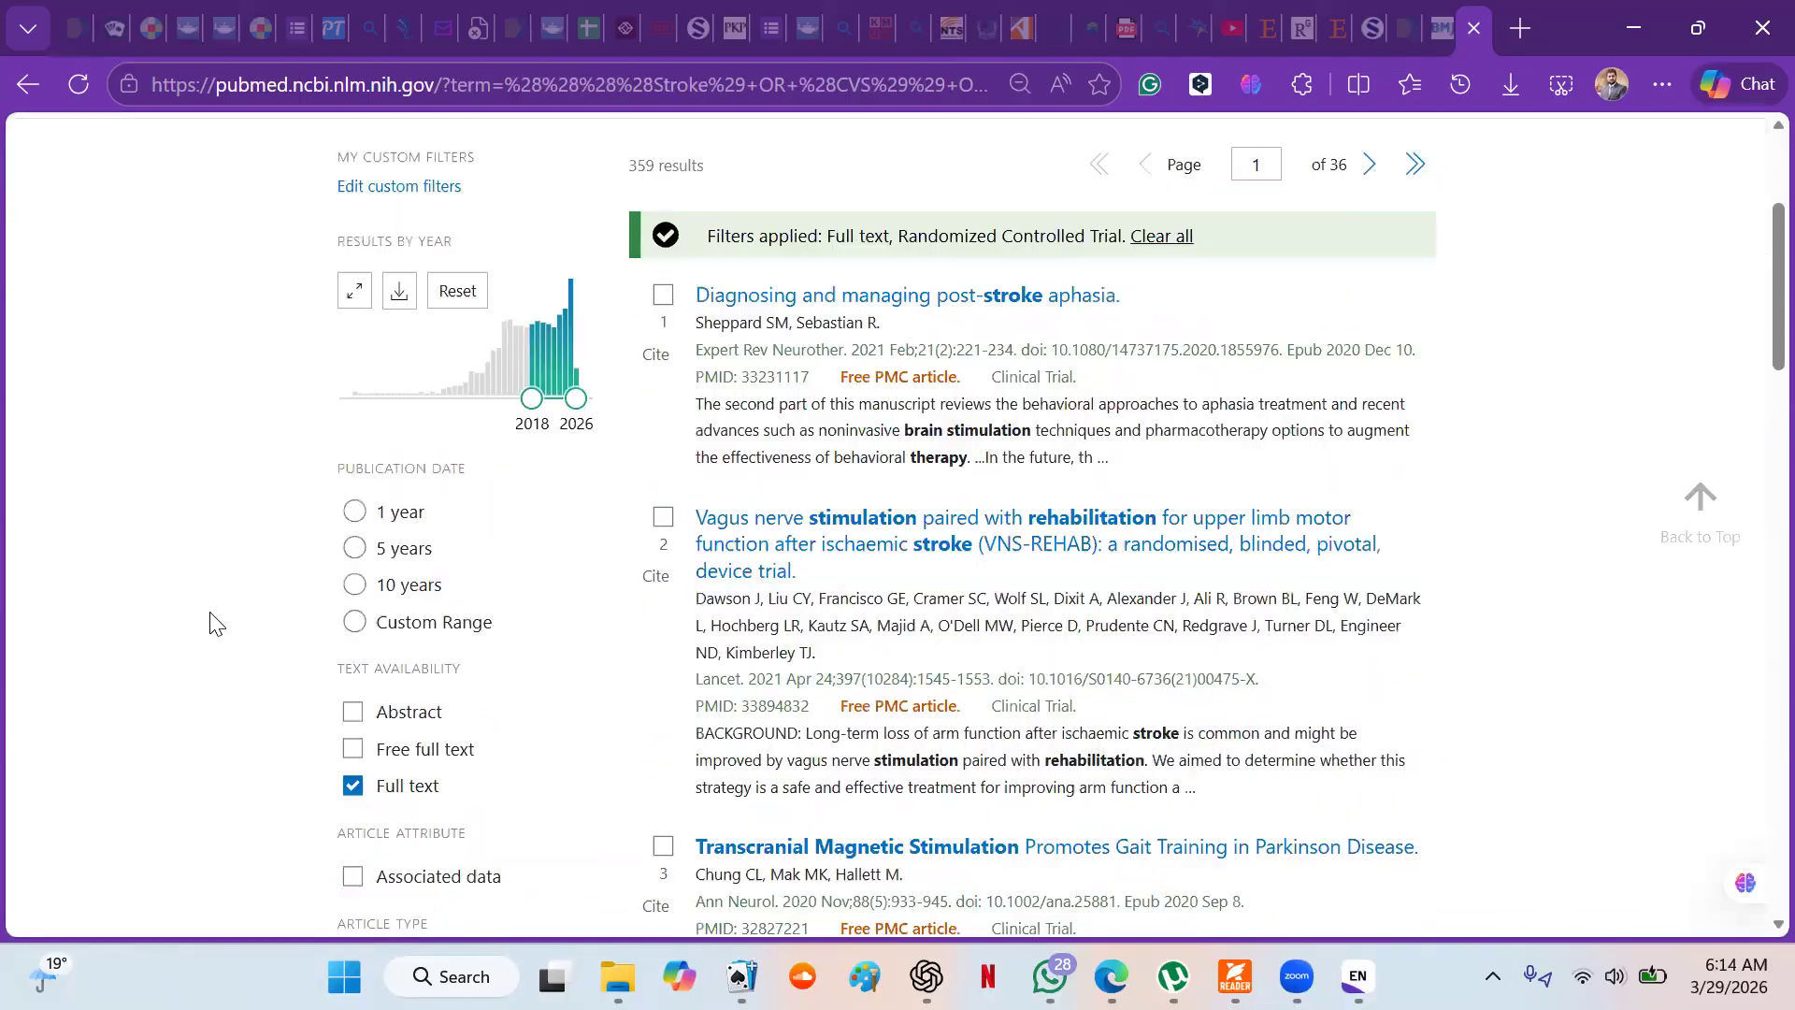
- Examine the remaining filter options, the applied filters and the filtered results
{"action": "scroll", "coordinate": [215, 623], "scroll_direction": "down", "scroll_amount": 8}
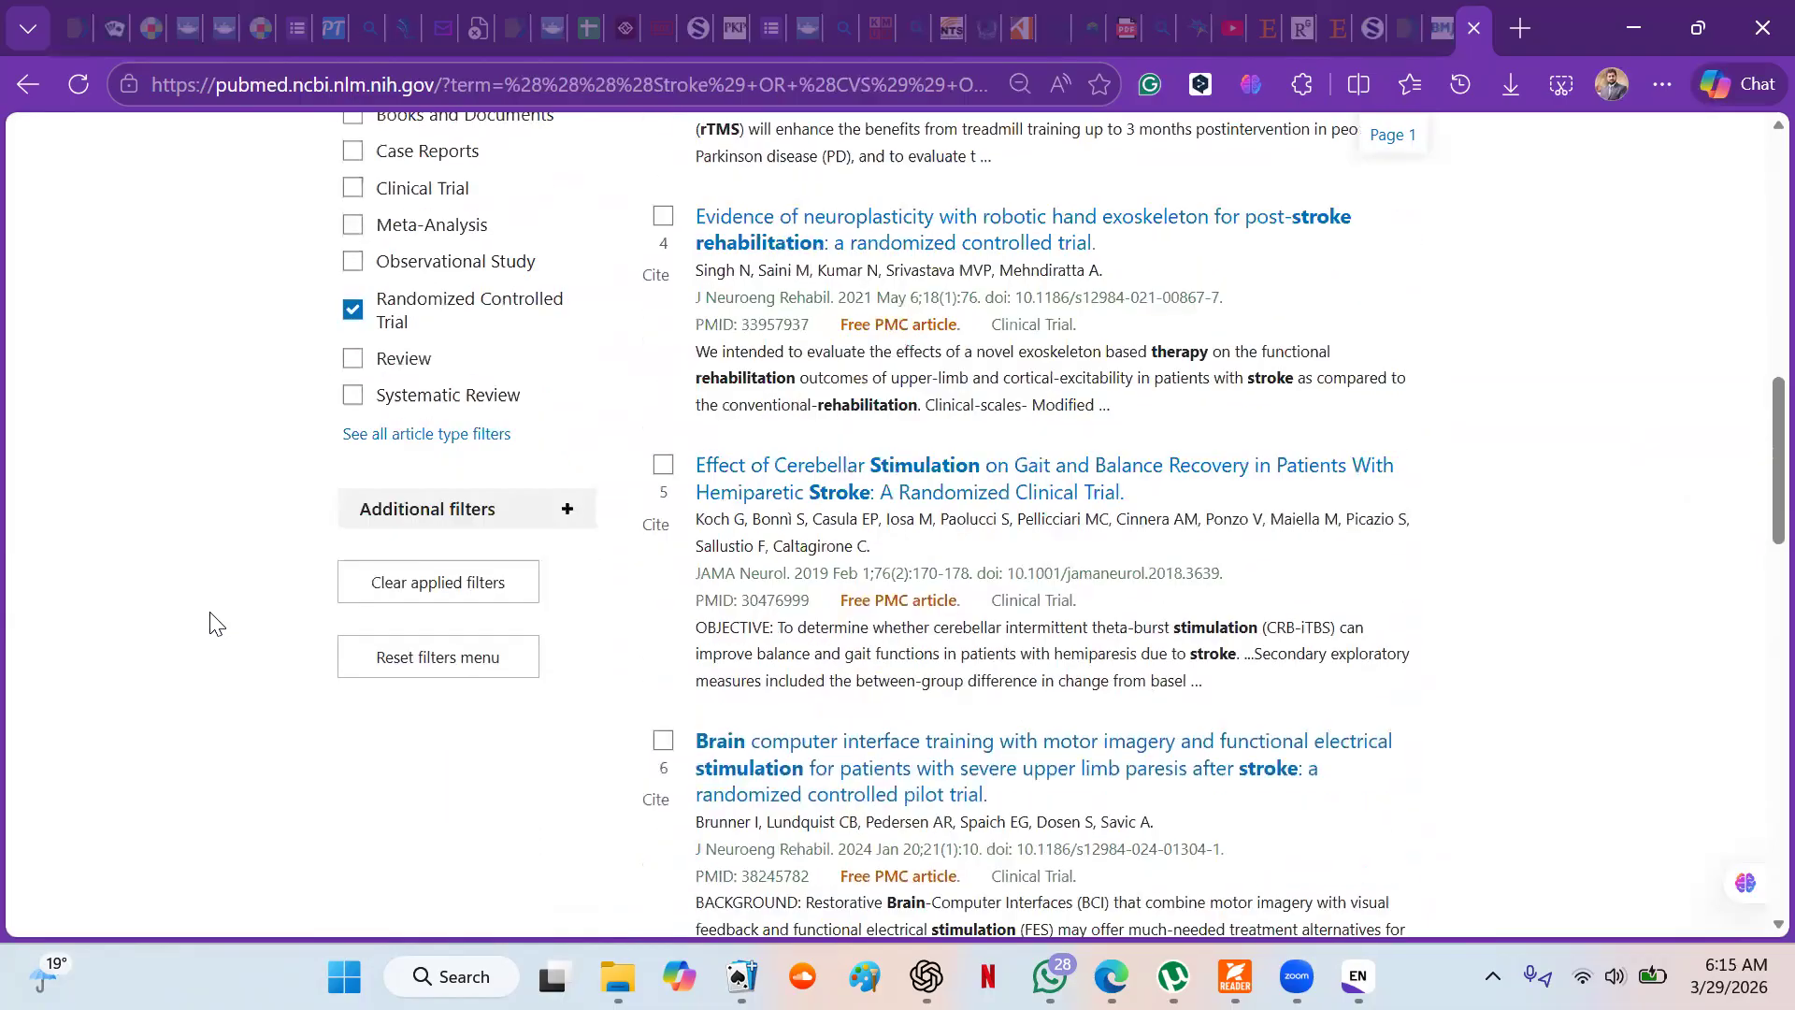
{"action": "scroll", "coordinate": [215, 623], "scroll_direction": "down", "scroll_amount": 1}
{"action": "scroll", "coordinate": [215, 623], "scroll_direction": "up", "scroll_amount": 1}
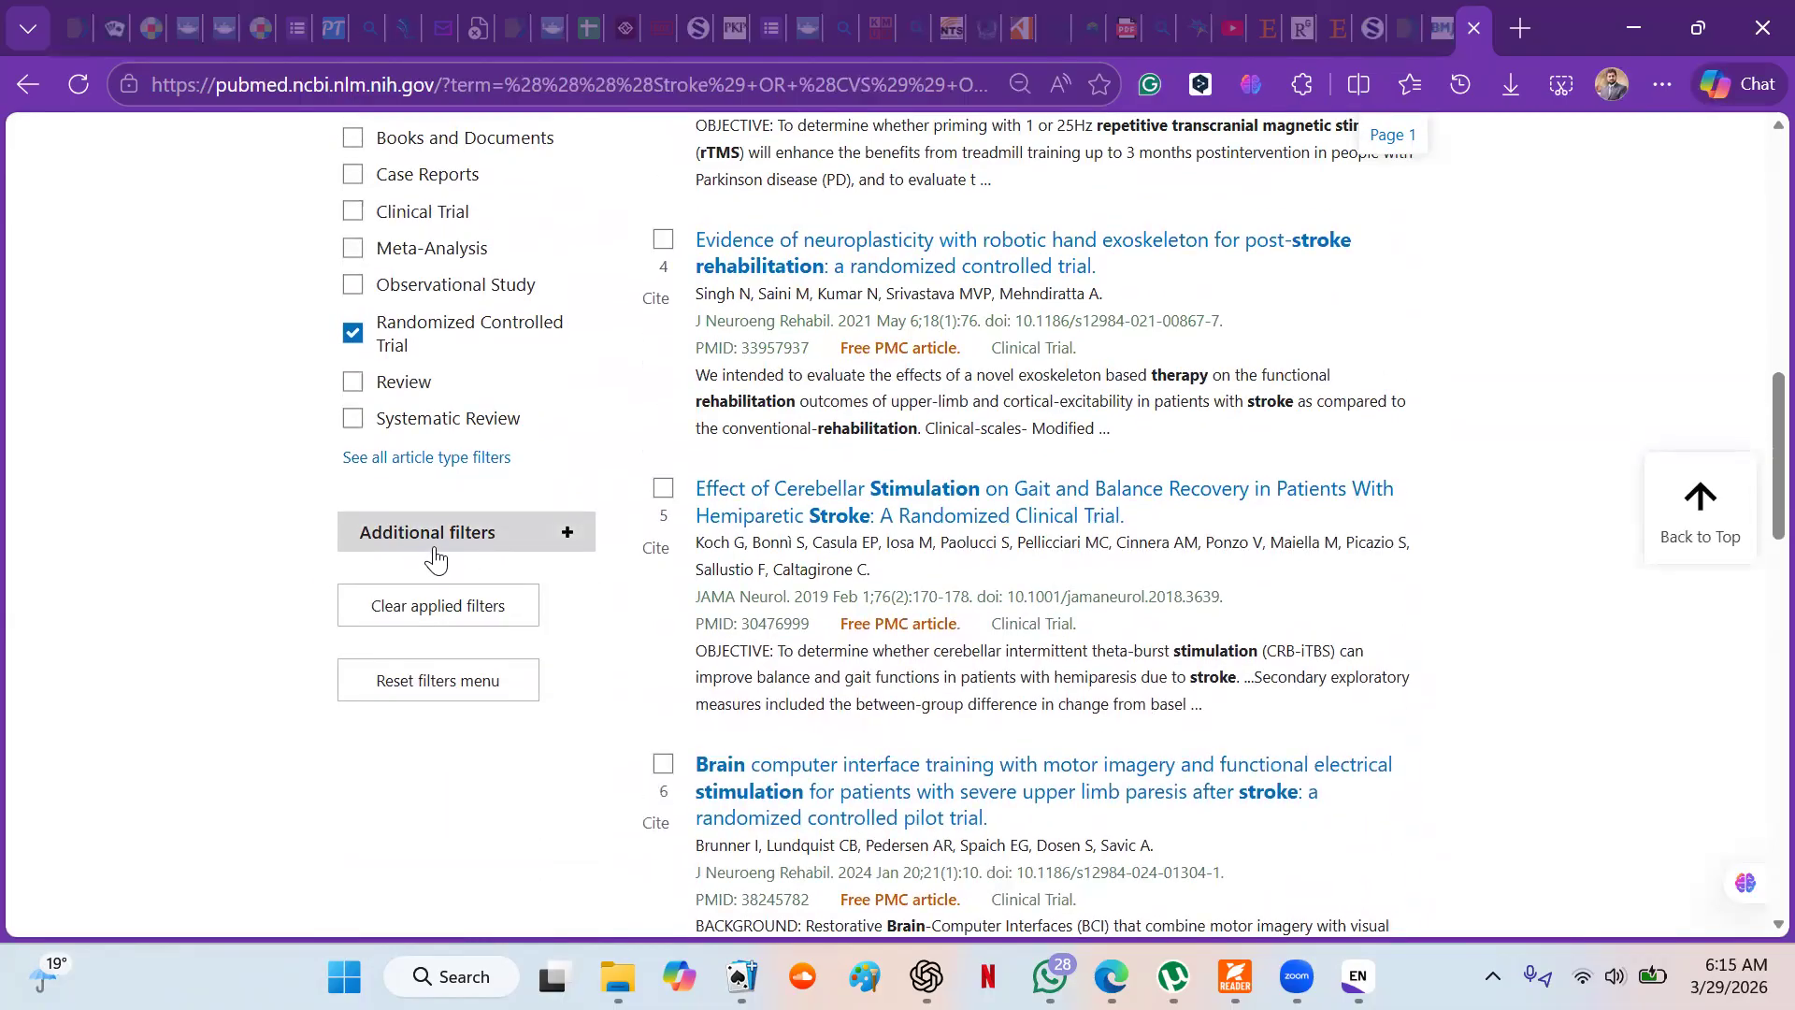
{"action": "scroll", "coordinate": [215, 641], "scroll_direction": "up", "scroll_amount": 1}
{"action": "scroll", "coordinate": [207, 461], "scroll_direction": "up", "scroll_amount": 10}
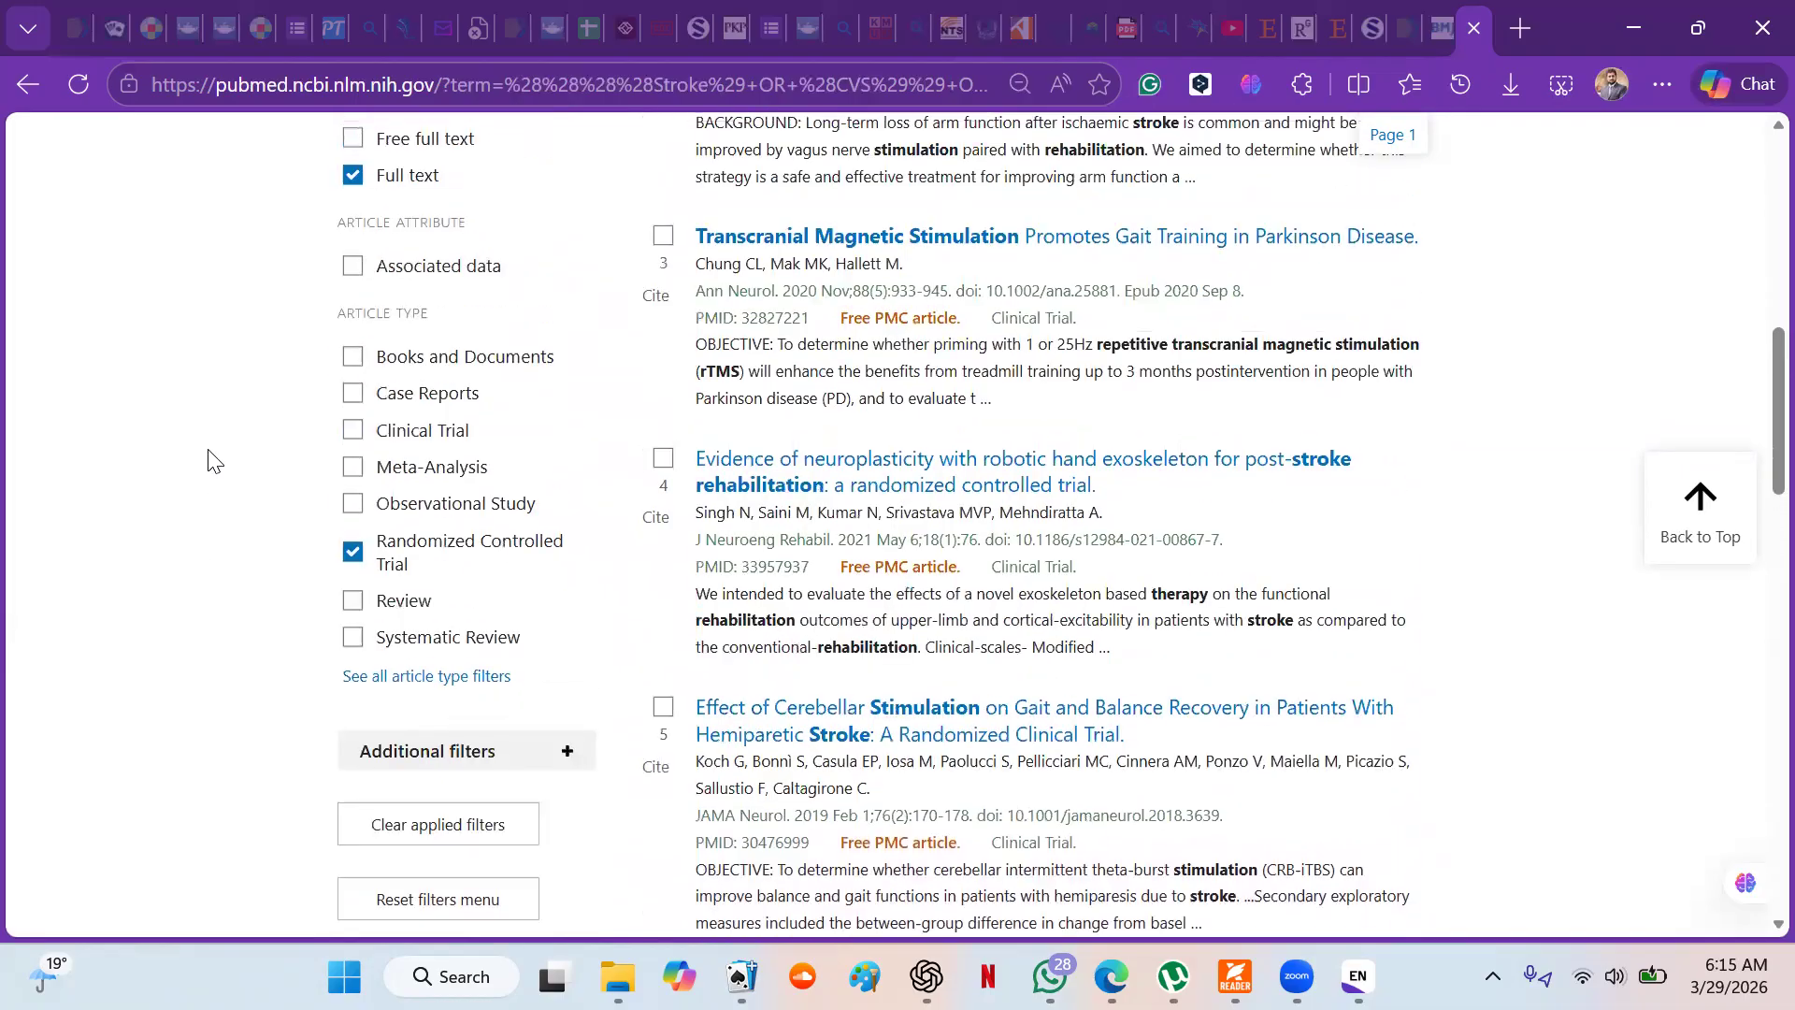
{"action": "scroll", "coordinate": [208, 460], "scroll_direction": "up", "scroll_amount": 3}
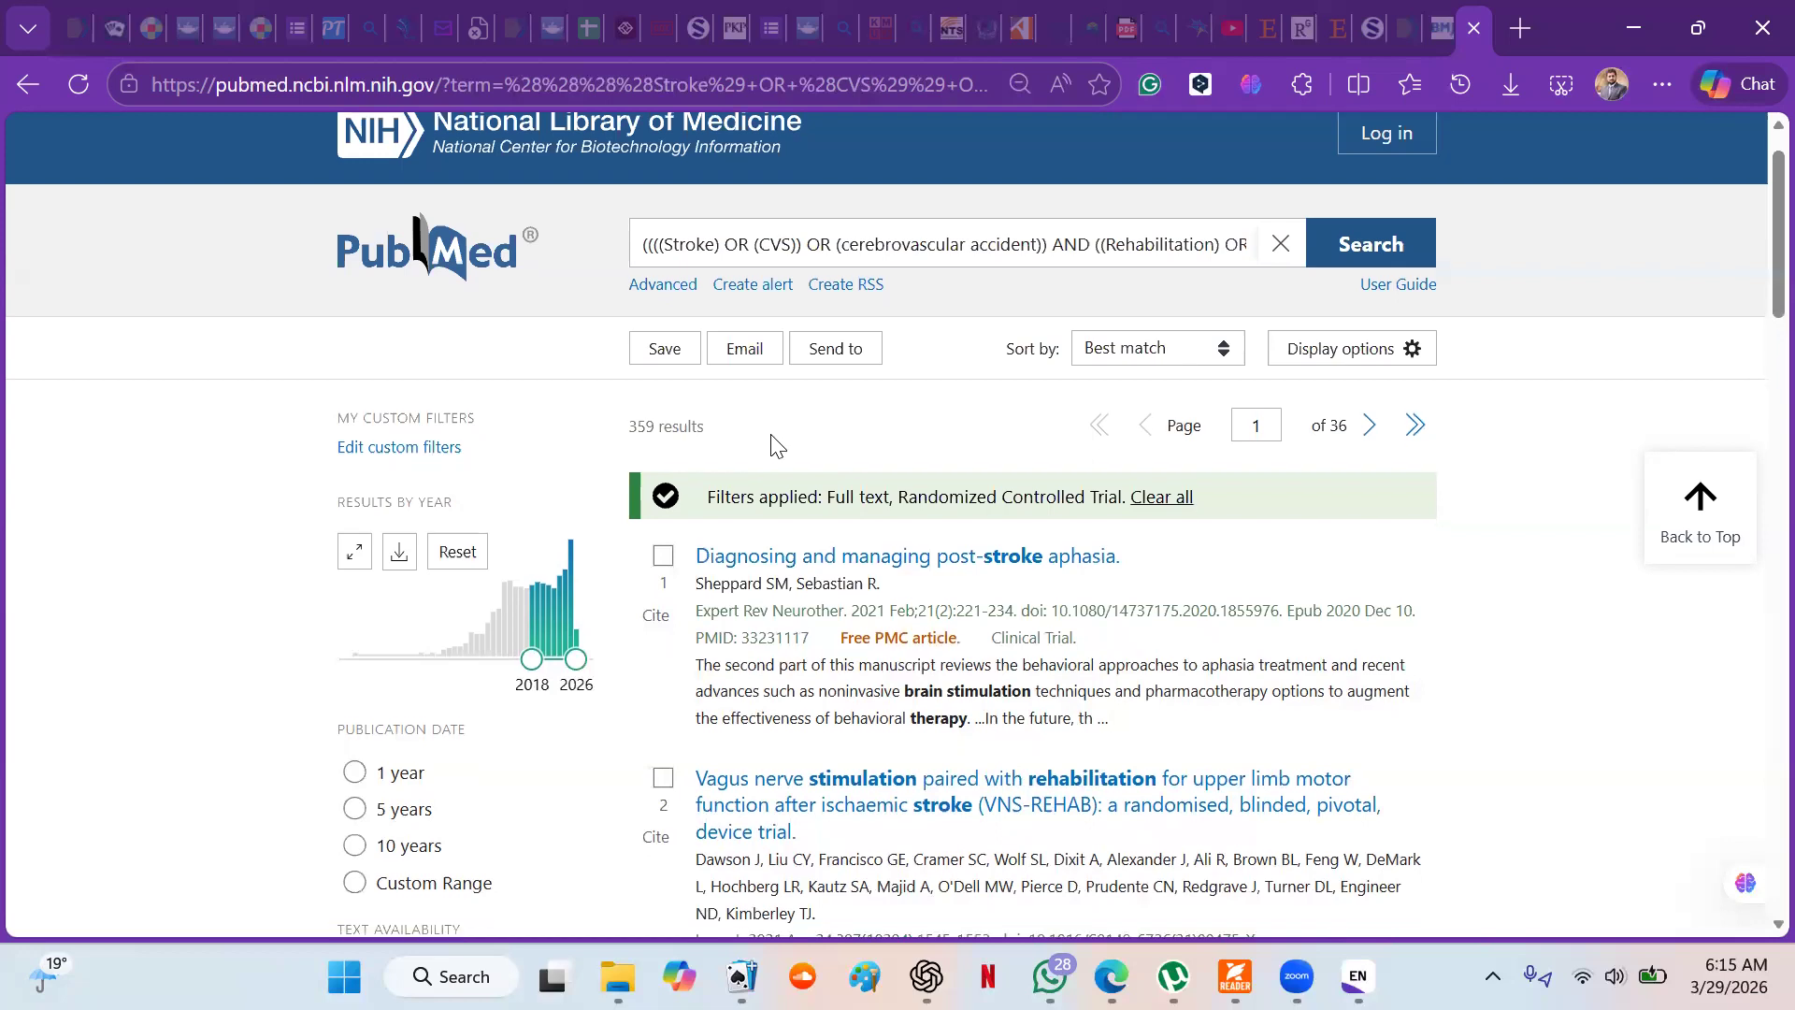
{"action": "scroll", "coordinate": [774, 444], "scroll_direction": "down", "scroll_amount": 2}
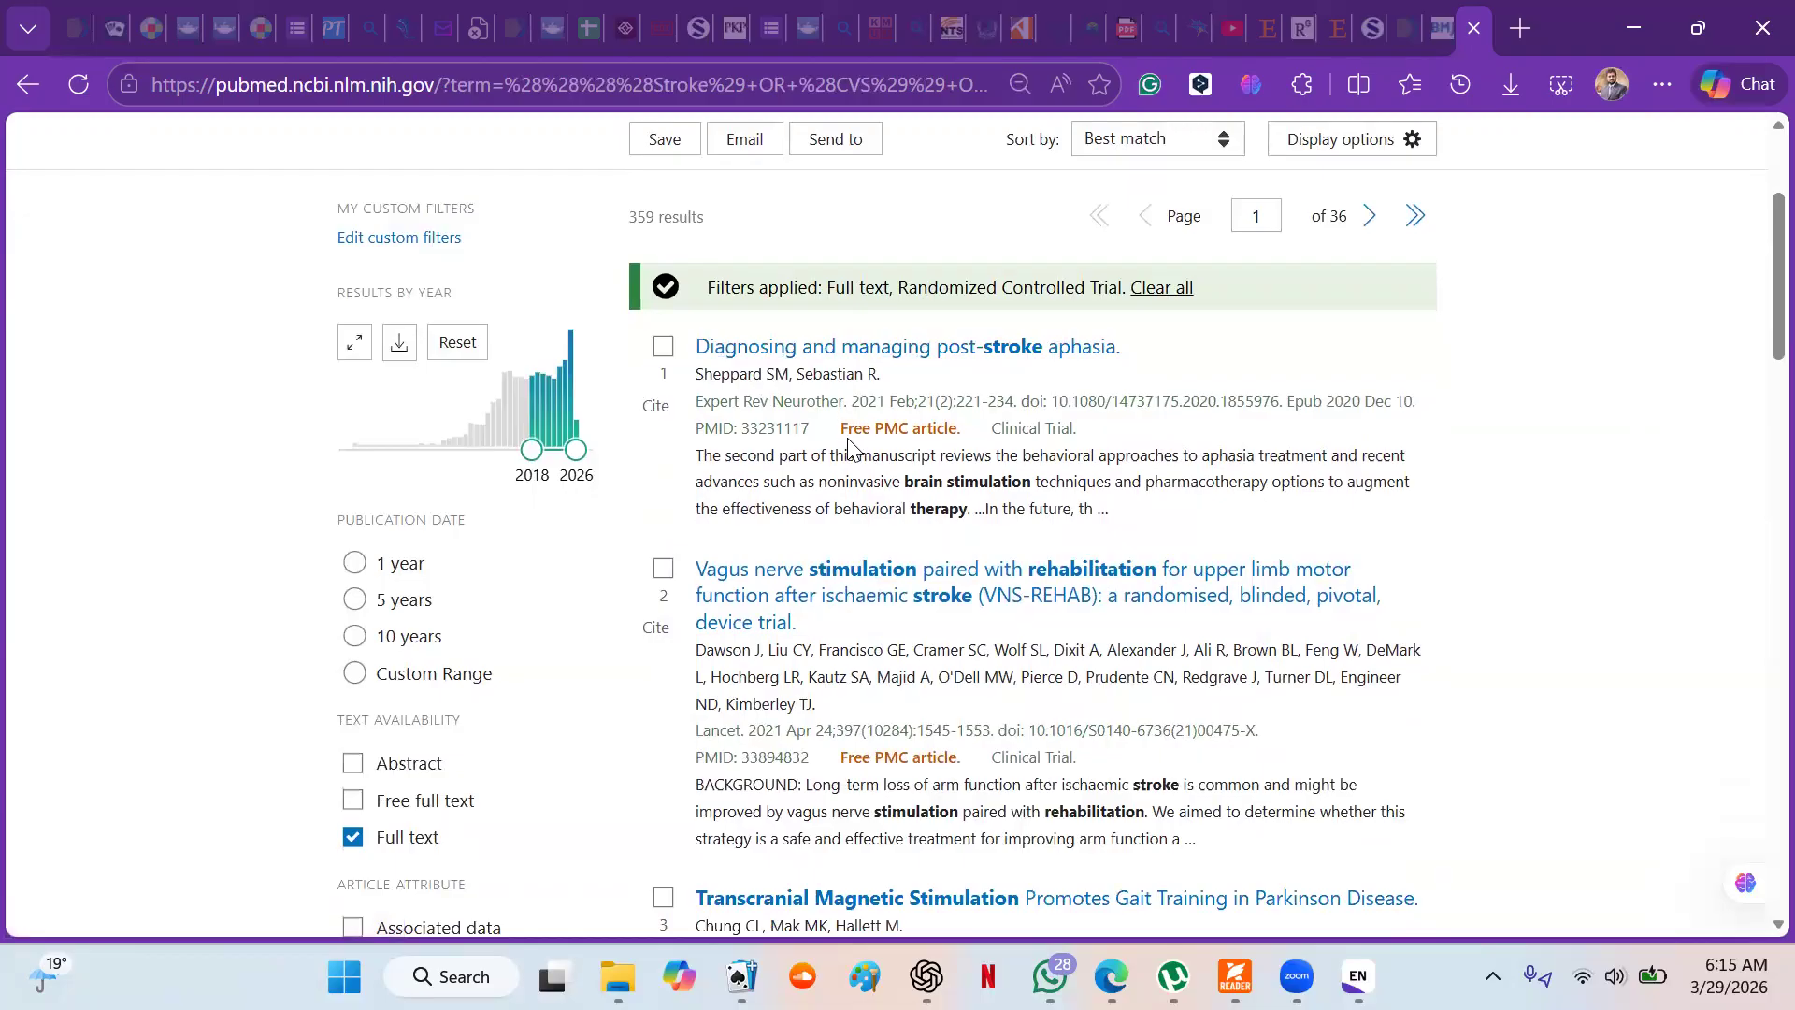
{"action": "scroll", "coordinate": [849, 448], "scroll_direction": "down", "scroll_amount": 1}
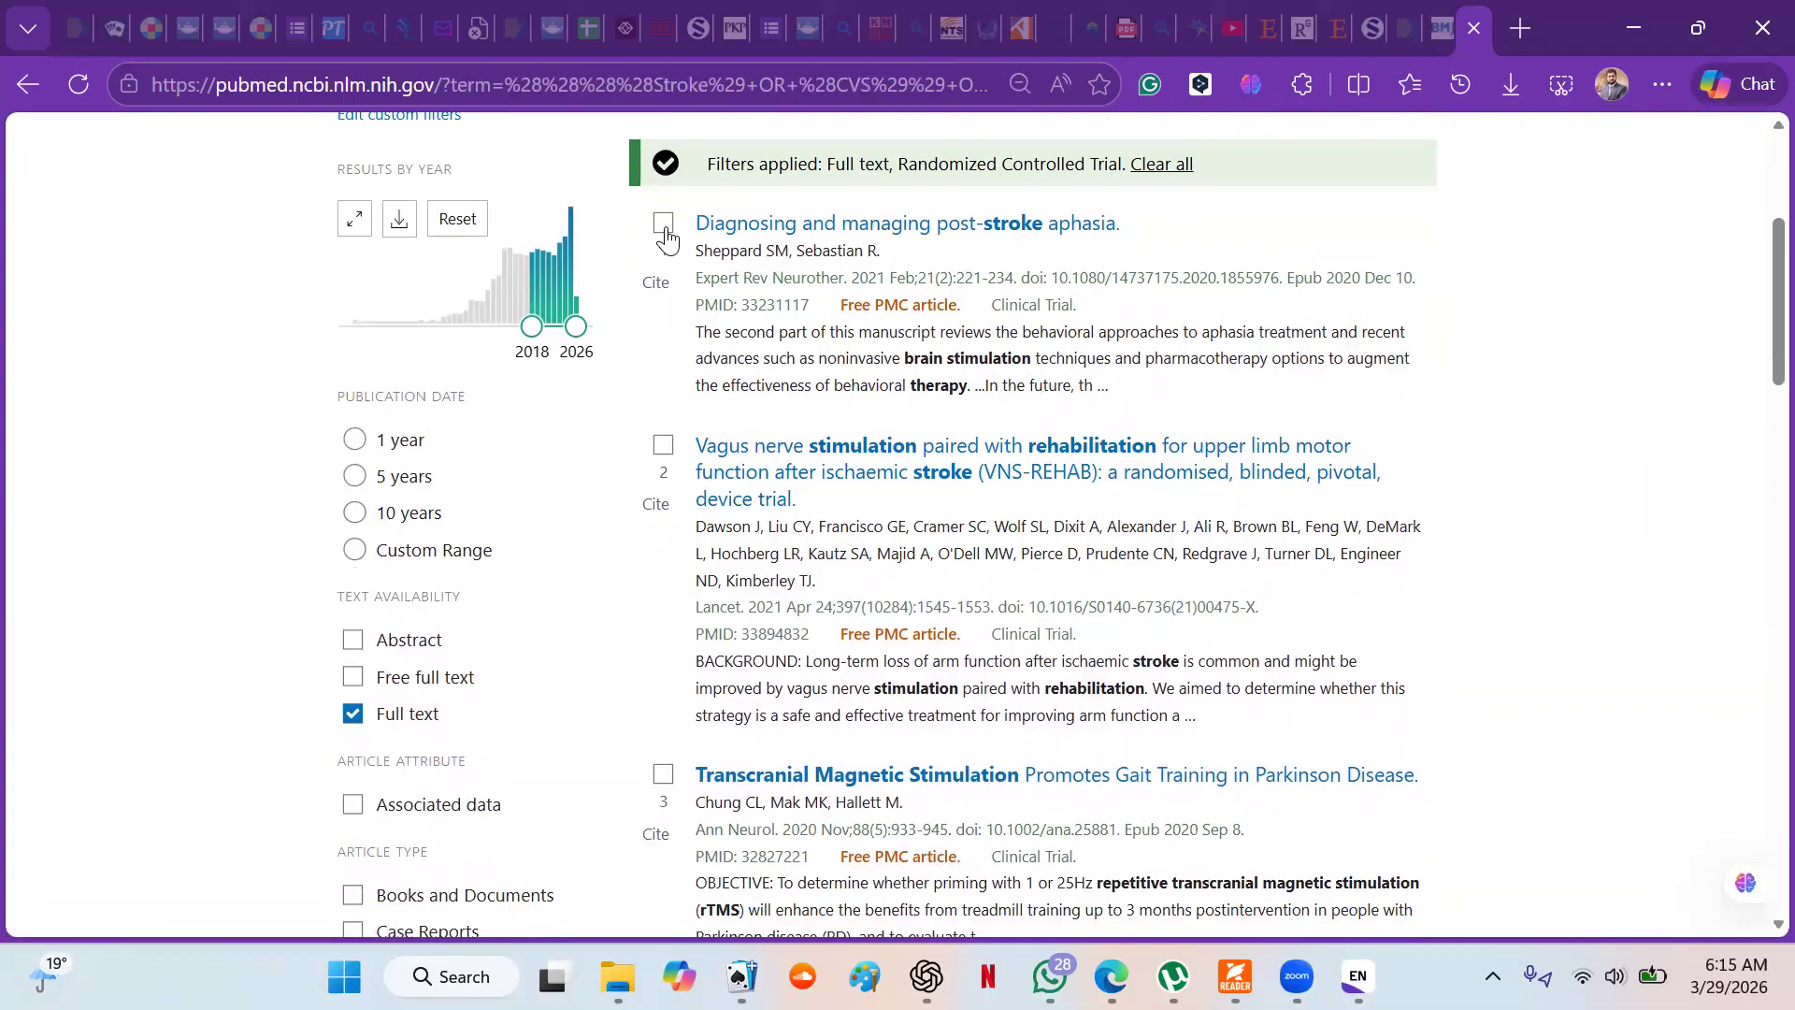
- Try selecting the first three articles individually, and clear their selection again
{"action": "left_click", "coordinate": [664, 227]}
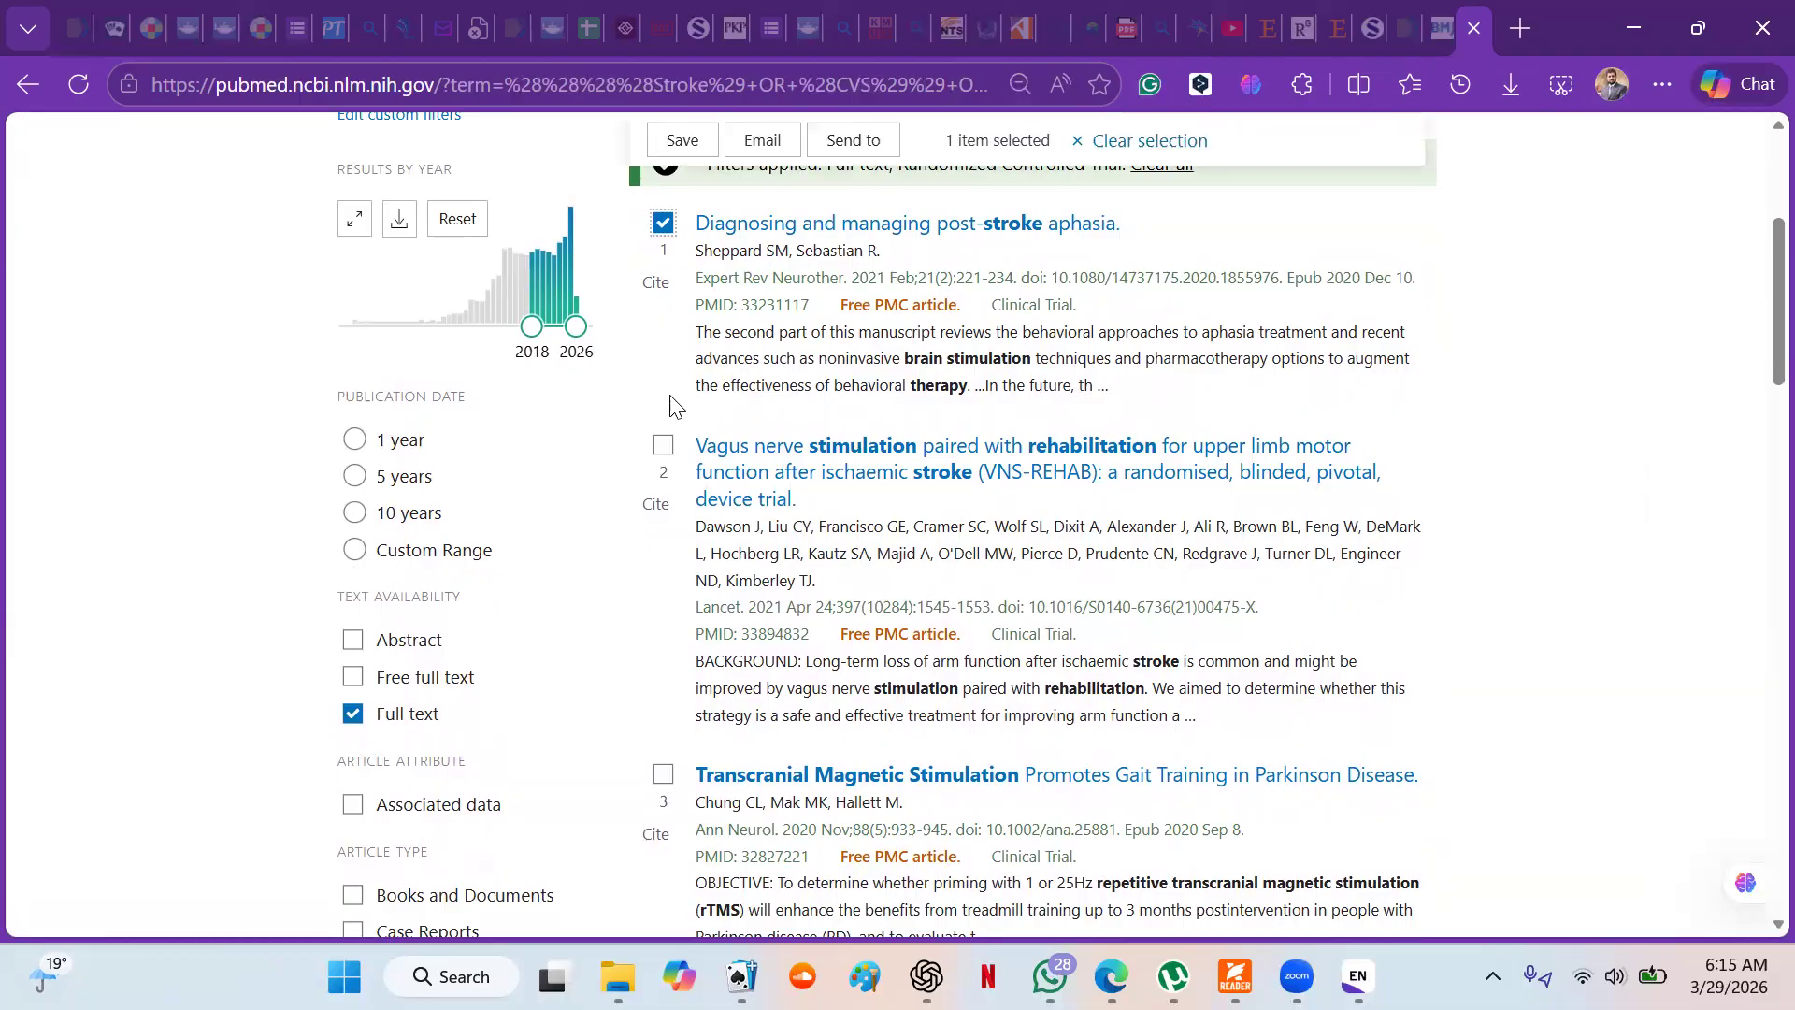
{"action": "left_click", "coordinate": [664, 446]}
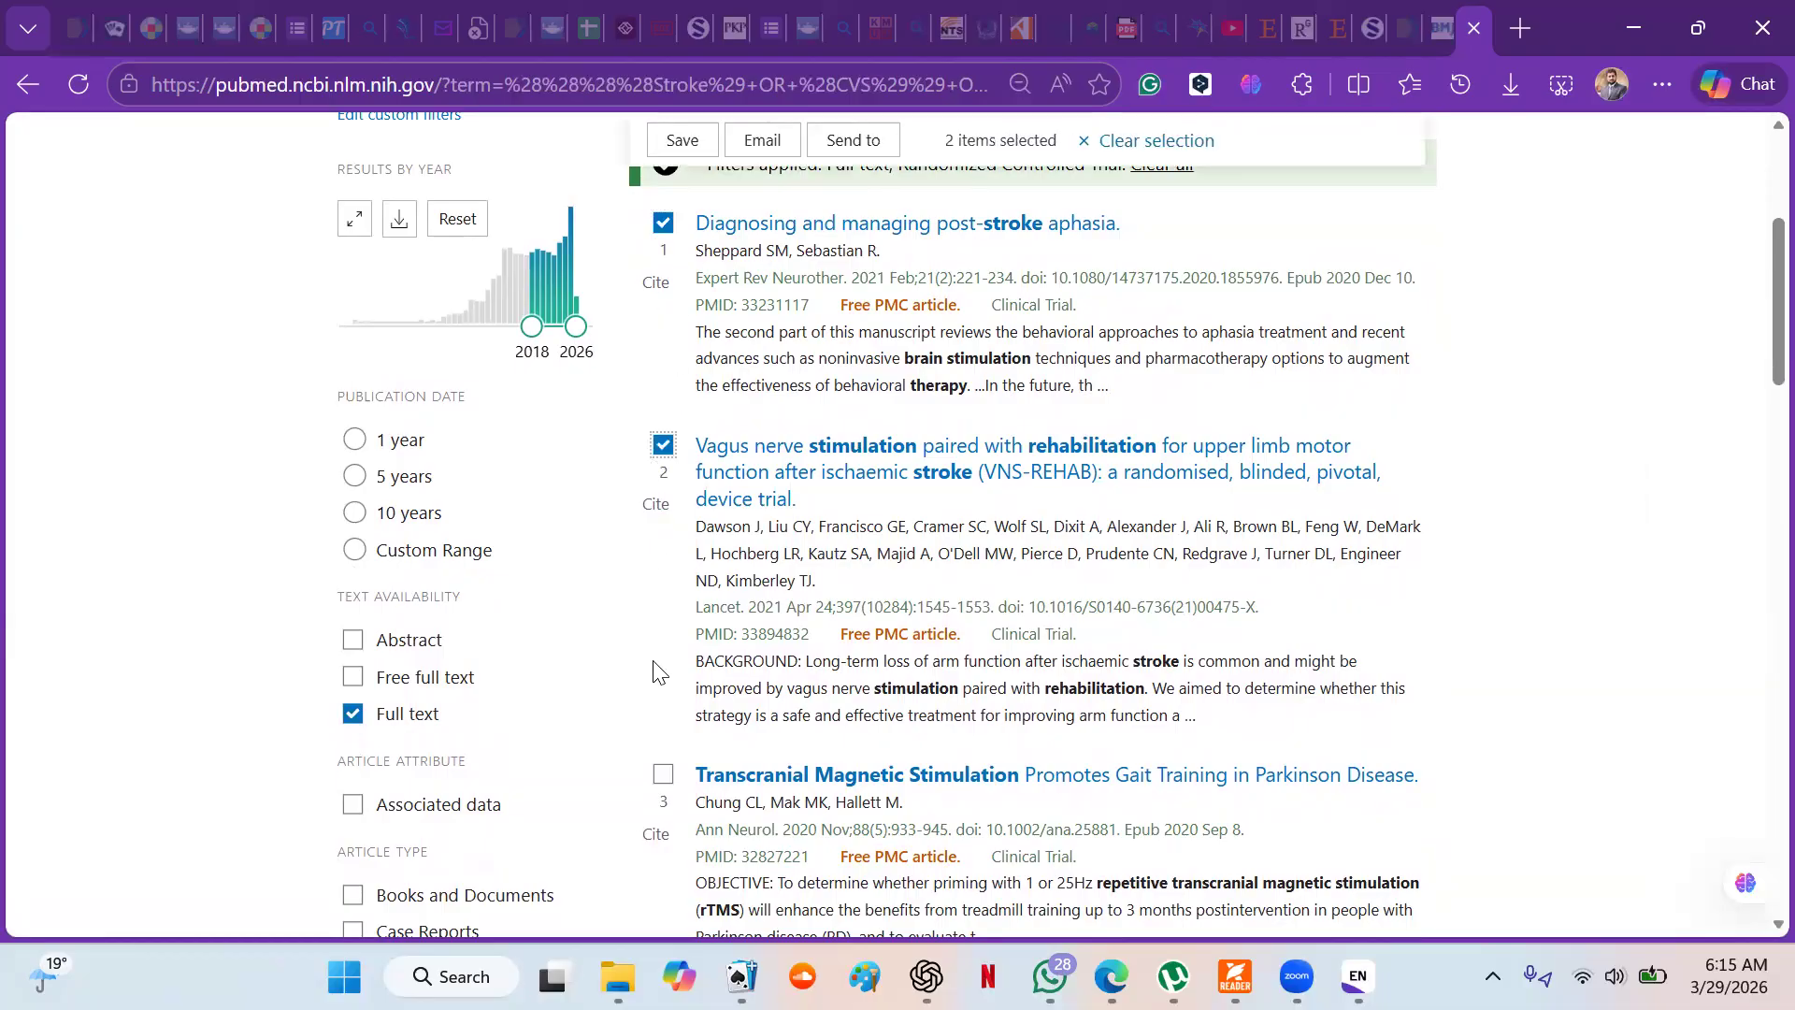
{"action": "left_click", "coordinate": [663, 775]}
{"action": "left_click", "coordinate": [663, 777]}
{"action": "left_click", "coordinate": [663, 446]}
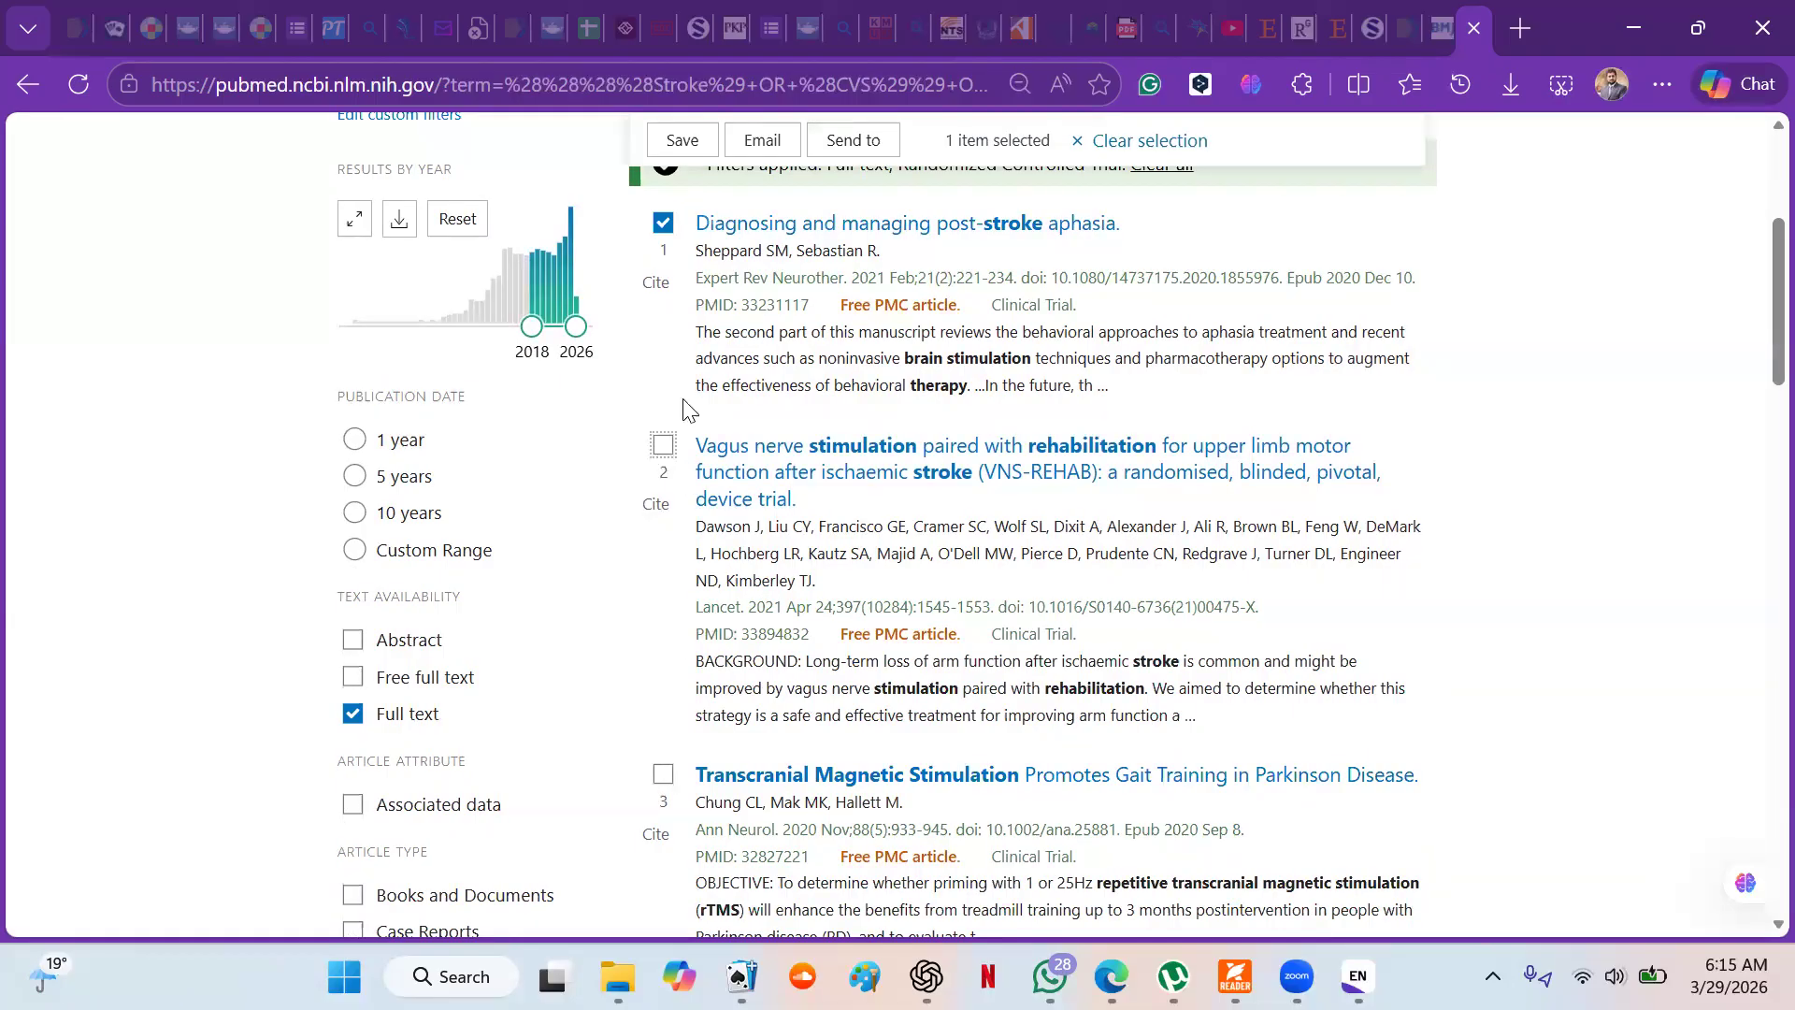
{"action": "left_click", "coordinate": [663, 223]}
- Send the results to a citation manager, with the selection set to all results on this page
{"action": "scroll", "coordinate": [663, 217], "scroll_direction": "up", "scroll_amount": 2}
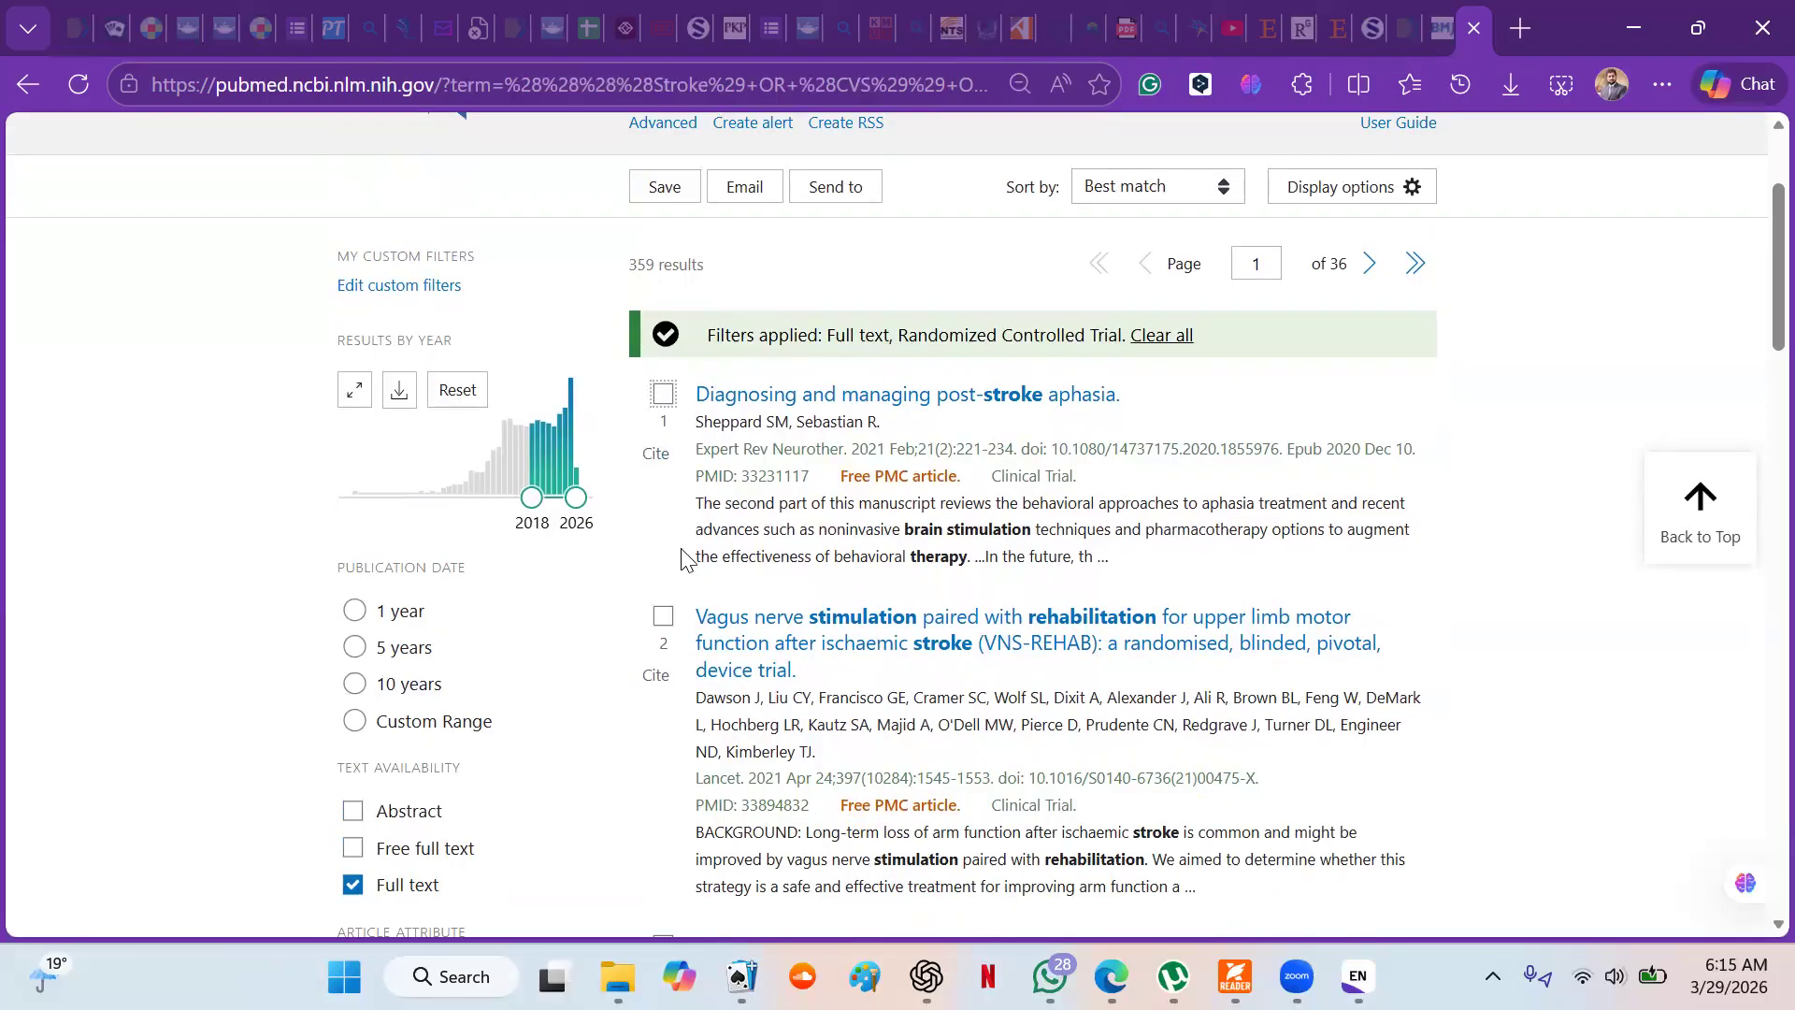
{"action": "left_click", "coordinate": [837, 191]}
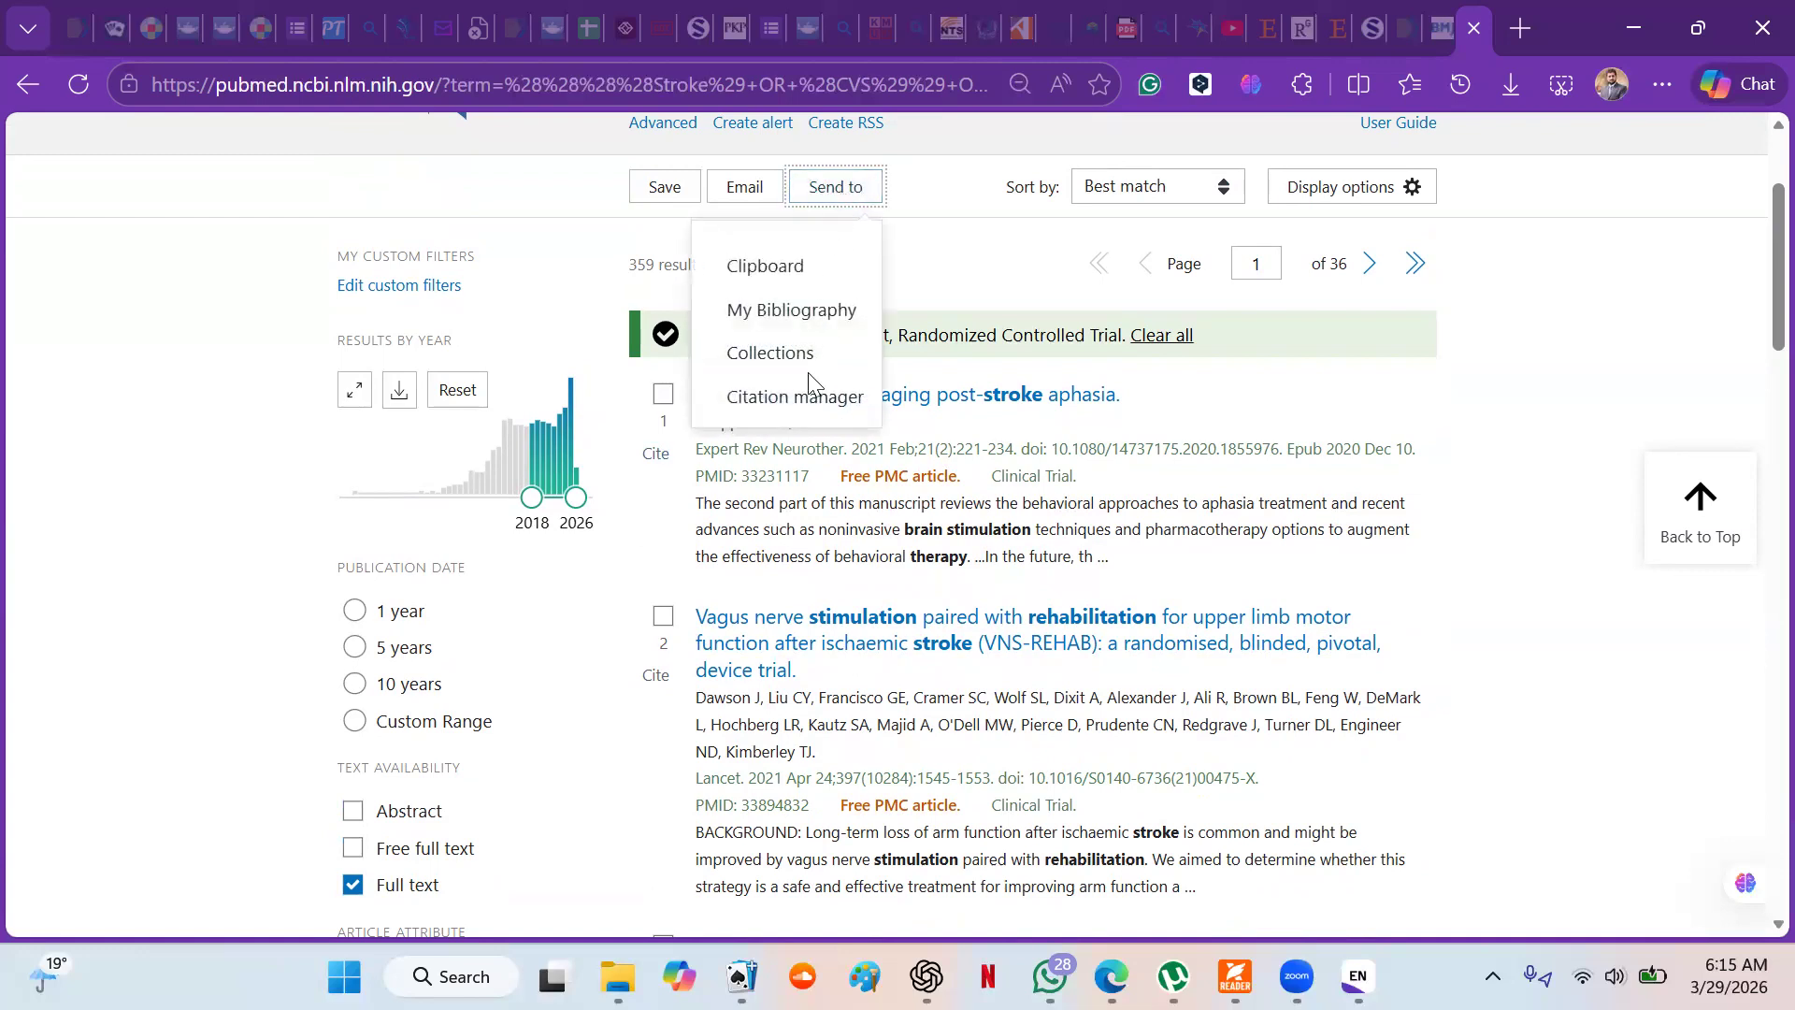
{"action": "left_click", "coordinate": [800, 400]}
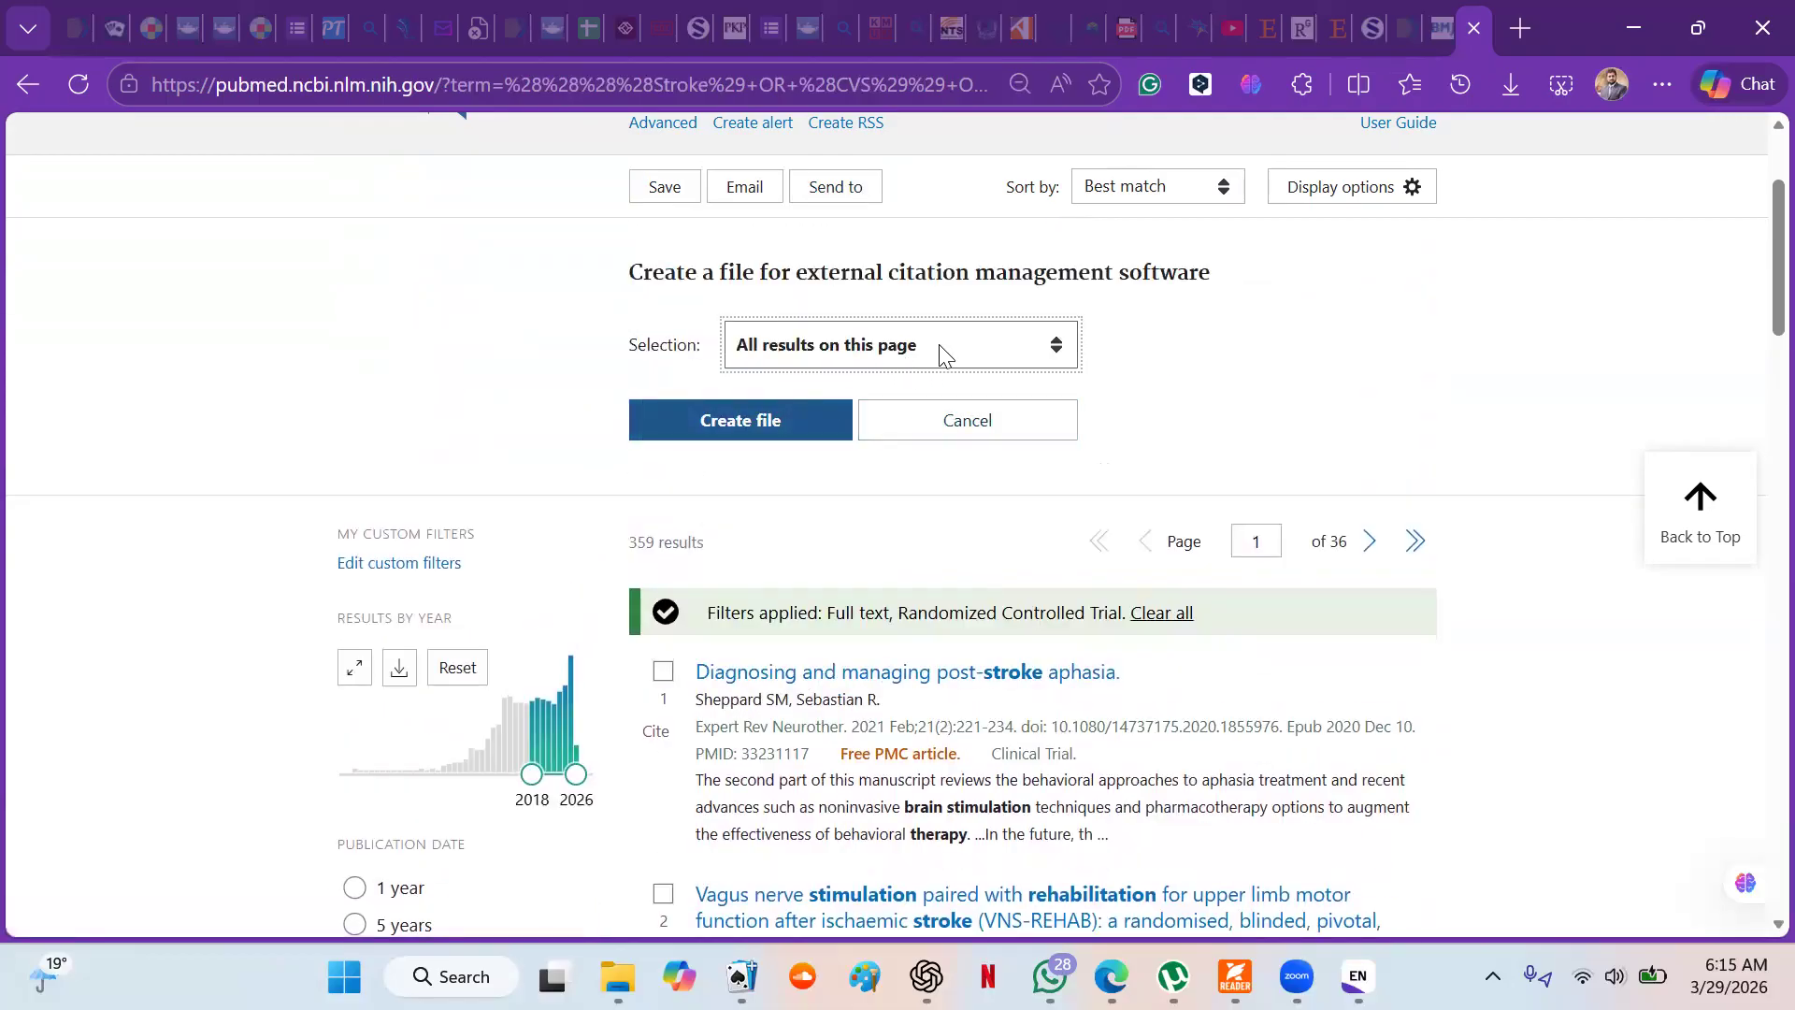
{"action": "left_click", "coordinate": [1054, 350]}
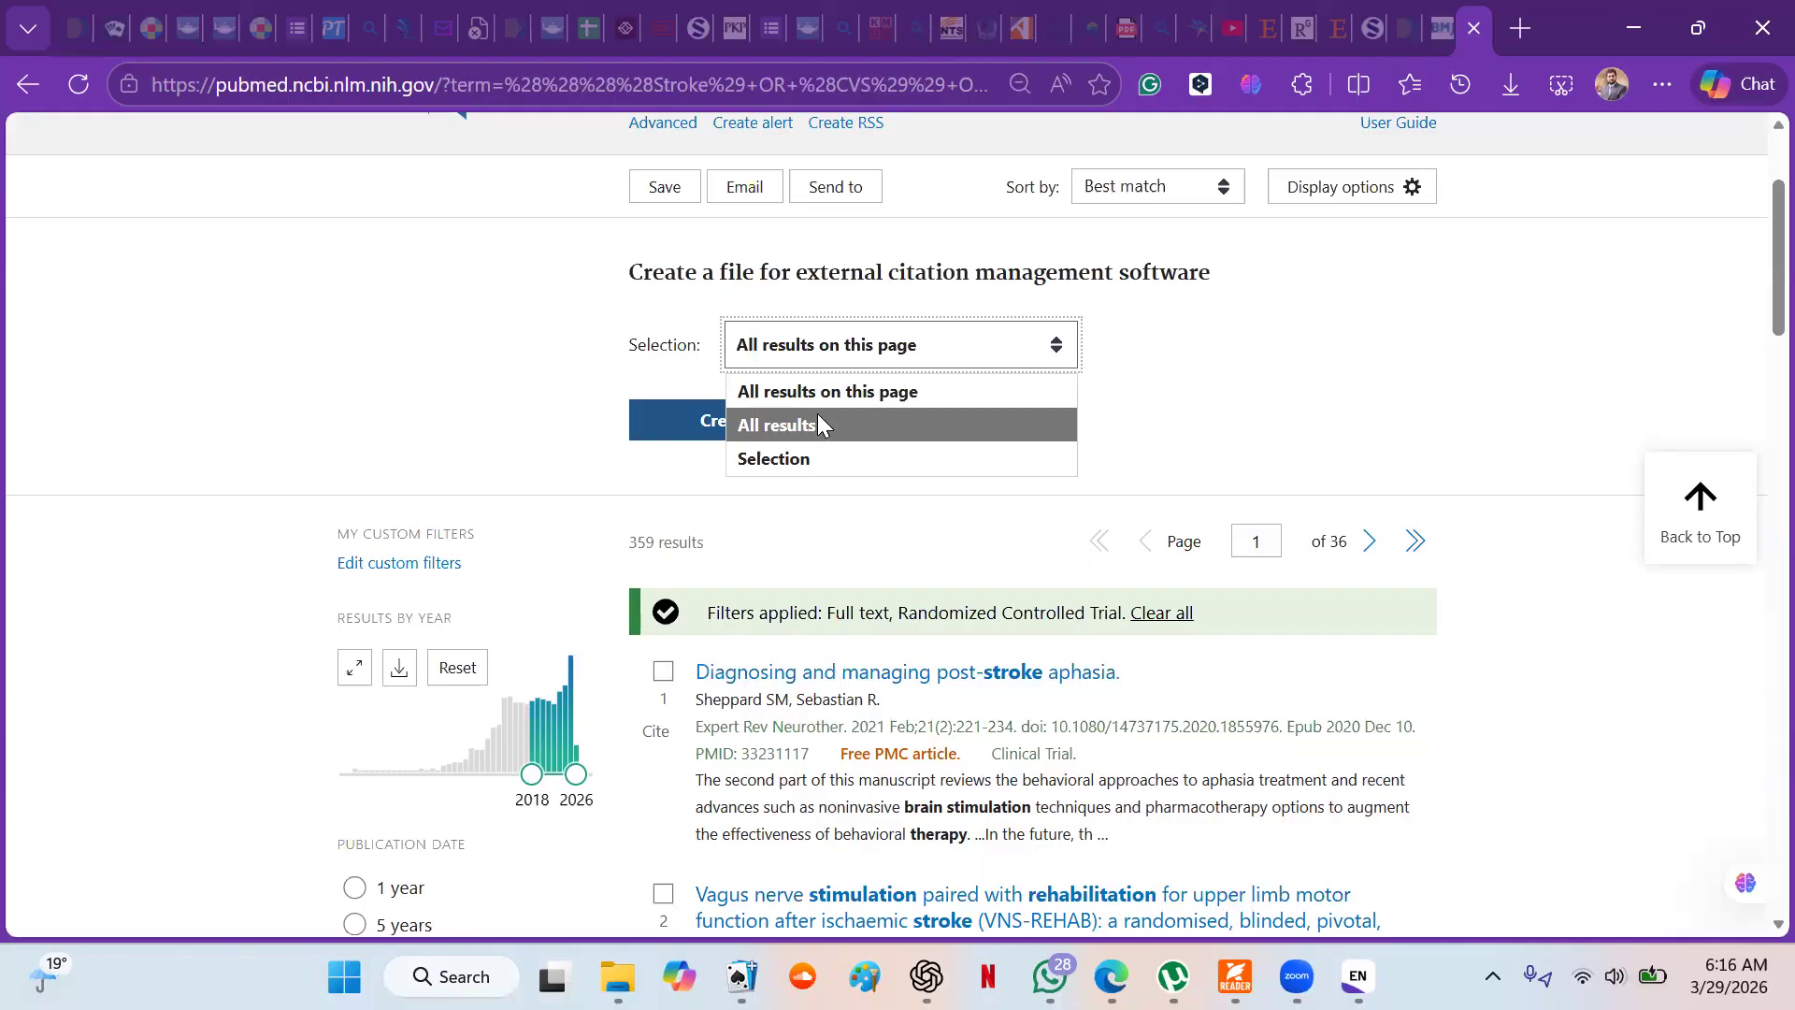
{"action": "left_click", "coordinate": [510, 414]}
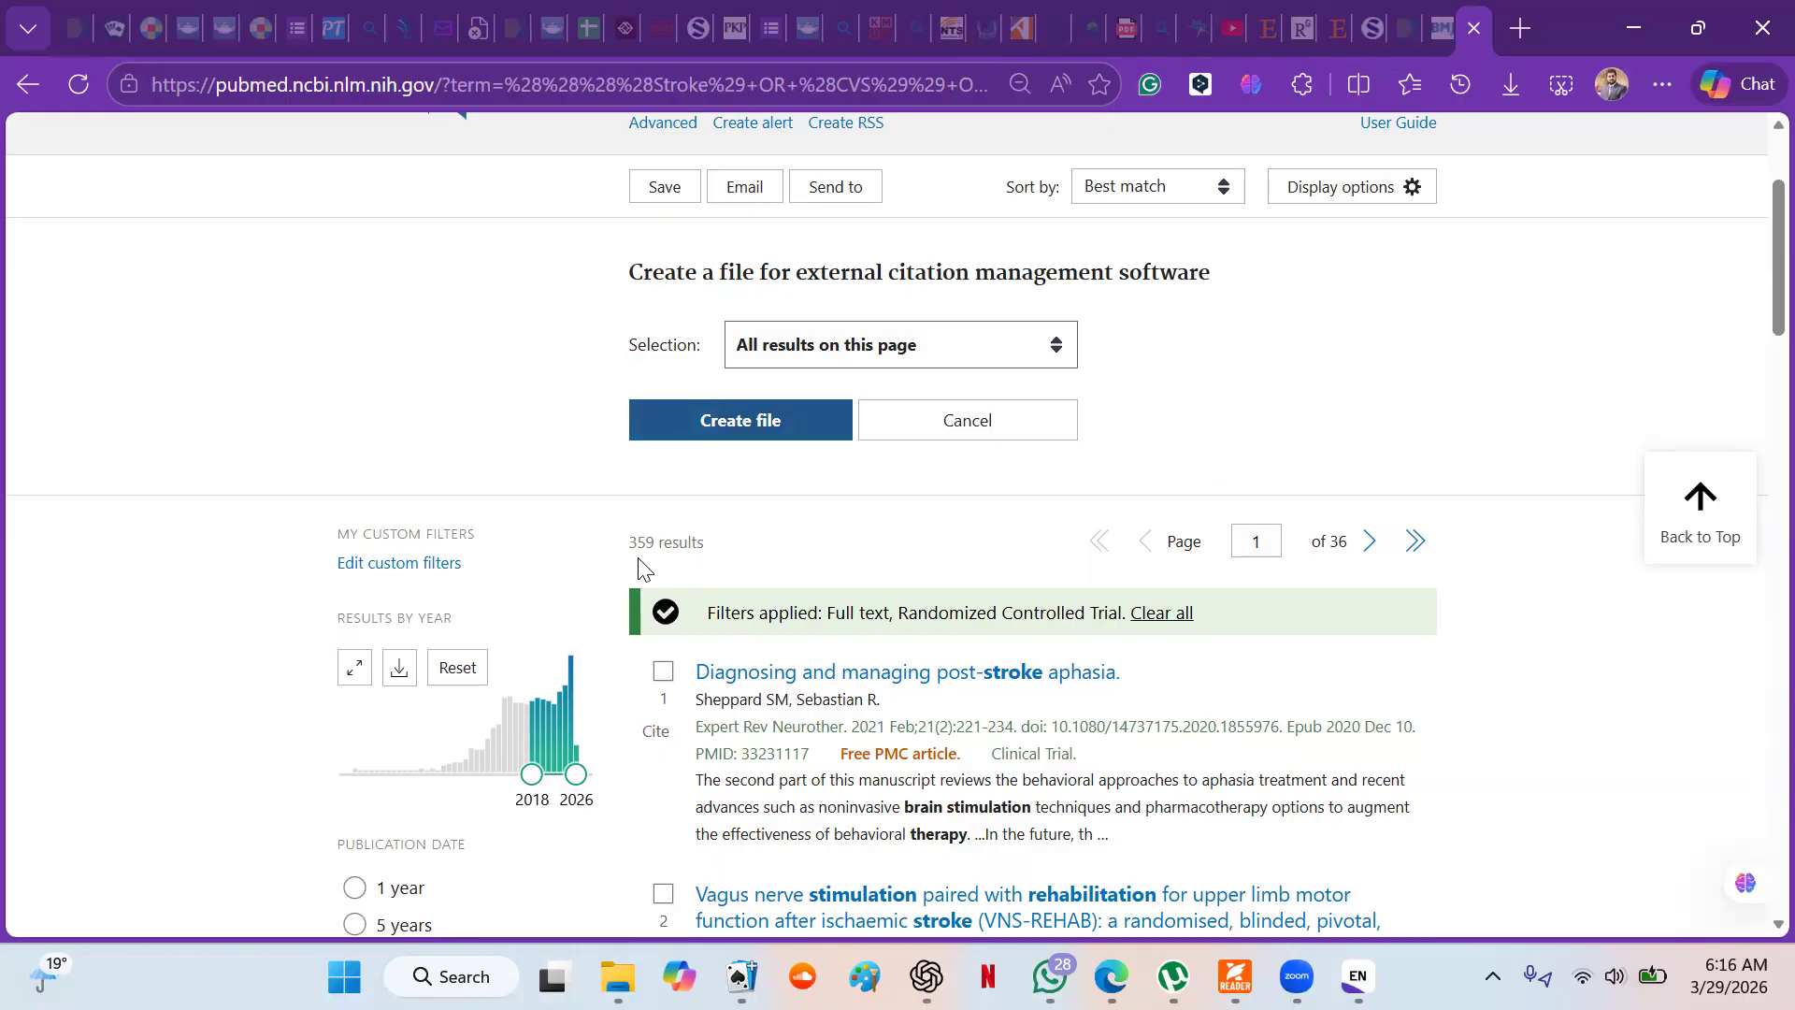
{"action": "left_click", "coordinate": [1056, 345]}
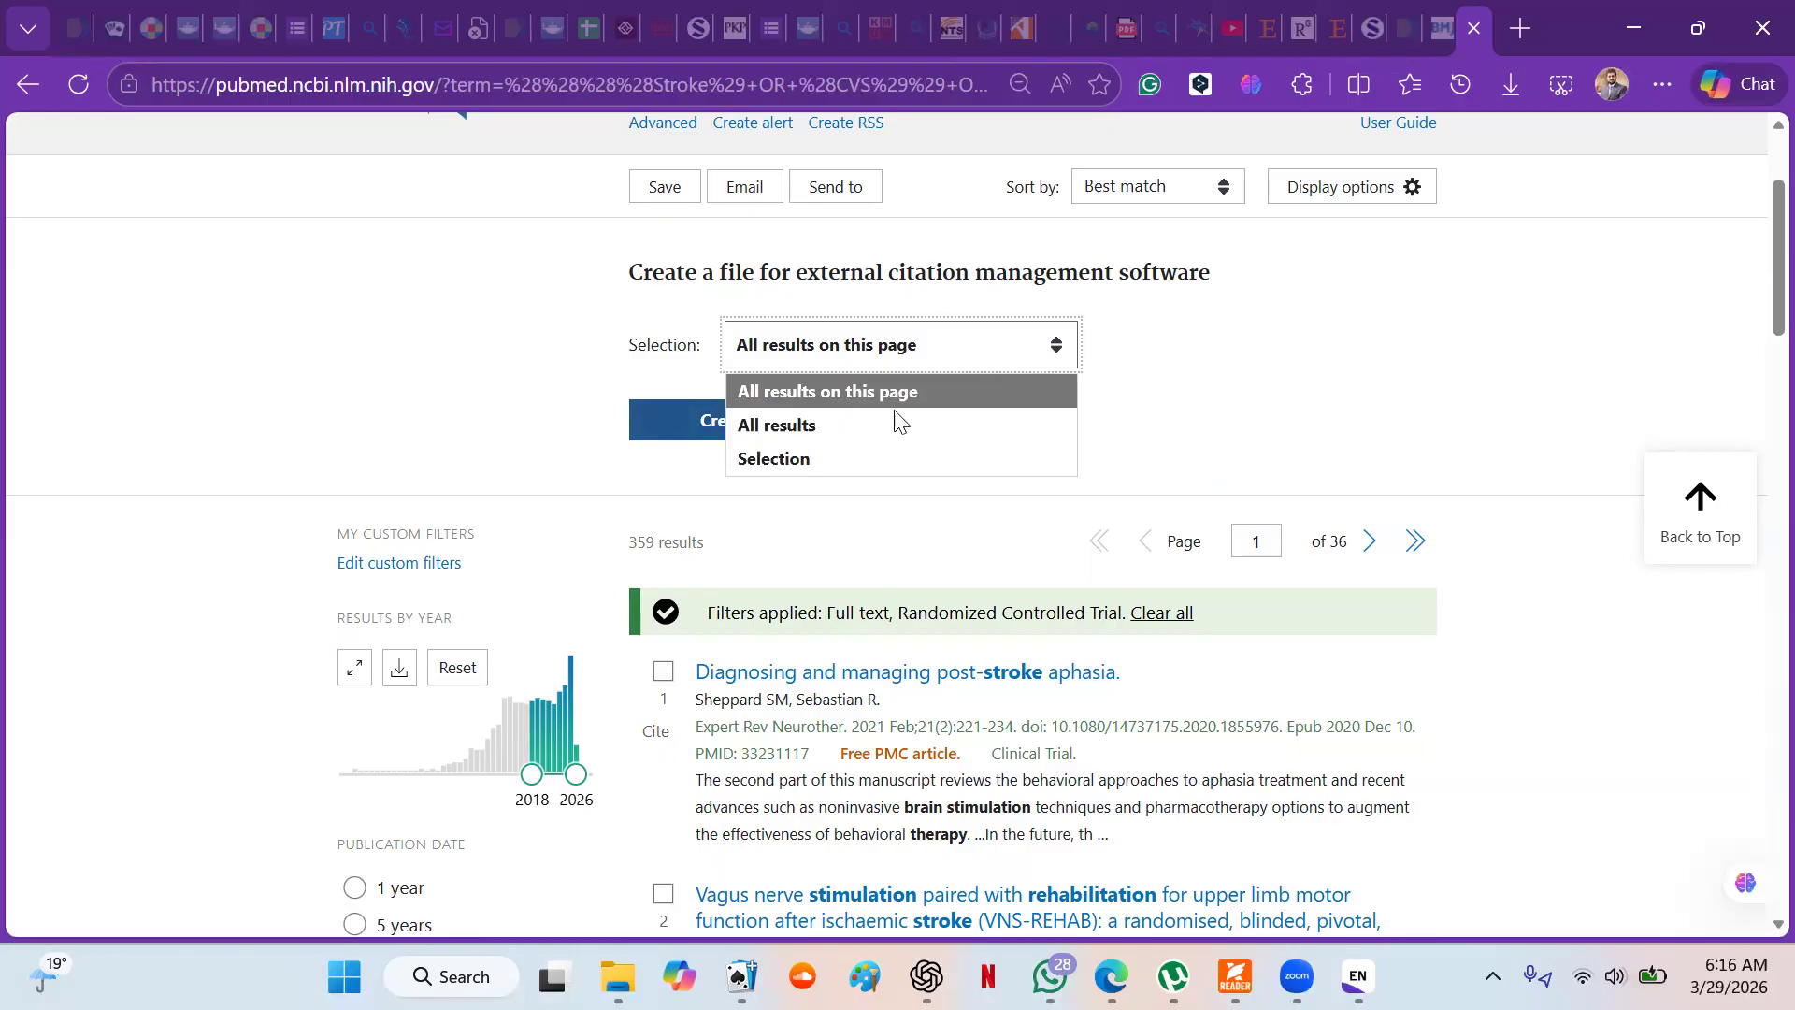
{"action": "left_click", "coordinate": [810, 393]}
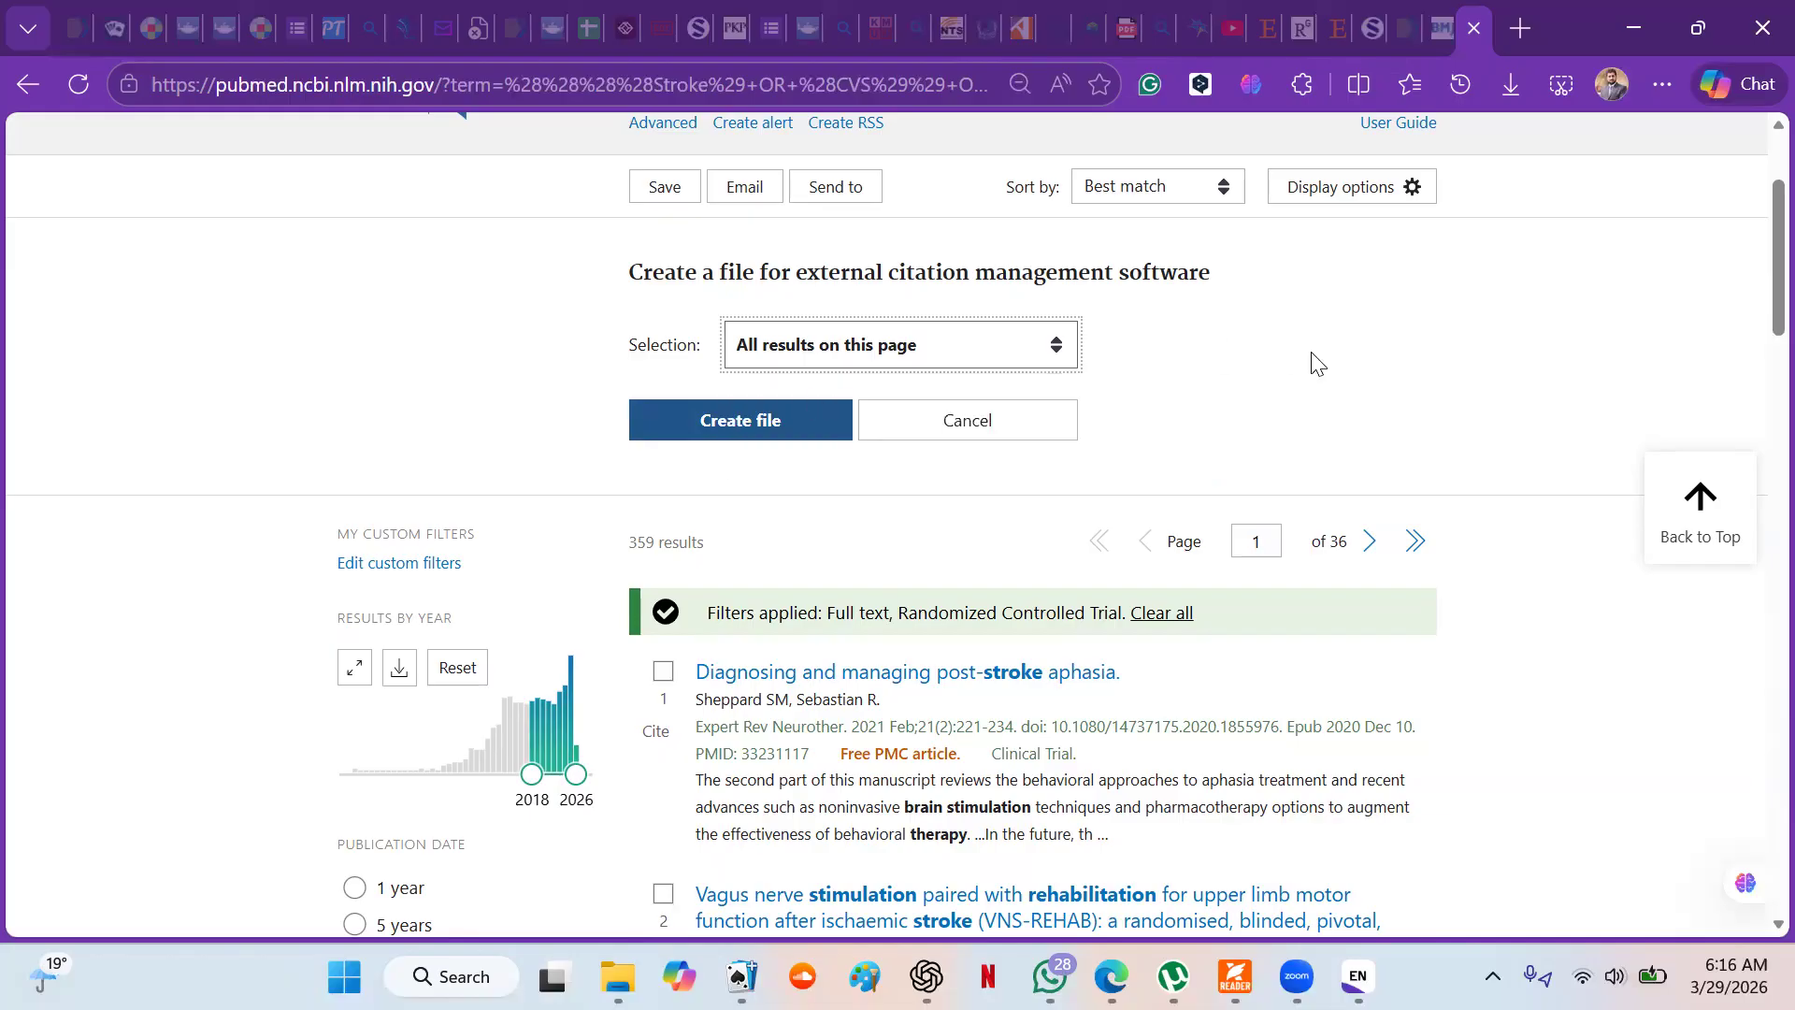
- Check the articles listed on the page and create the citation file for them
{"action": "scroll", "coordinate": [1314, 363], "scroll_direction": "down", "scroll_amount": 5}
{"action": "scroll", "coordinate": [1313, 363], "scroll_direction": "down", "scroll_amount": 10}
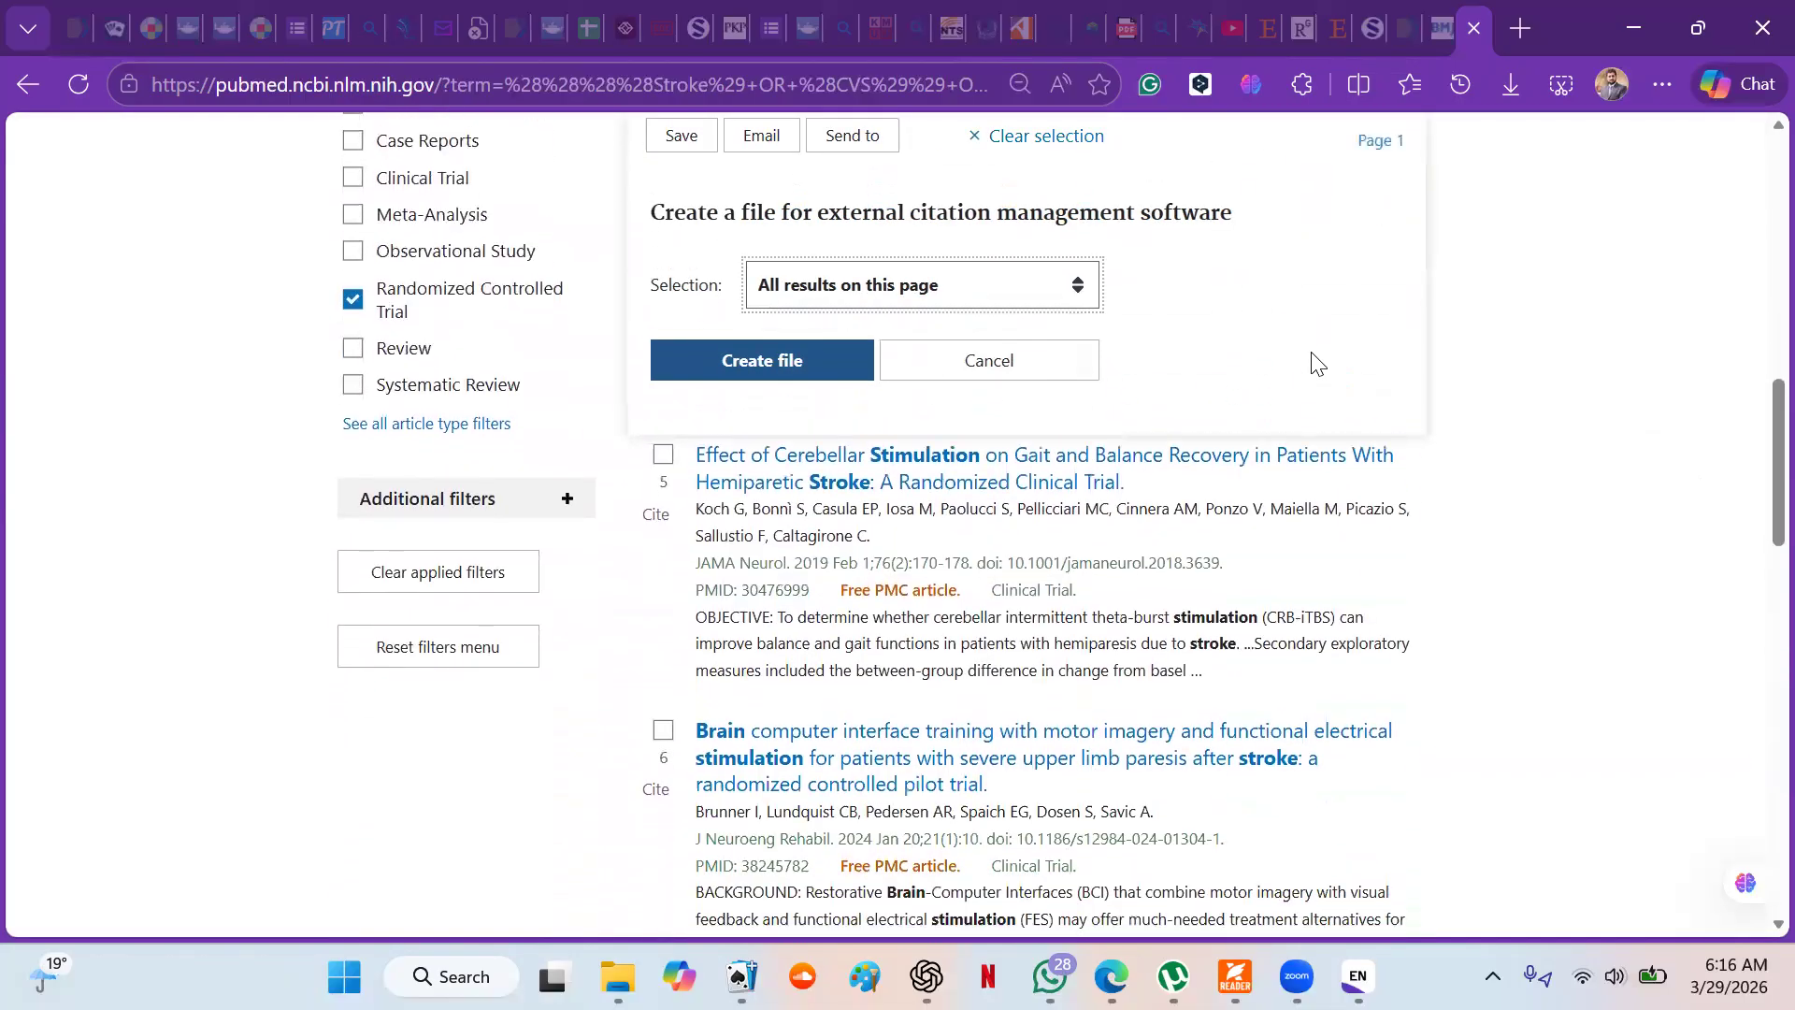
{"action": "scroll", "coordinate": [1316, 363], "scroll_direction": "down", "scroll_amount": 8}
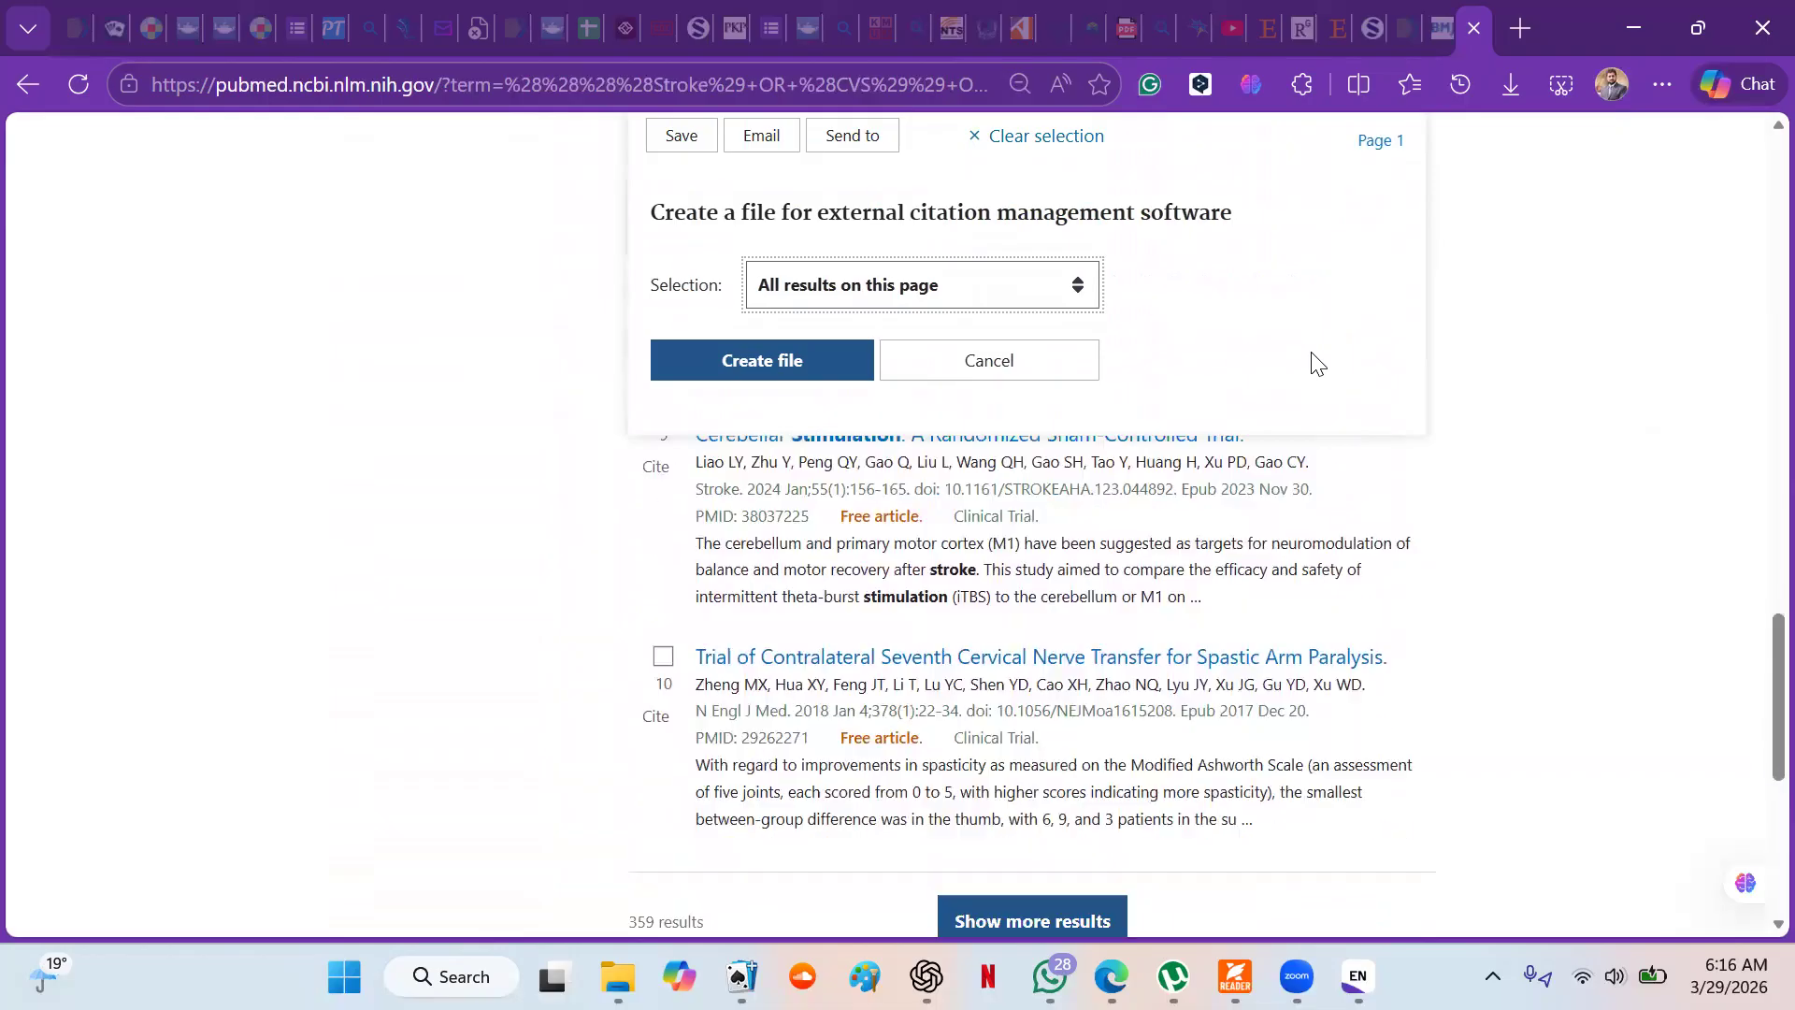
{"action": "scroll", "coordinate": [1313, 363], "scroll_direction": "up", "scroll_amount": 1}
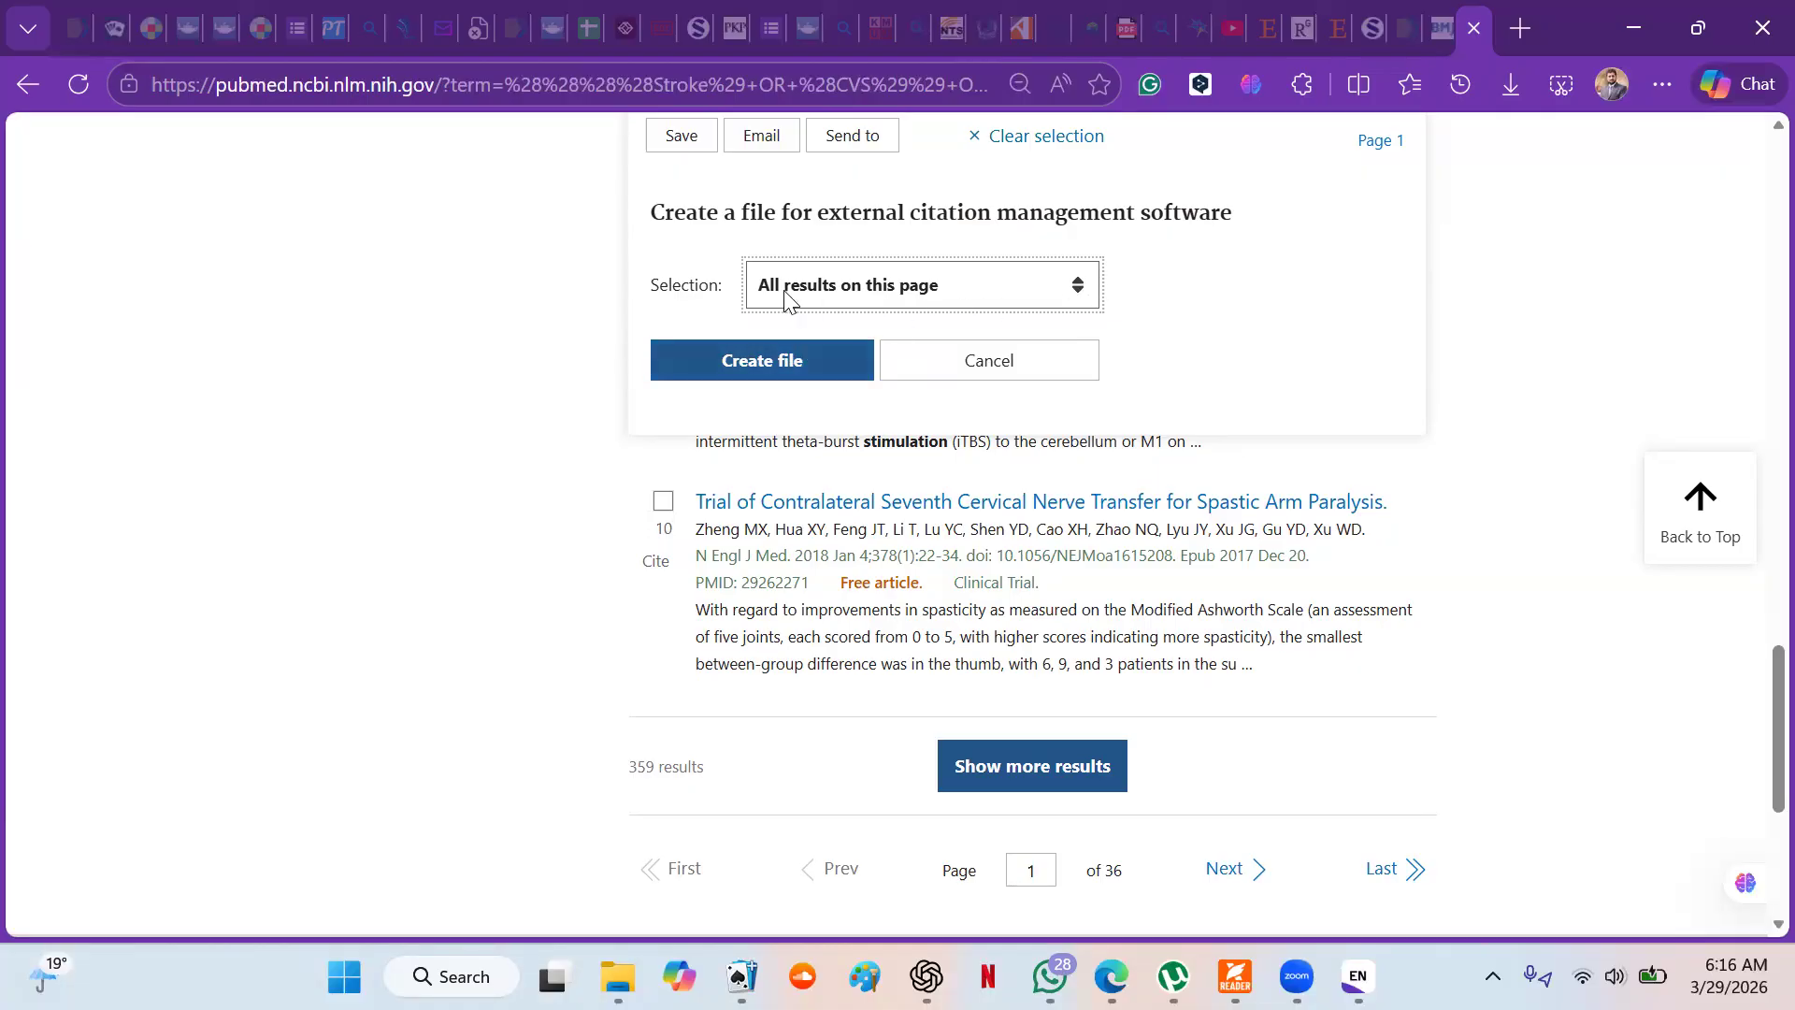
{"action": "left_click", "coordinate": [773, 368]}
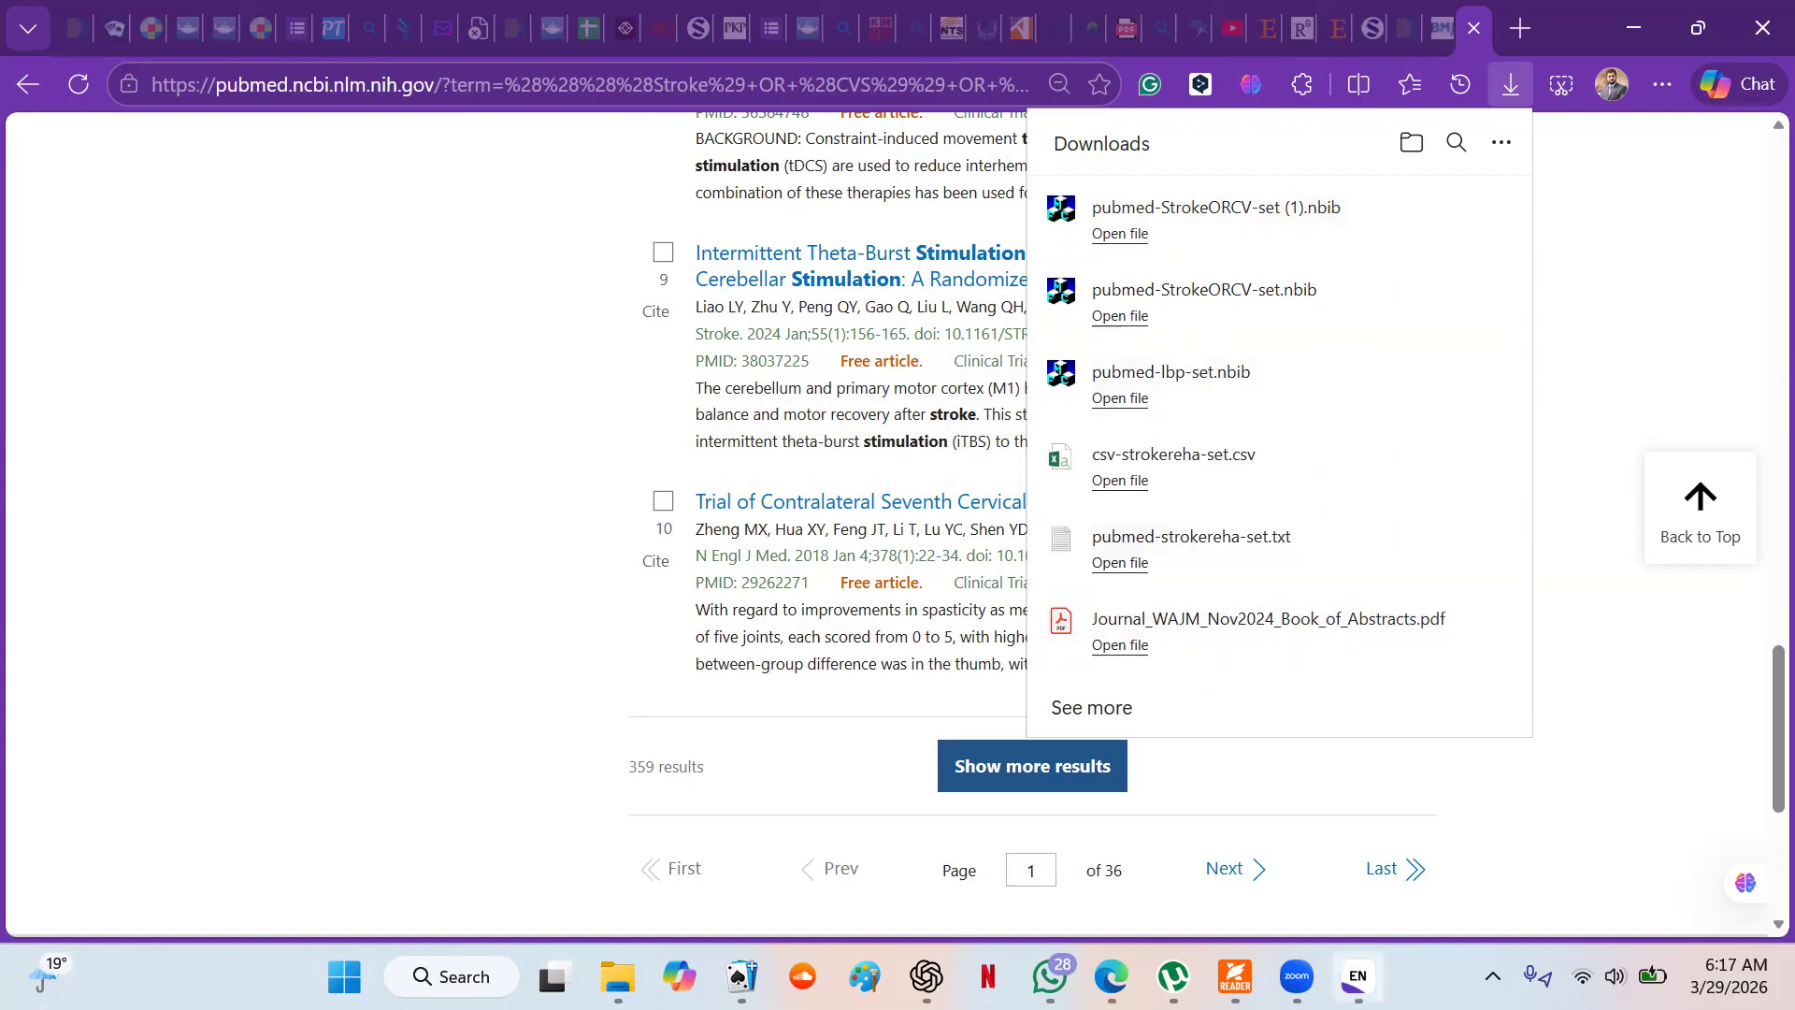
- Switch to EndNote and create a new reference library named "My EndNote Library w" in Documents
{"action": "left_click", "coordinate": [1357, 977]}
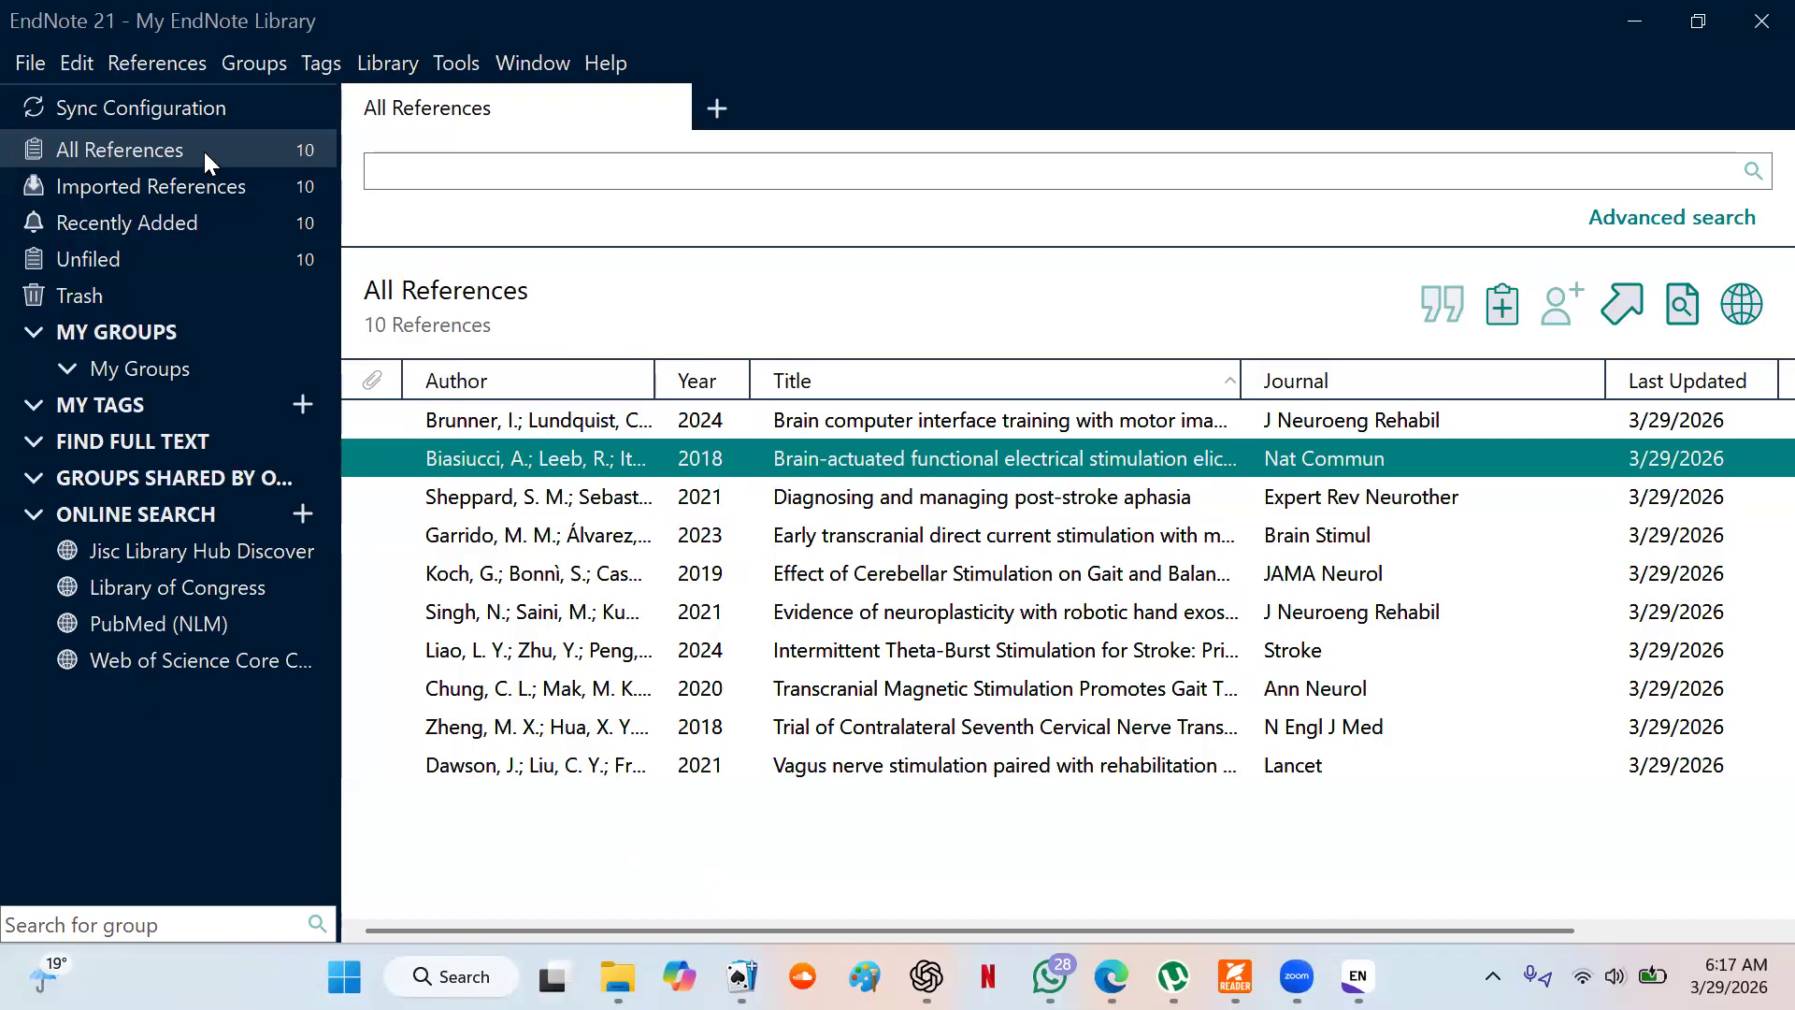
{"action": "left_click", "coordinate": [20, 65]}
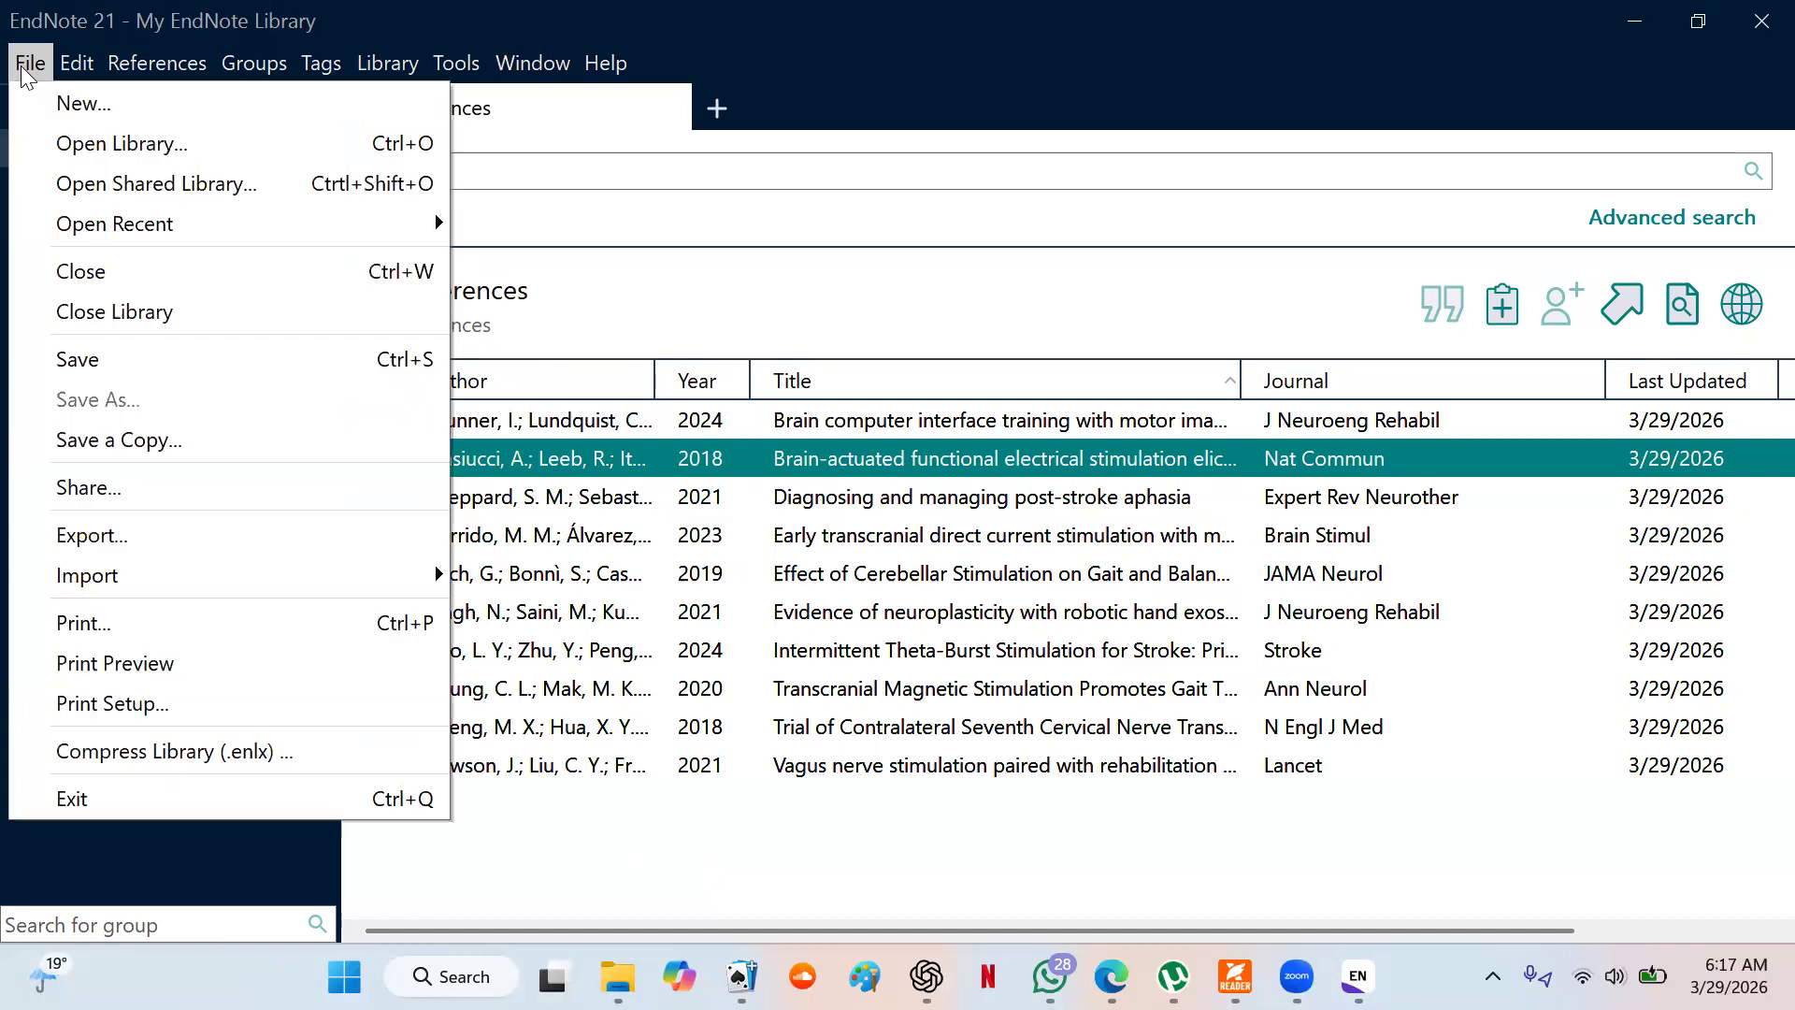
{"action": "left_click", "coordinate": [81, 105]}
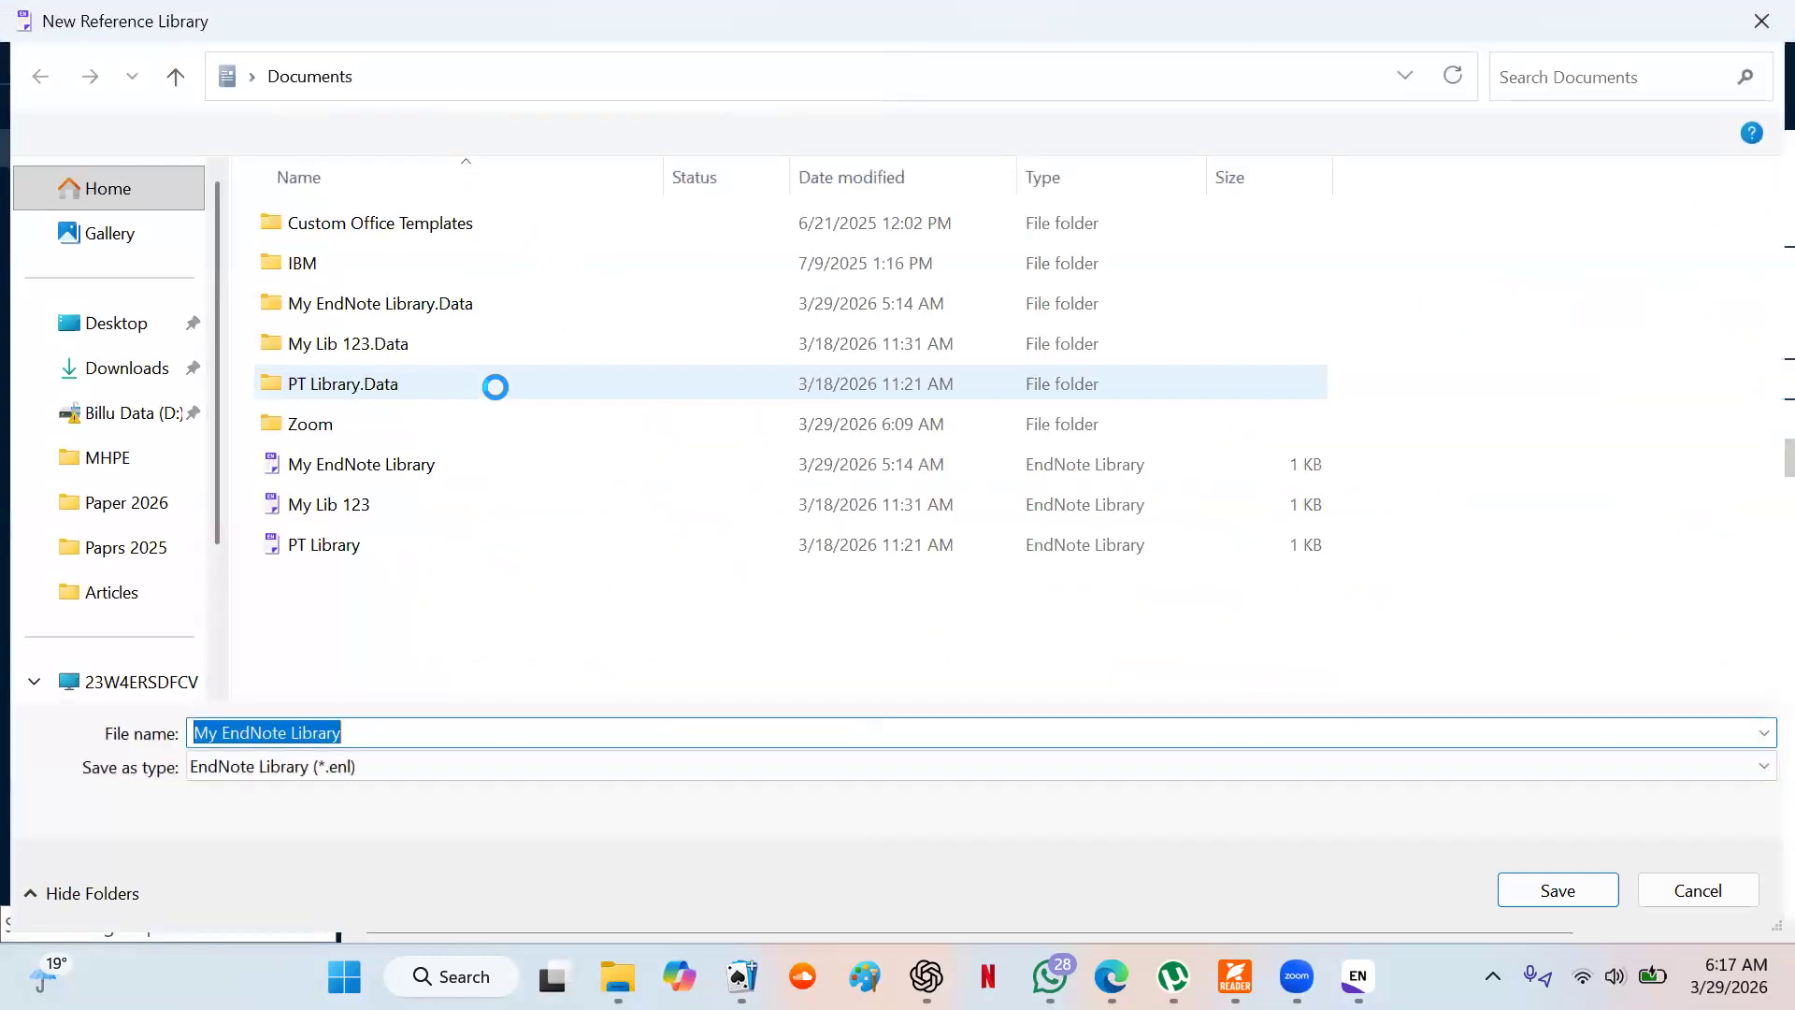
{"action": "left_click", "coordinate": [627, 728]}
{"action": "type", "text": "w"}
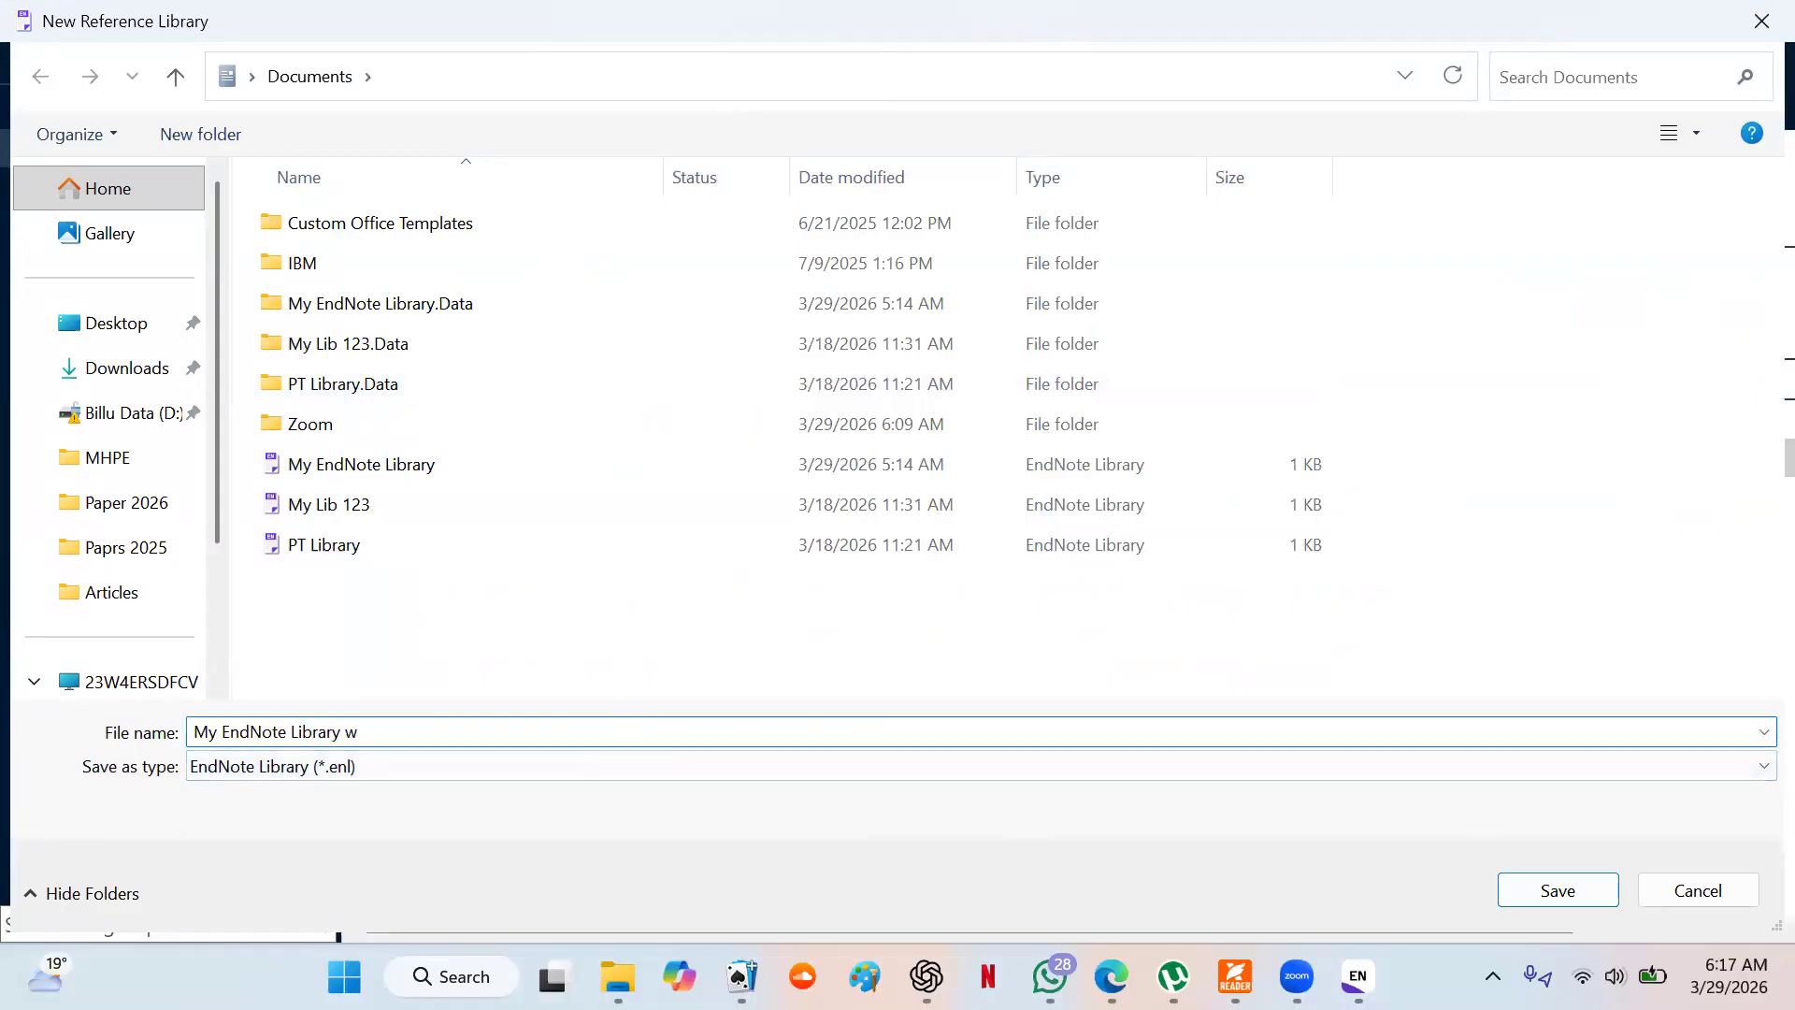
{"action": "left_click", "coordinate": [1559, 892]}
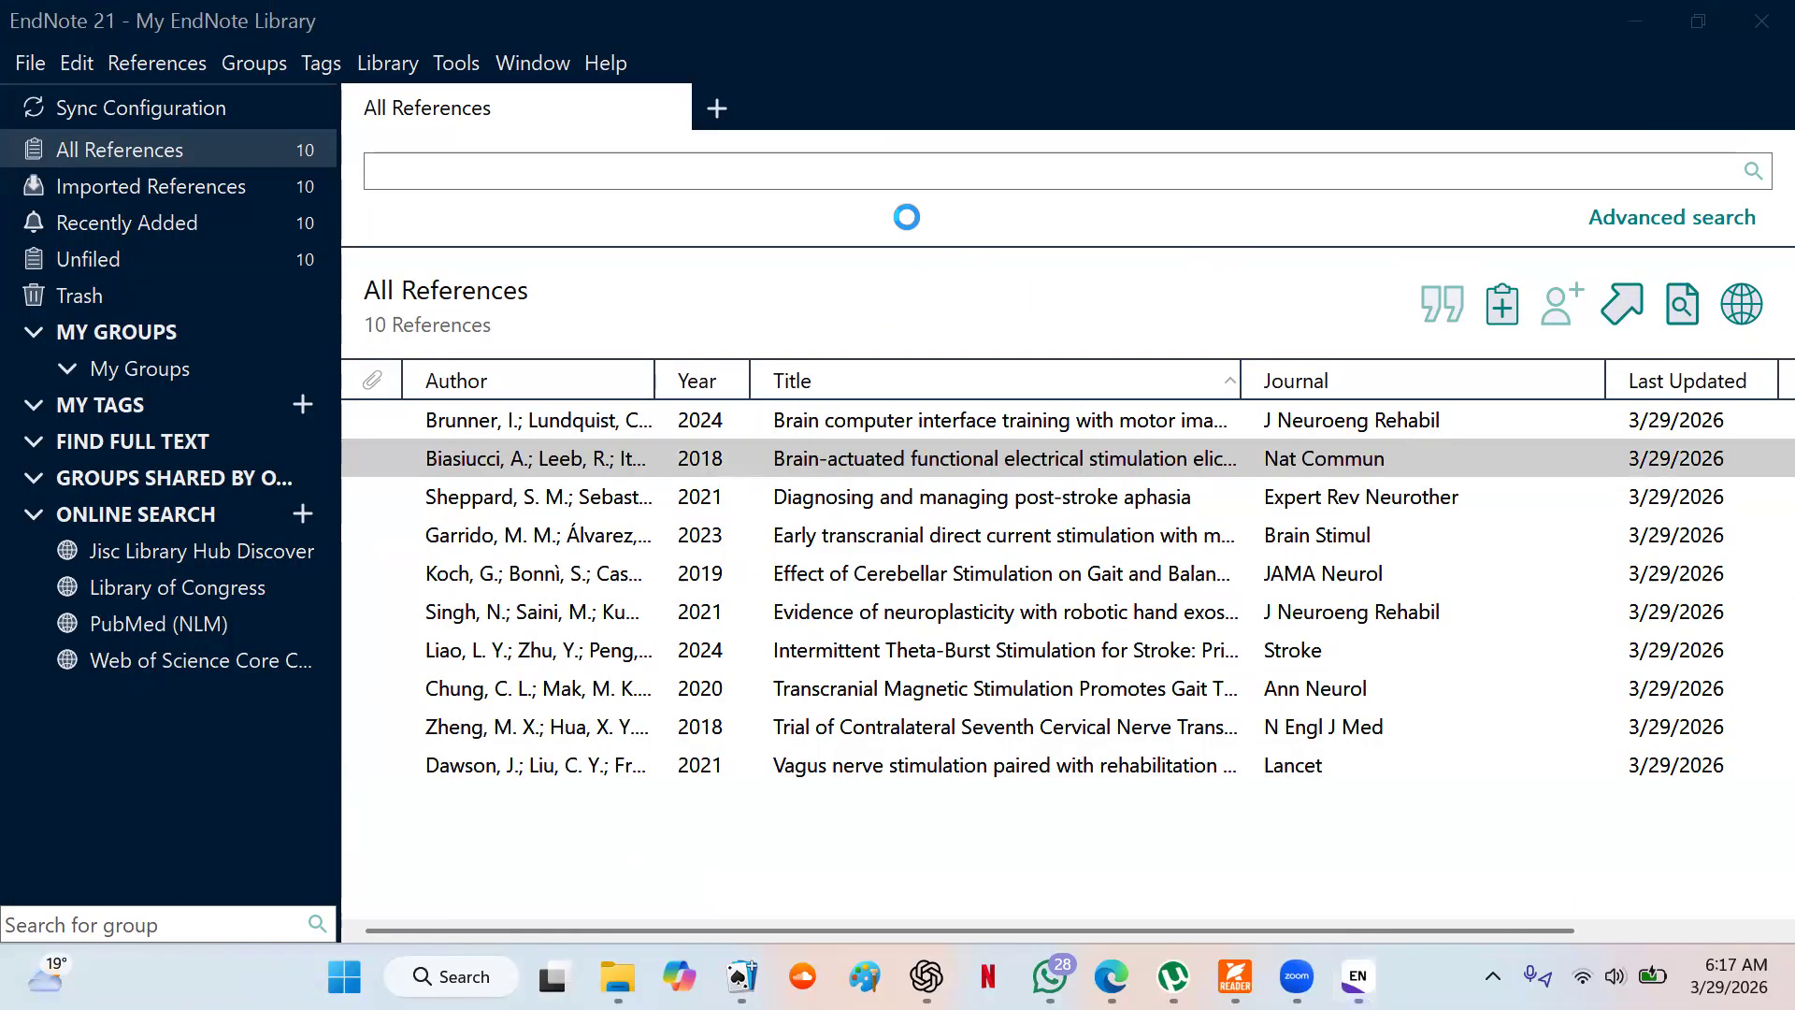
- Close the older "My EndNote Library" and enlarge the window of the new "My EndNote Library w" to full screen
{"action": "left_click", "coordinate": [1749, 38]}
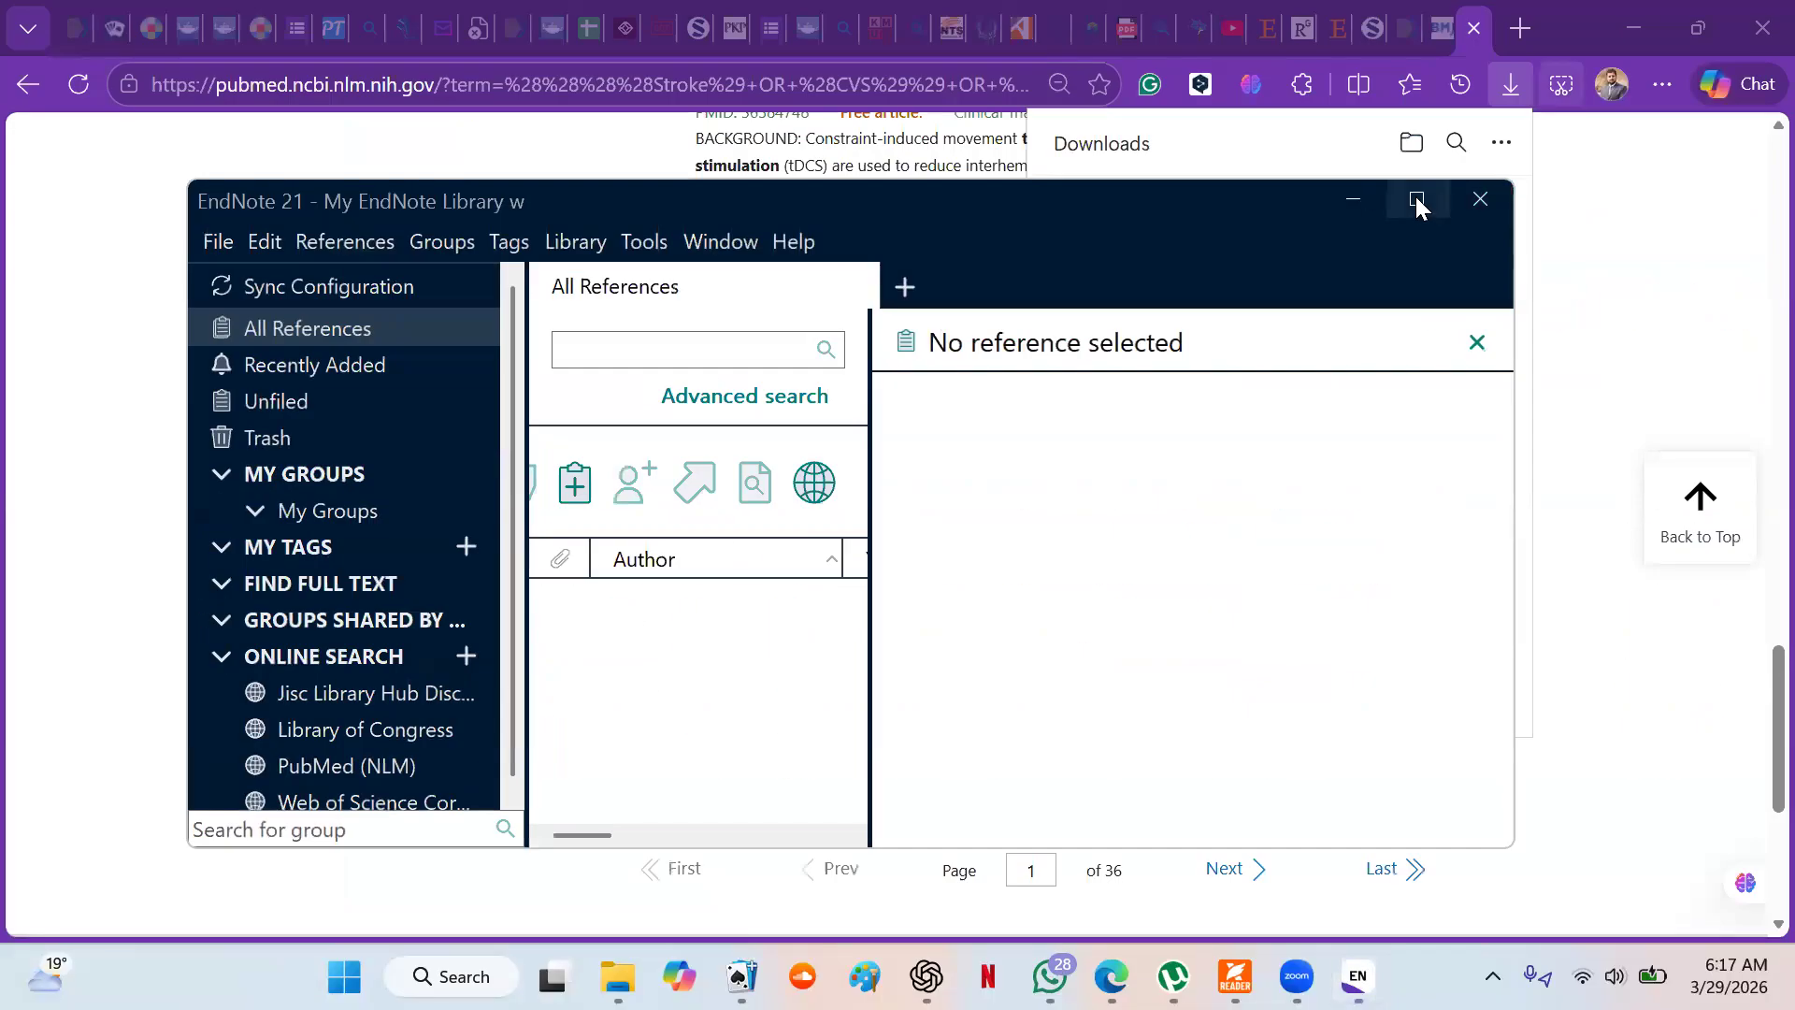
{"action": "left_click", "coordinate": [1417, 199]}
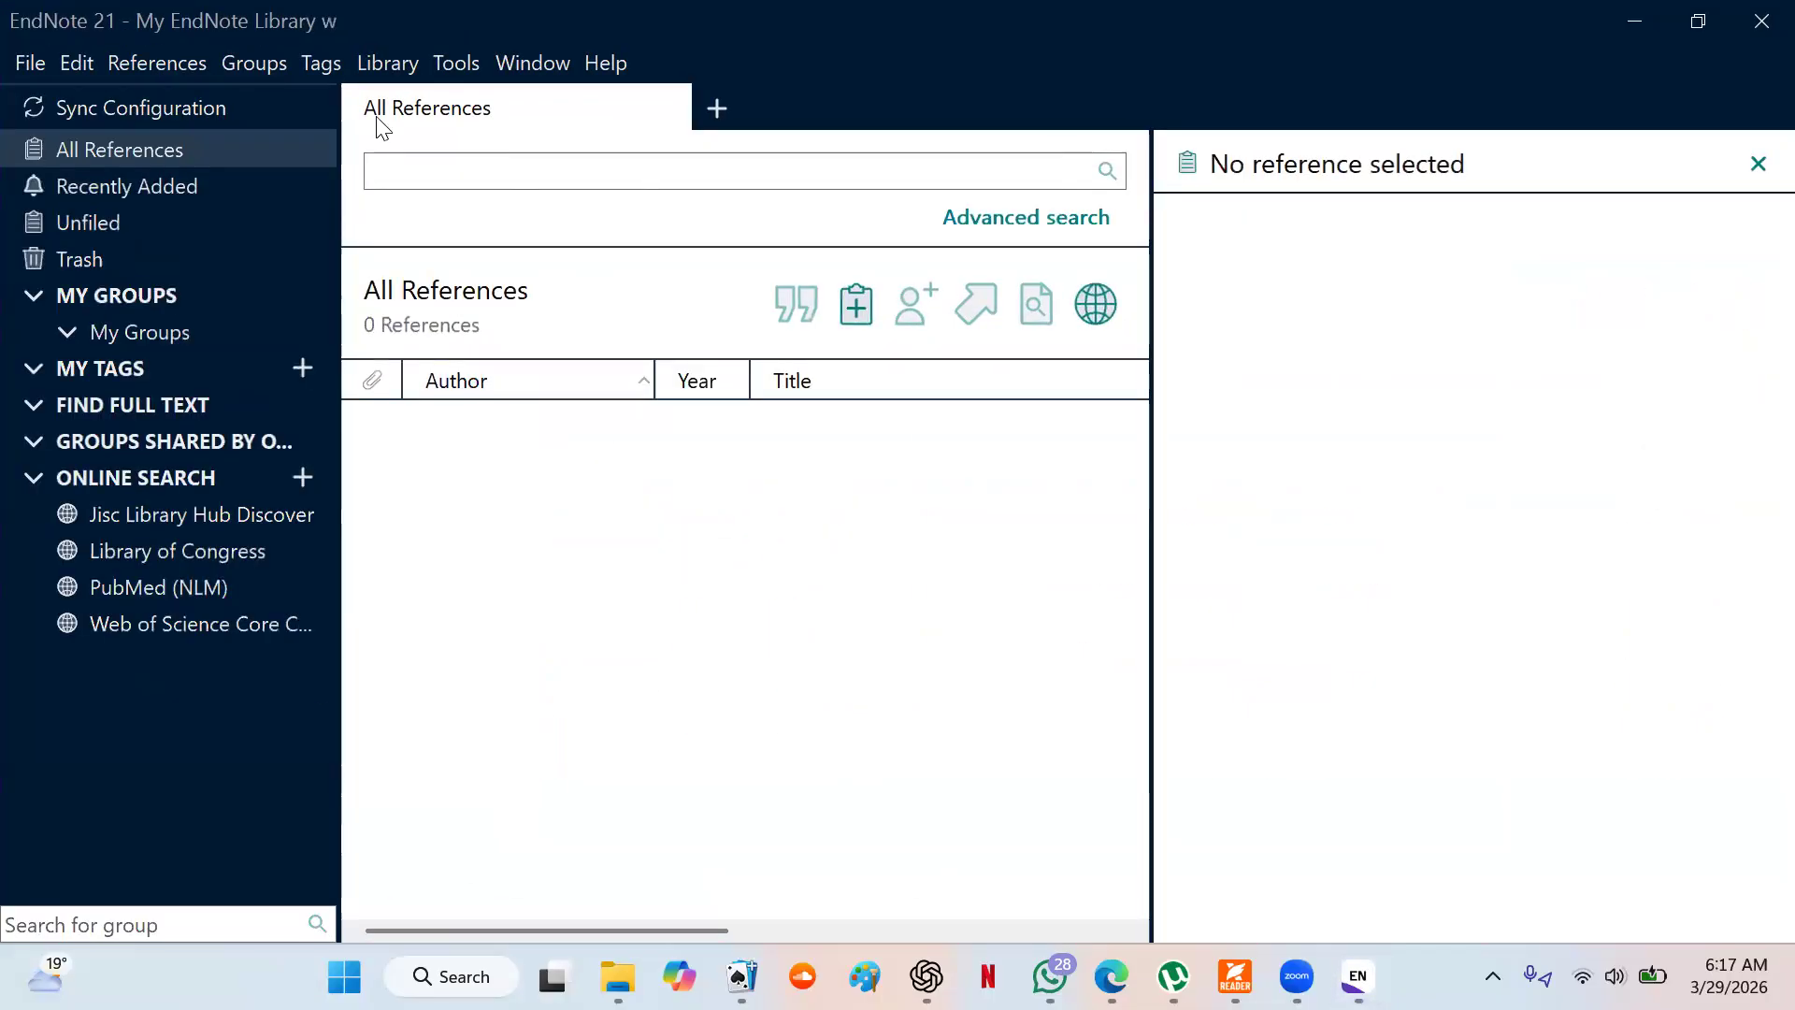
- Import the file "pubmed-StrokeORCV-set (1).nbib" from Downloads into the new library, using PubMed (NLM) as the import option
{"action": "left_click", "coordinate": [31, 62]}
{"action": "mouse_move", "coordinate": [229, 581]}
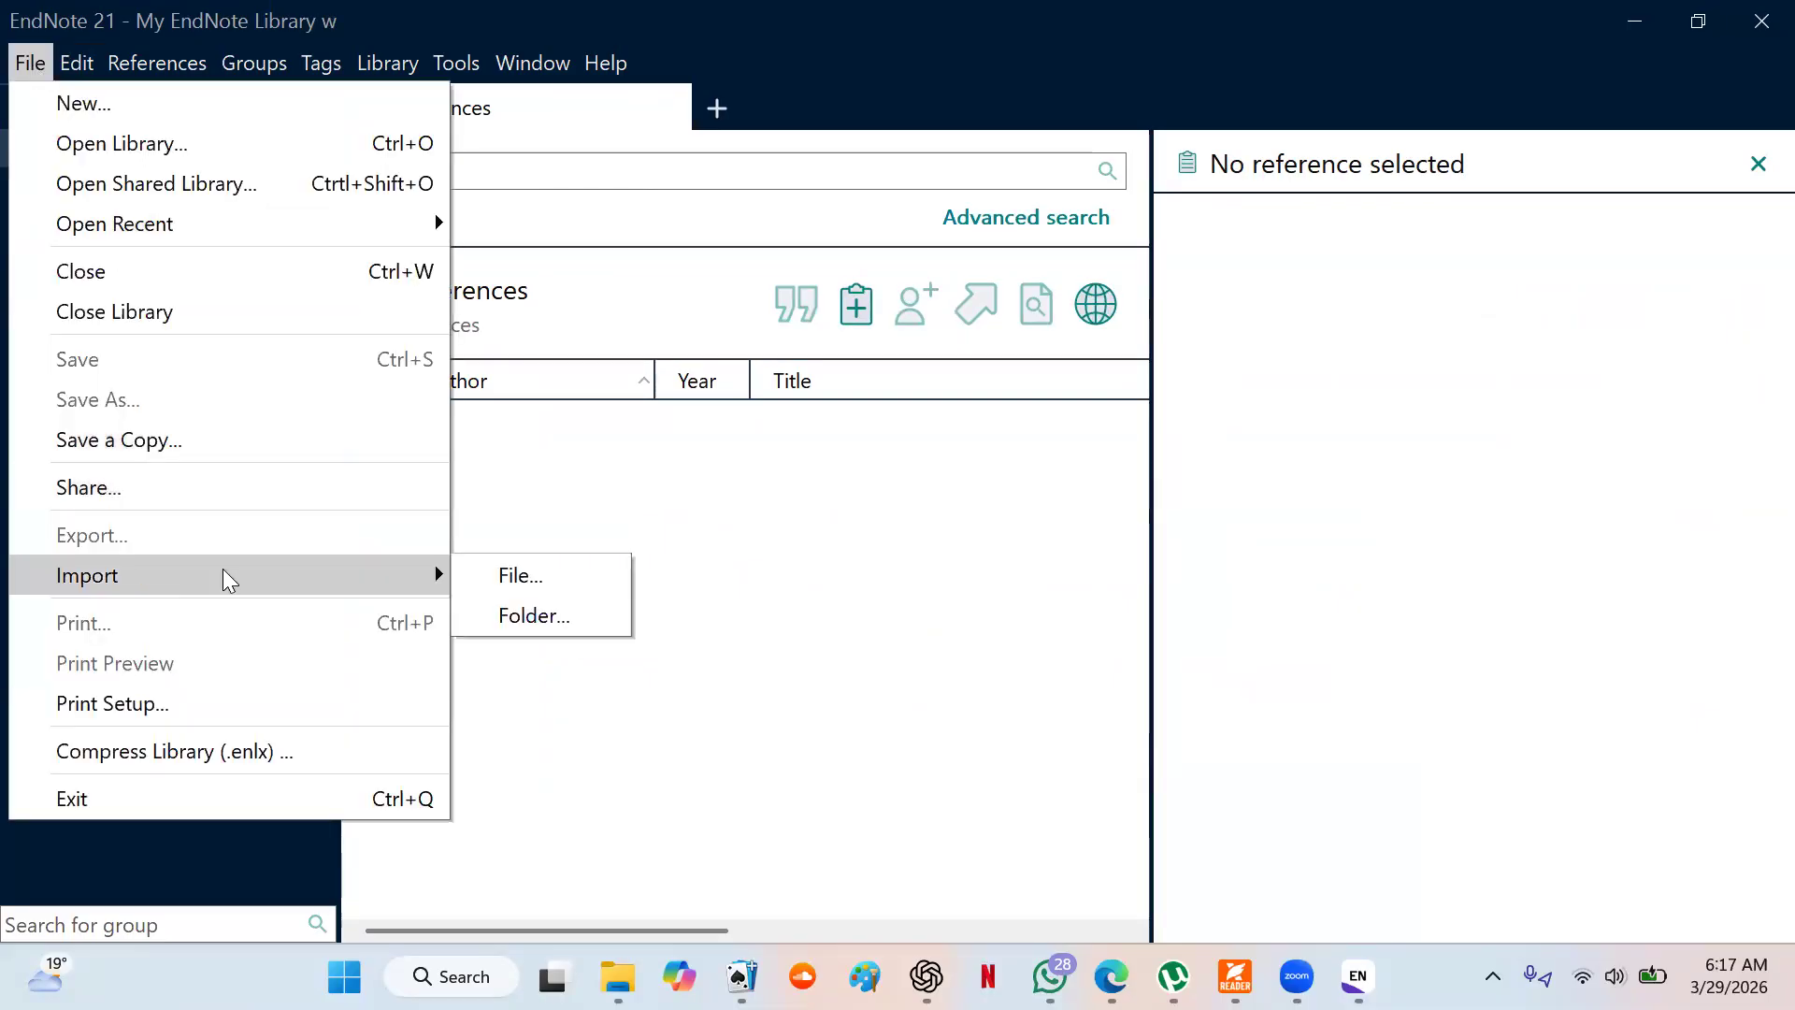
{"action": "left_click", "coordinate": [527, 586]}
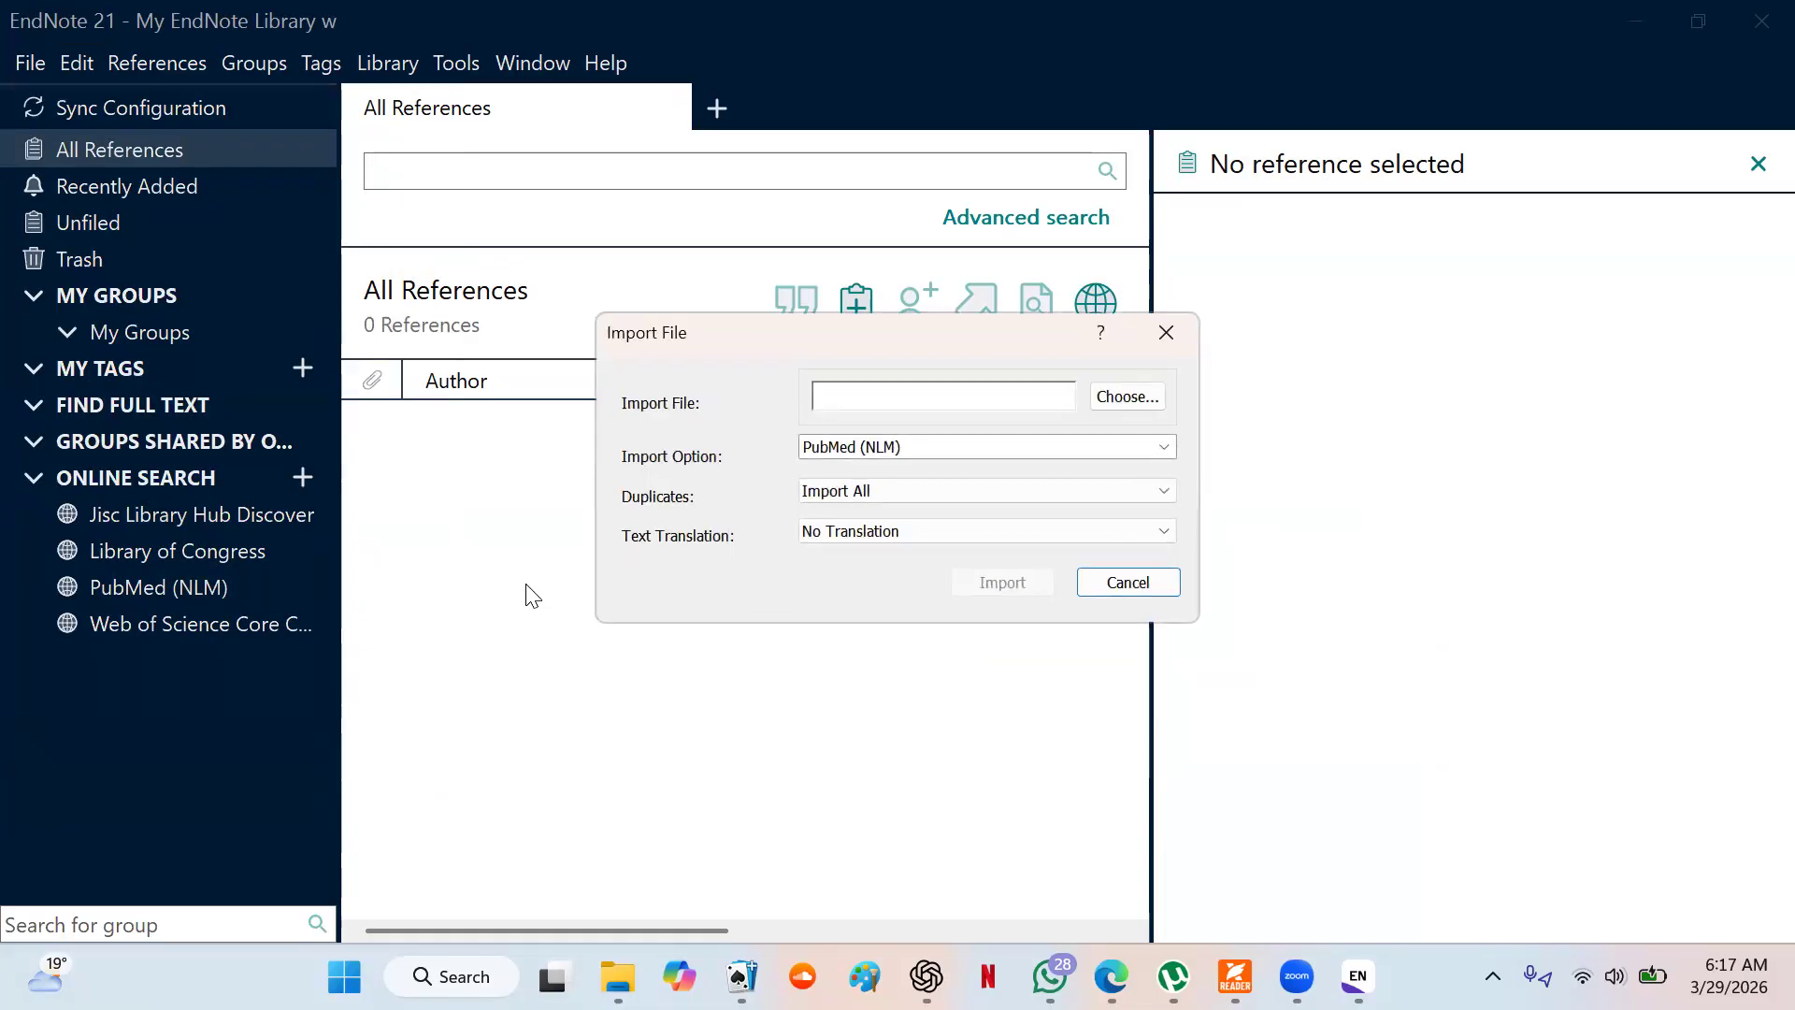
{"action": "left_click", "coordinate": [1121, 408]}
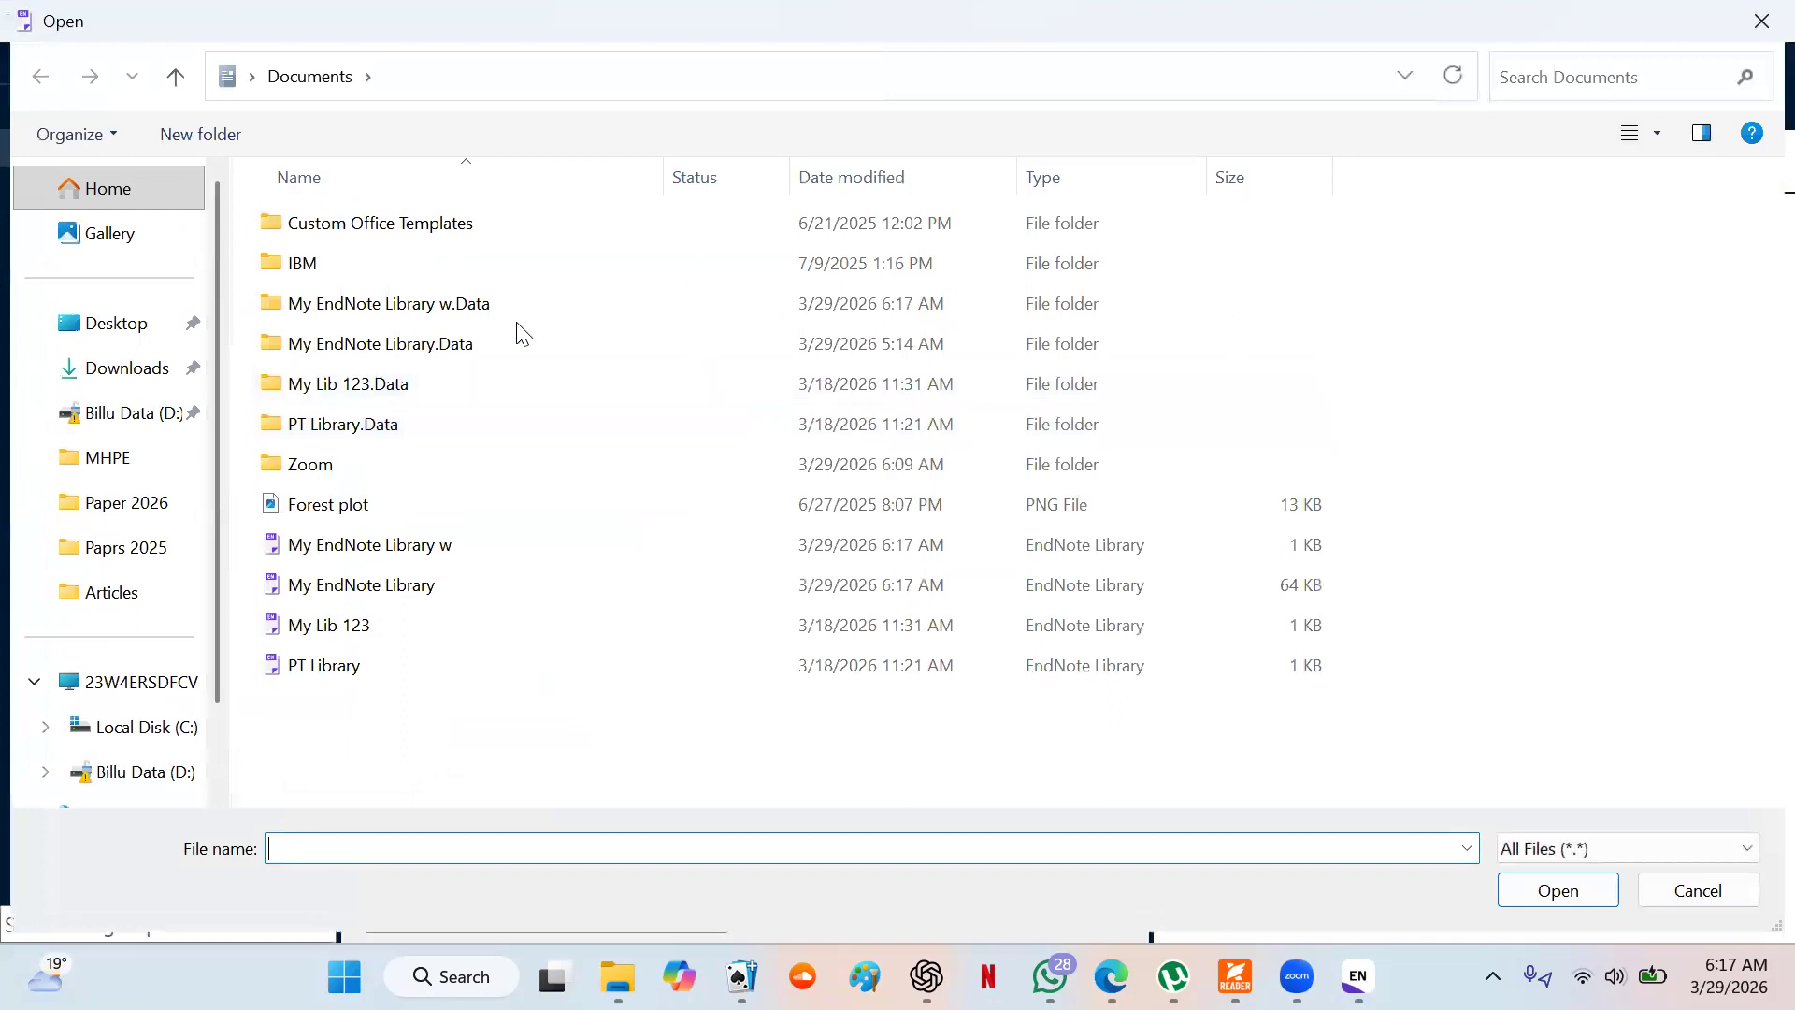
{"action": "left_click", "coordinate": [132, 374]}
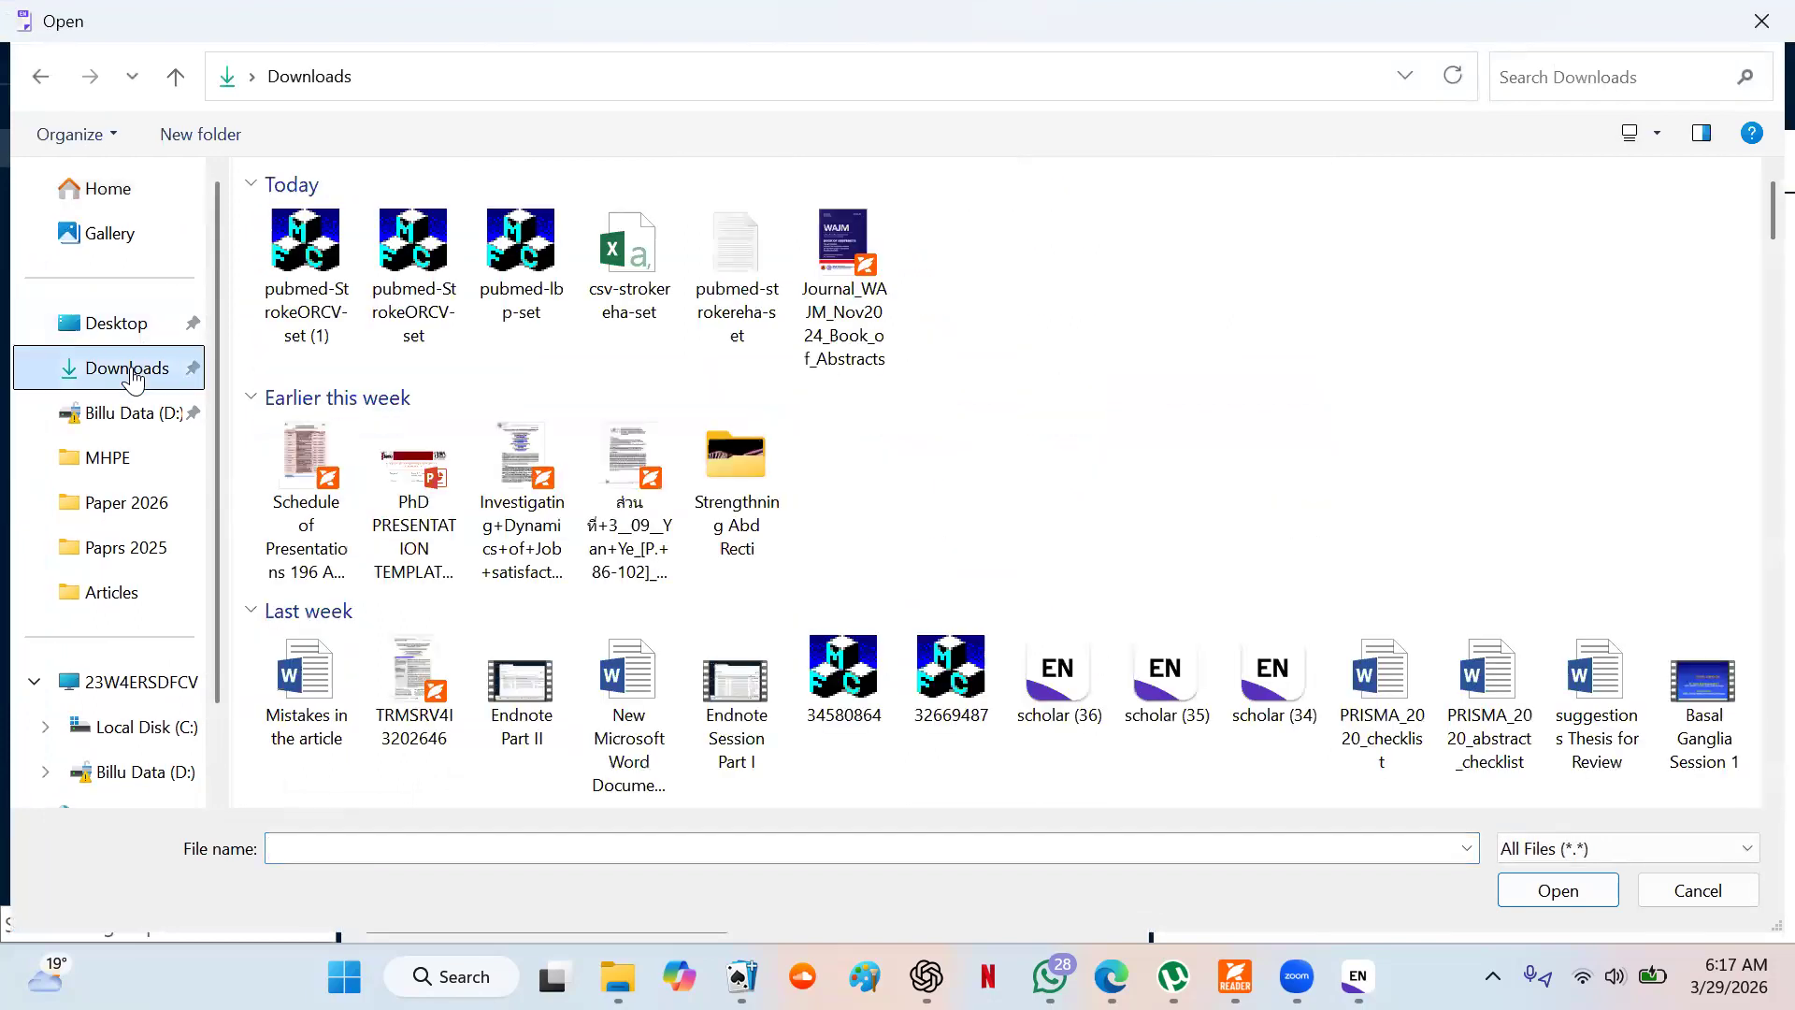
{"action": "double_click", "coordinate": [301, 296]}
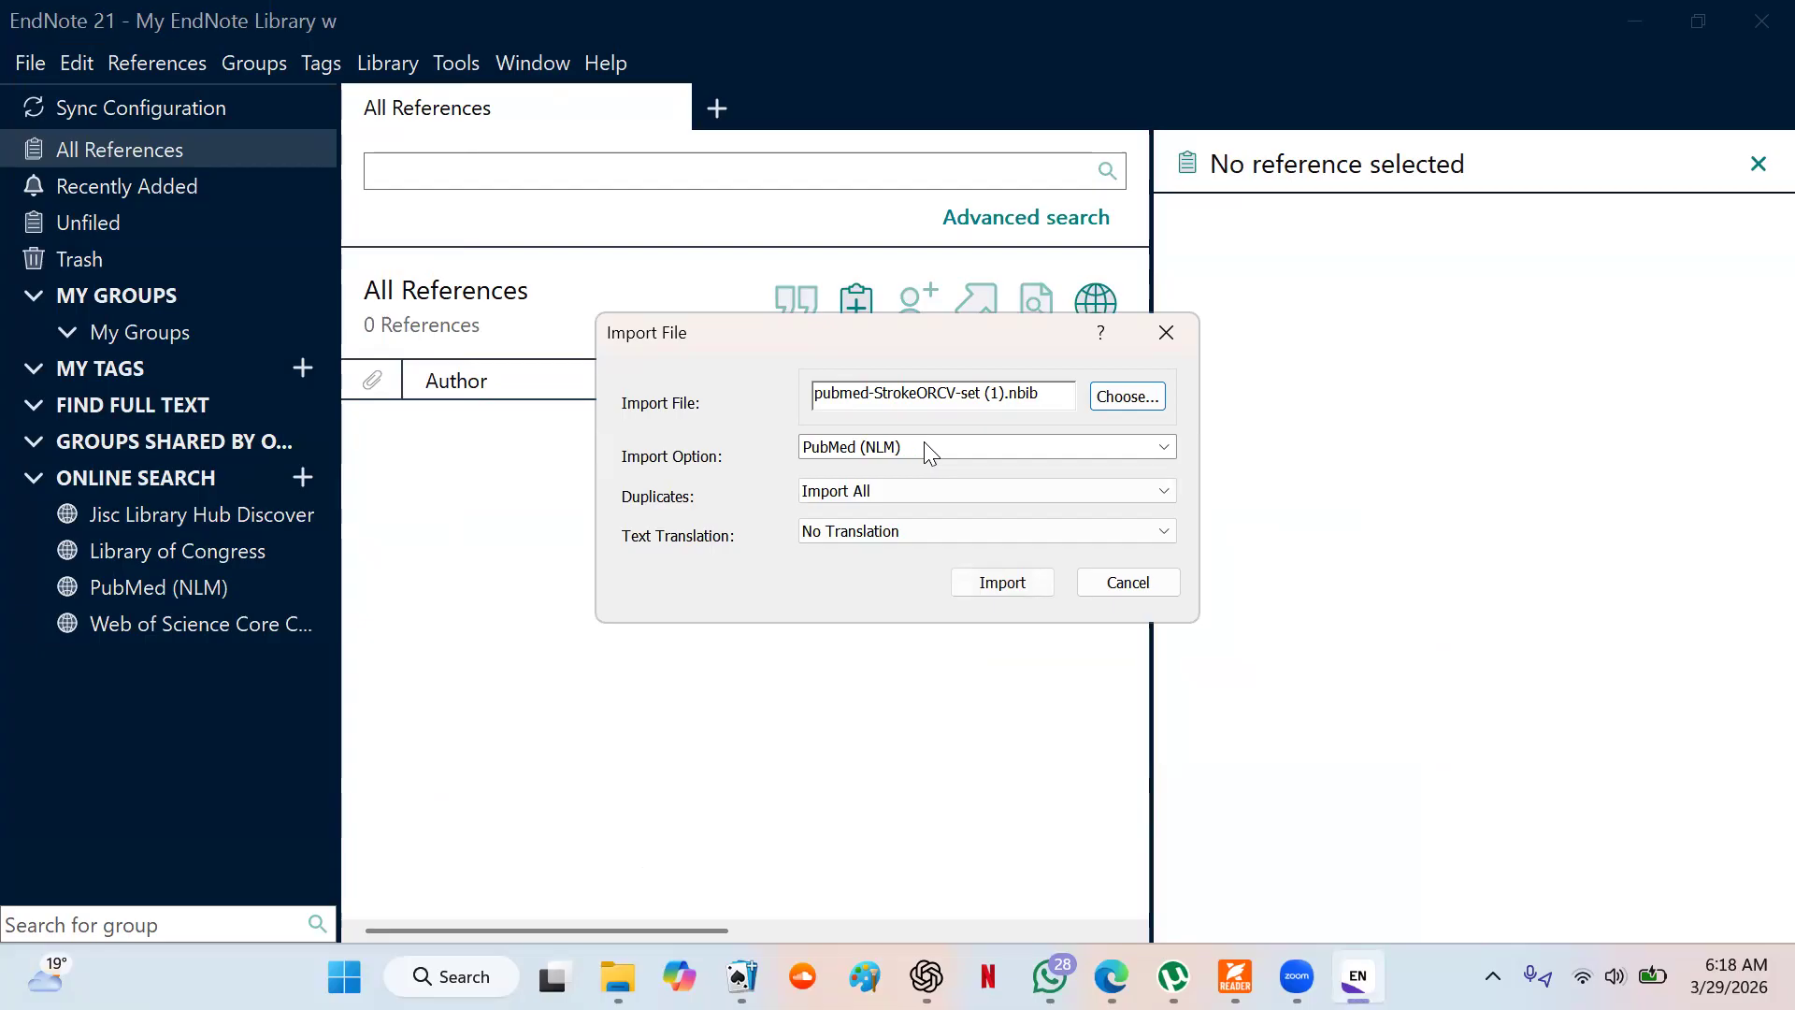
{"action": "left_click", "coordinate": [1165, 447]}
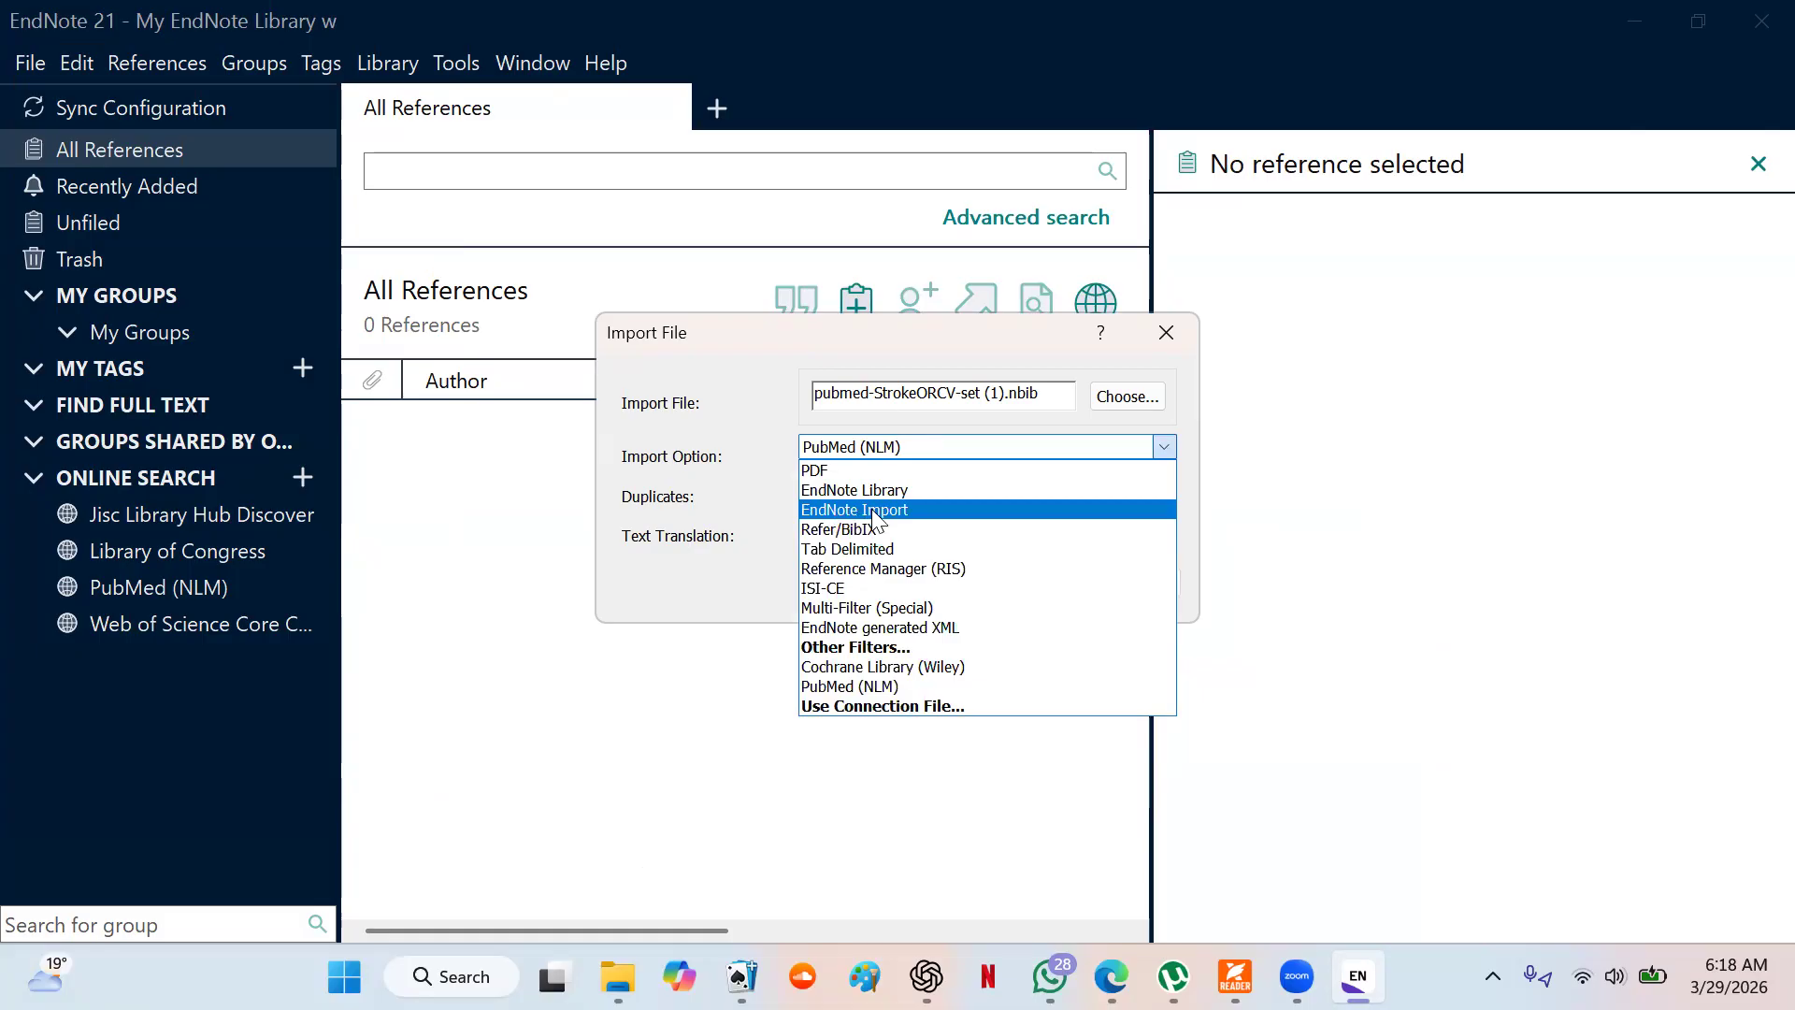
{"action": "left_click", "coordinate": [844, 687]}
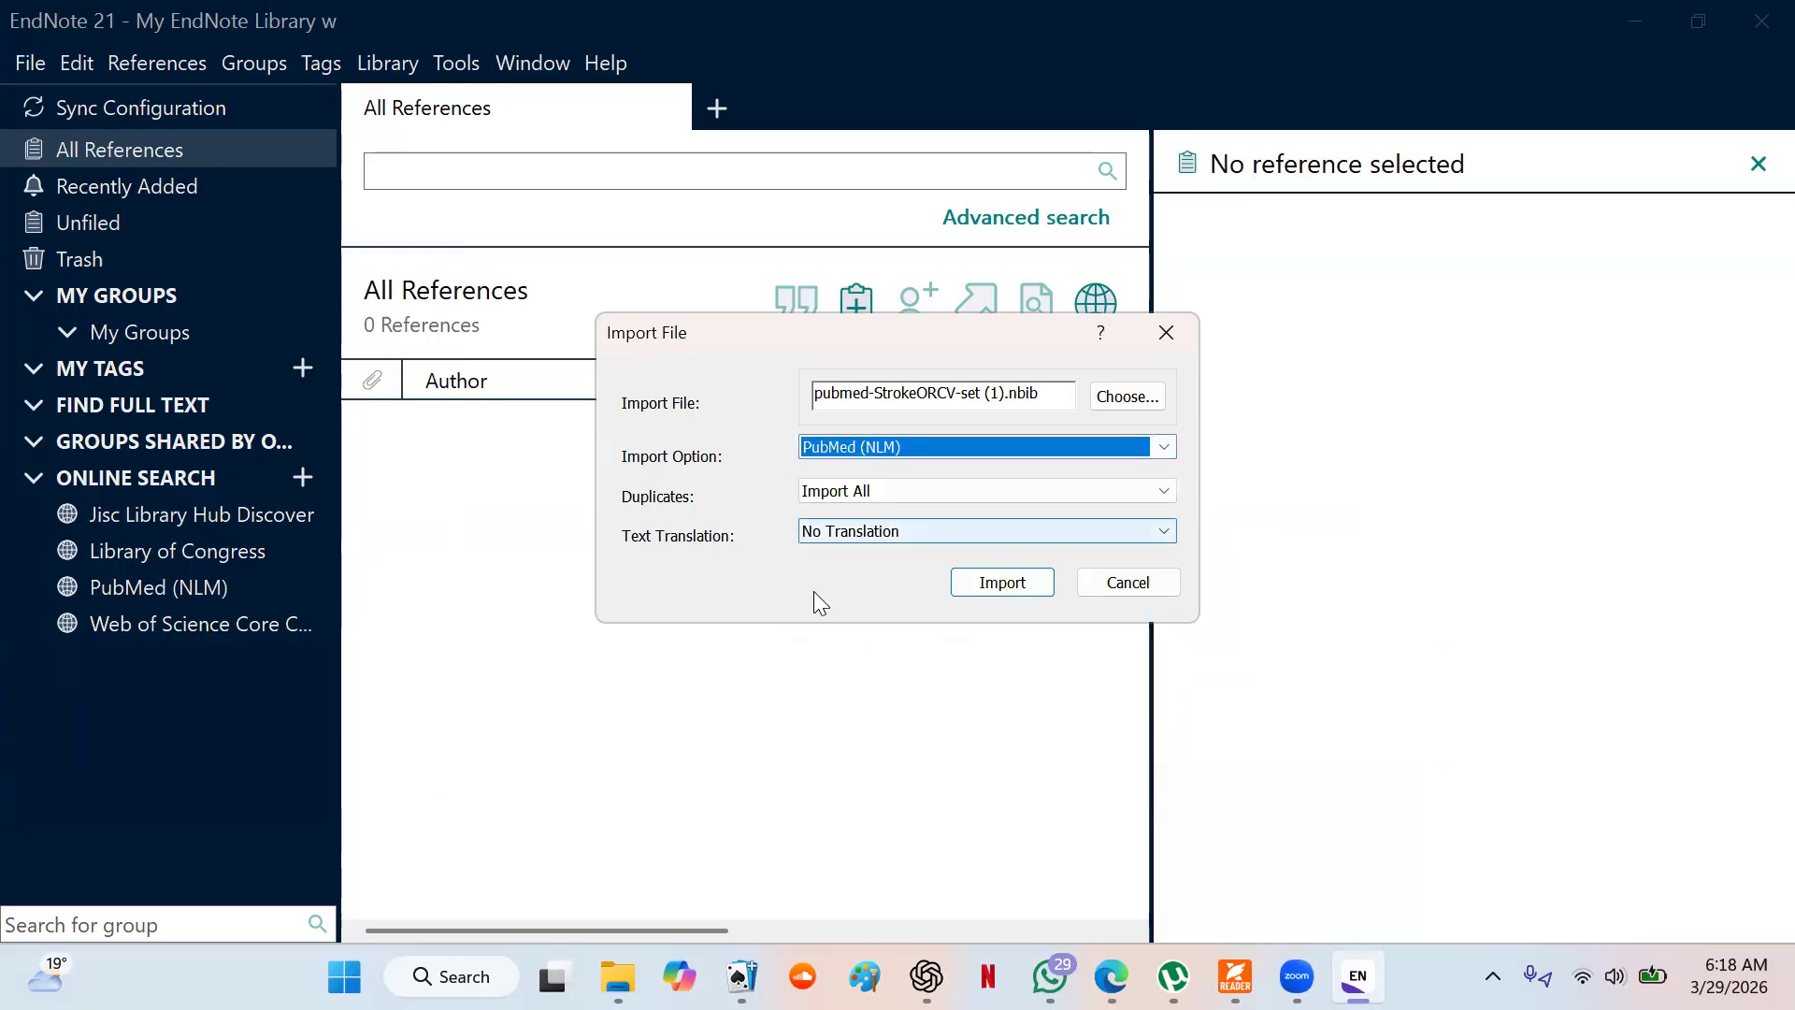
{"action": "left_click", "coordinate": [997, 585]}
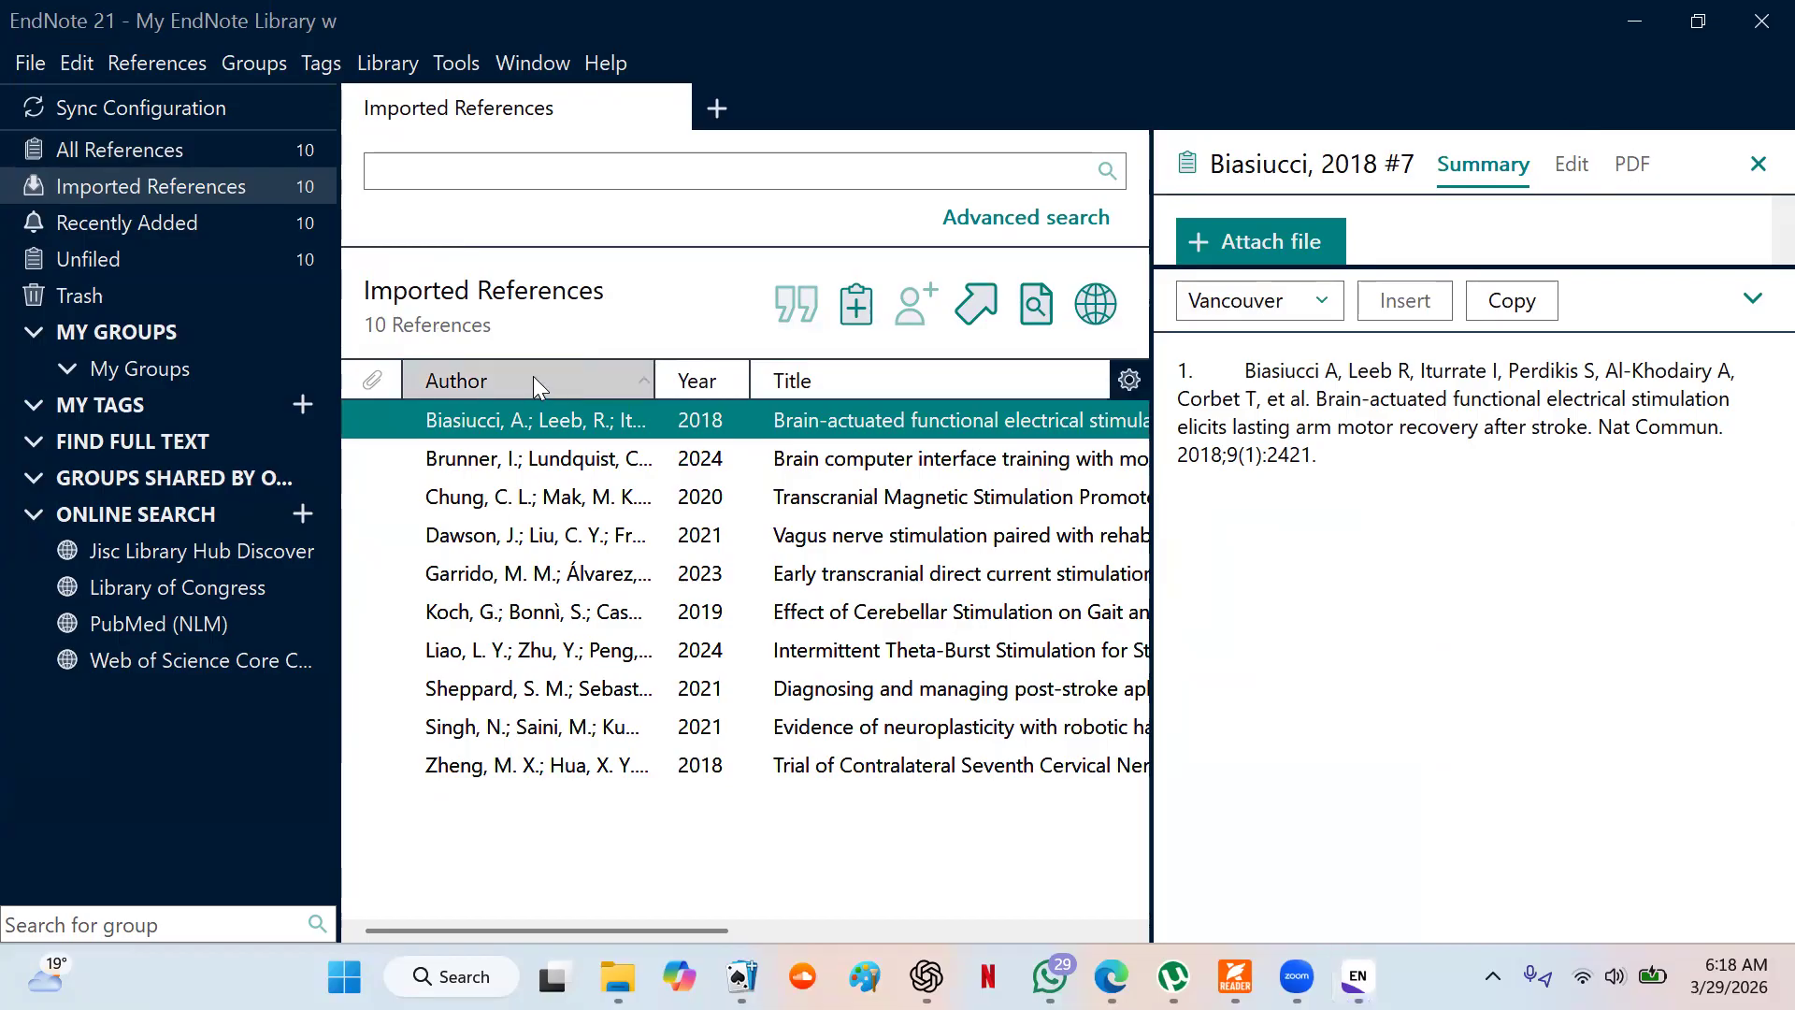
- Sort the imported references by year, in descending order from newest to oldest
{"action": "left_click", "coordinate": [711, 384]}
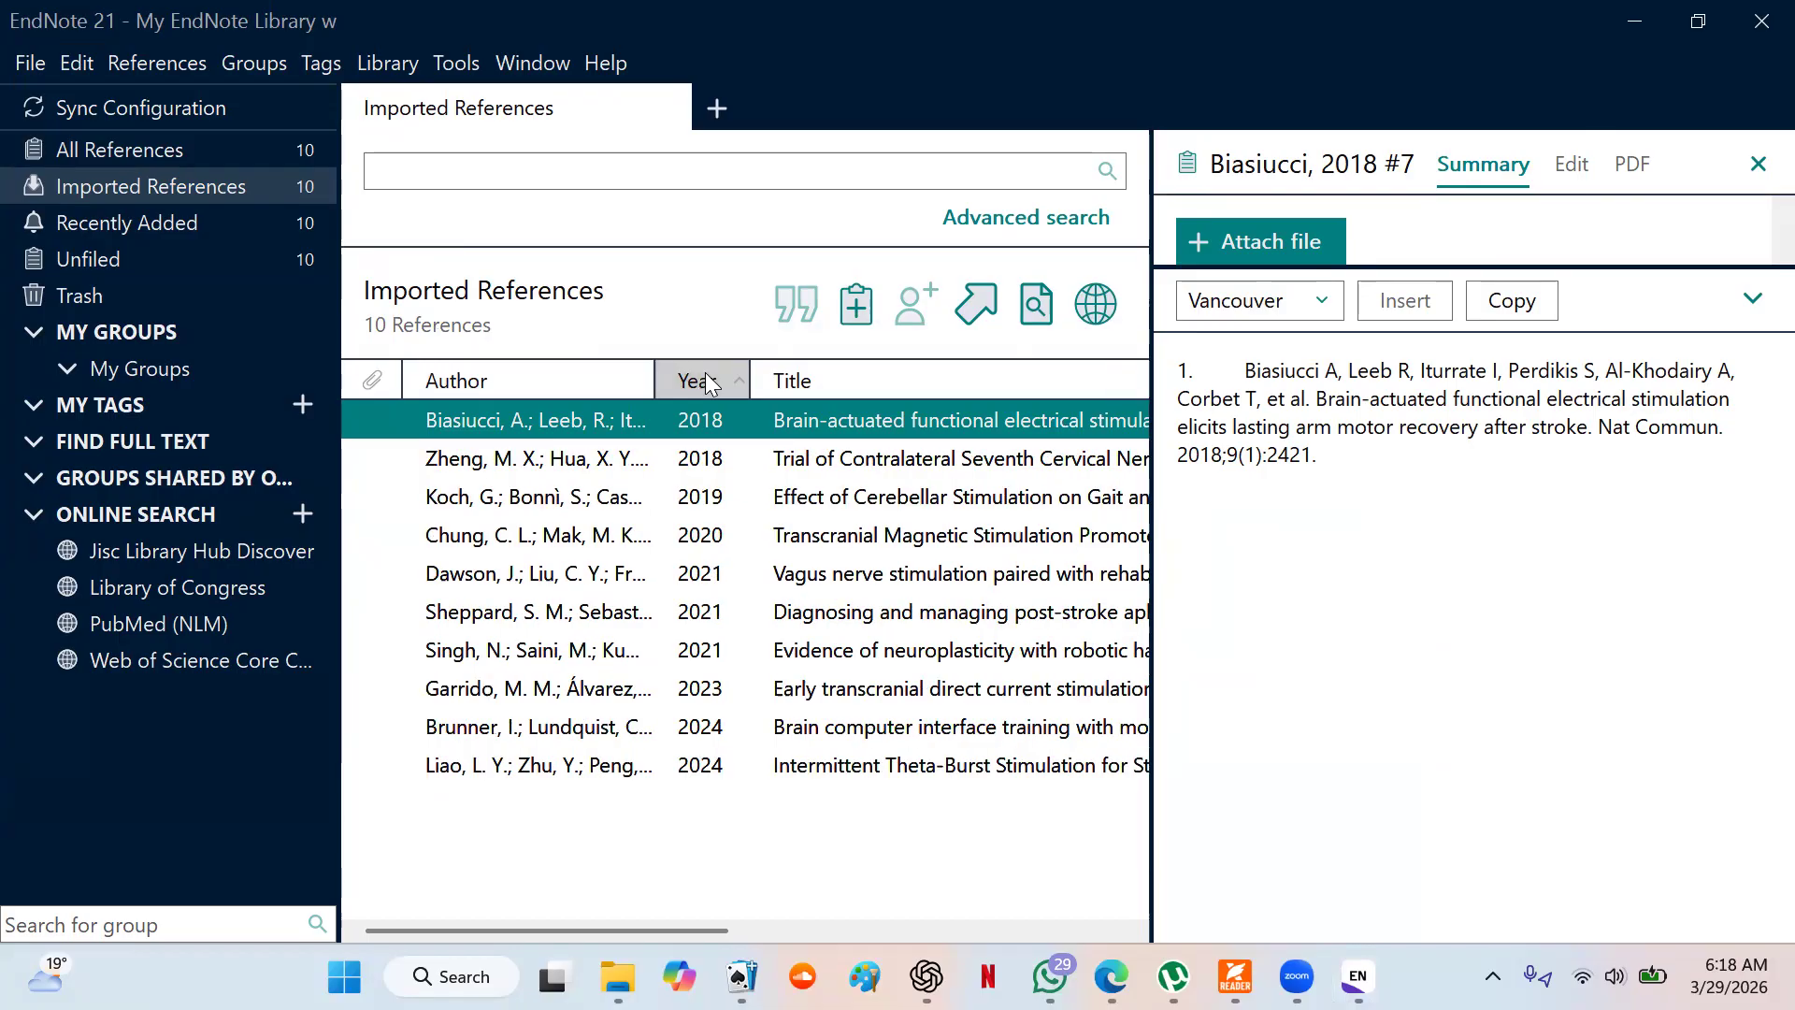
{"action": "left_click", "coordinate": [711, 383]}
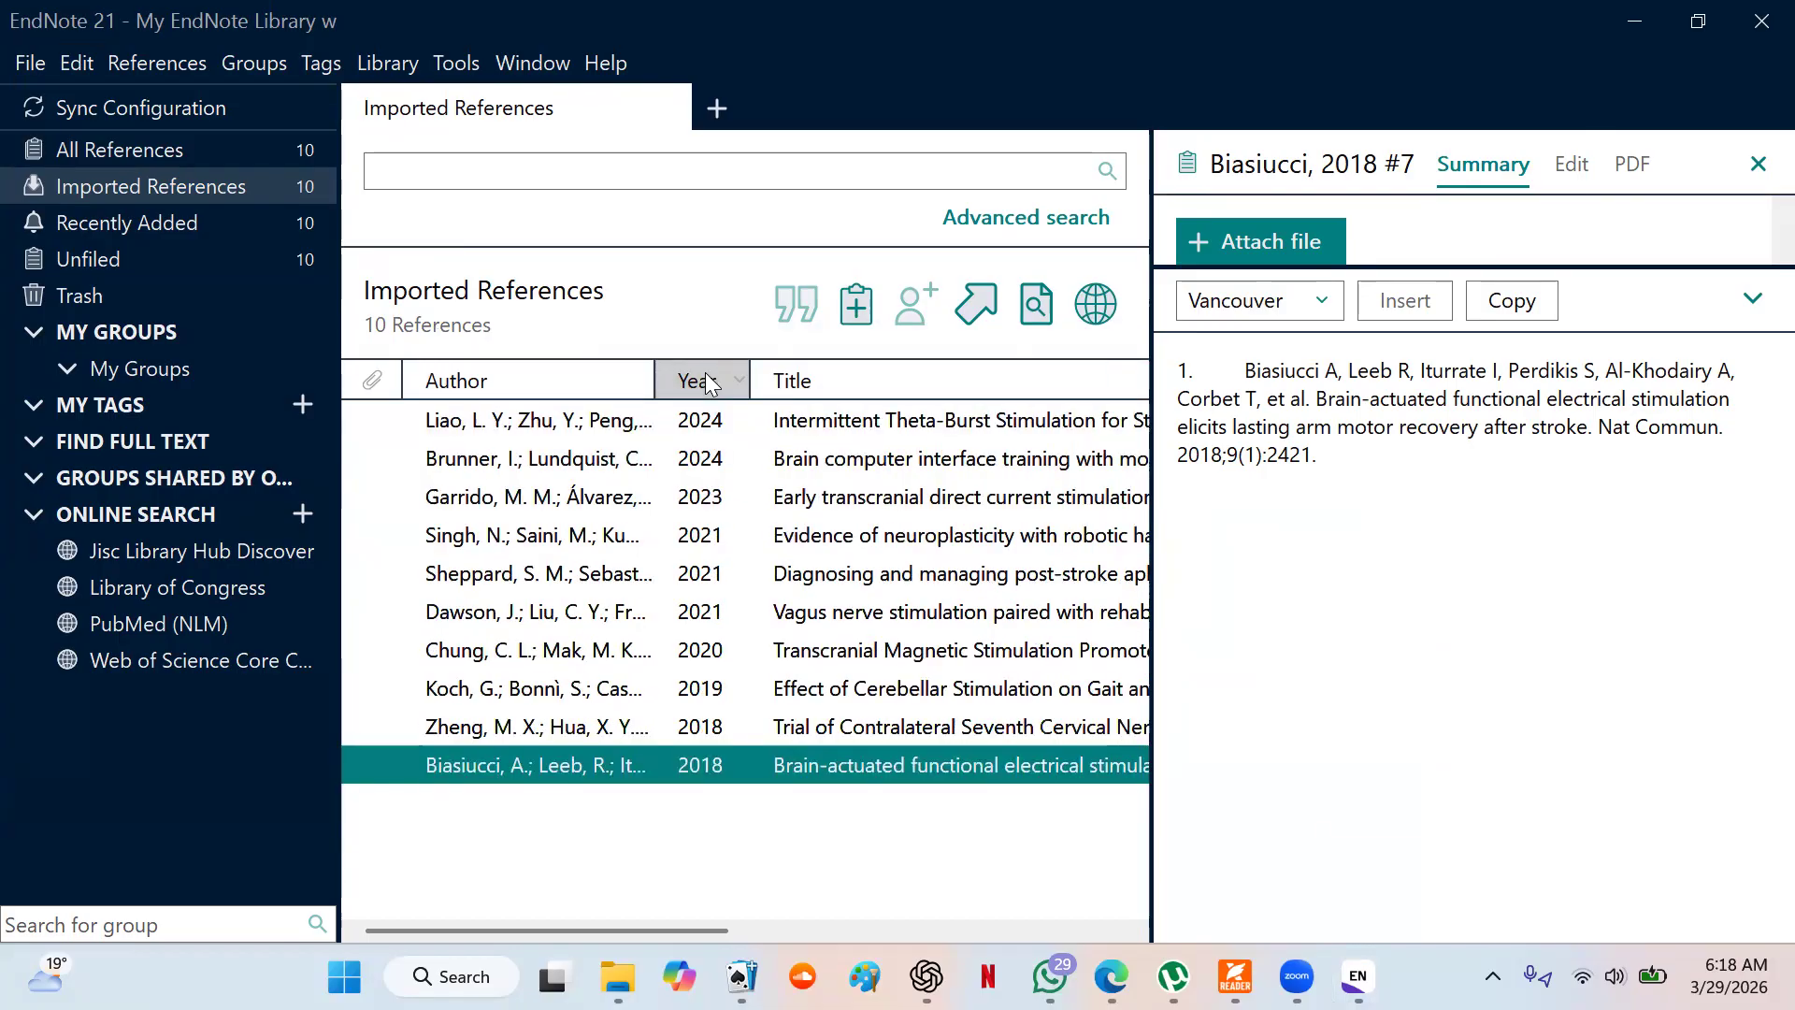